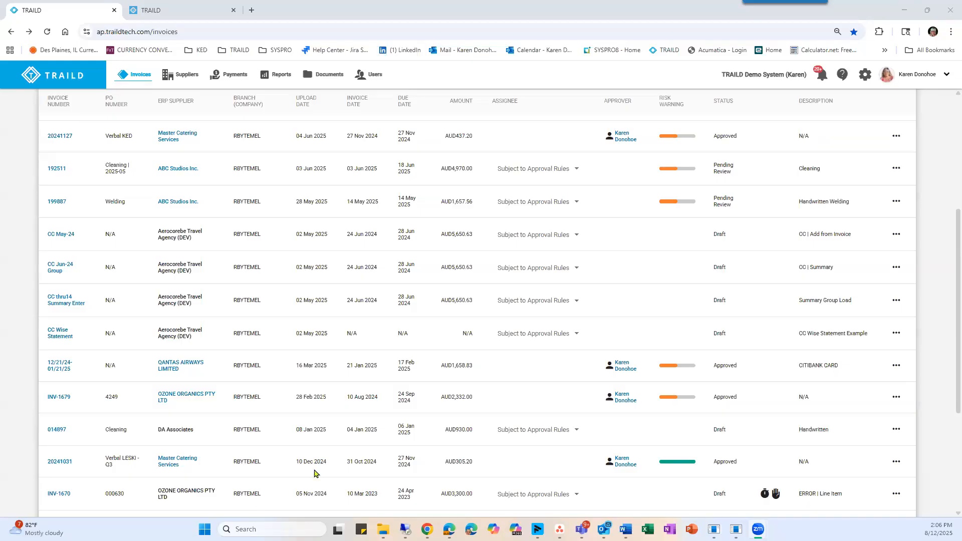
Open Acumatica in a new browser tab and sign in to the Sales Demo tenant.
{"action": "scroll", "coordinate": [353, 424], "scroll_direction": "up", "scroll_amount": 2}
{"action": "scroll", "coordinate": [353, 425], "scroll_direction": "up", "scroll_amount": 3}
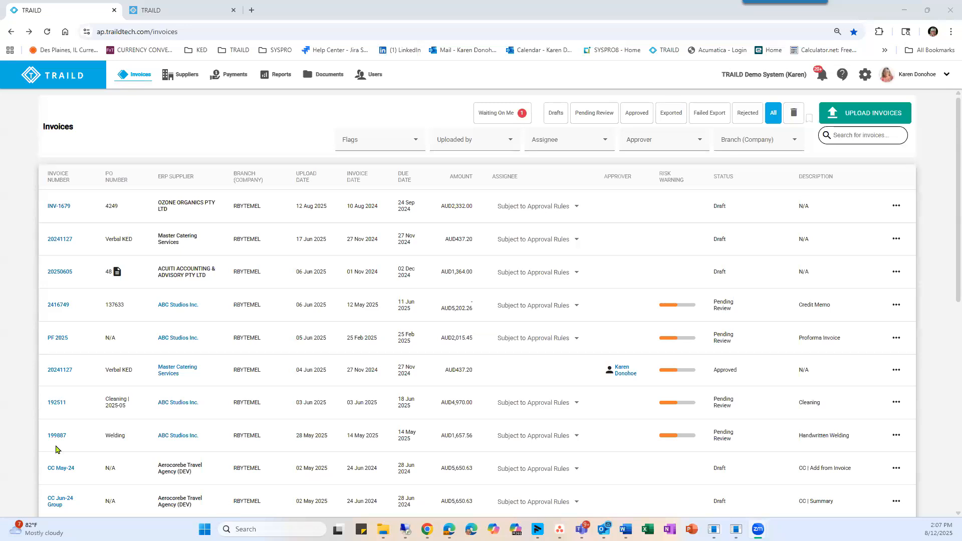
{"action": "left_click", "coordinate": [253, 10]}
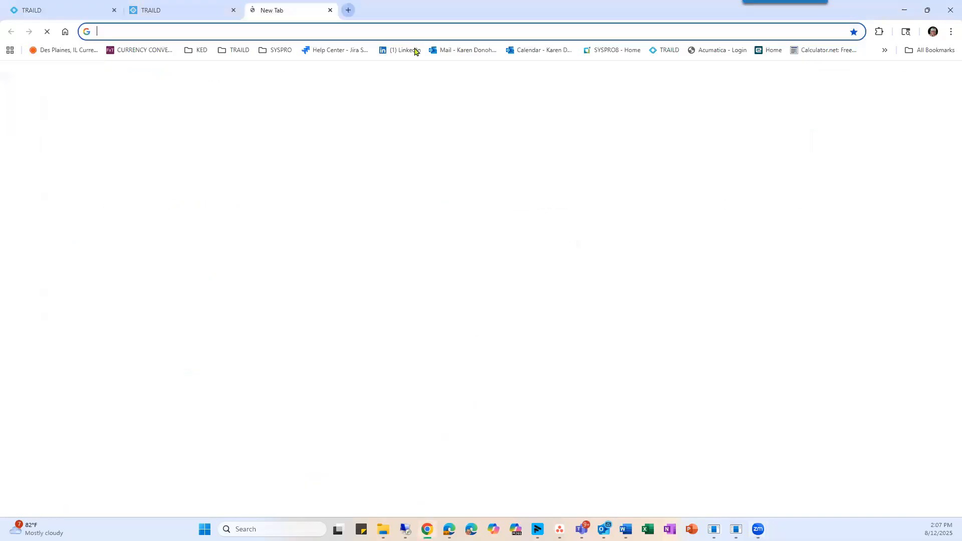
{"action": "left_click", "coordinate": [722, 52]}
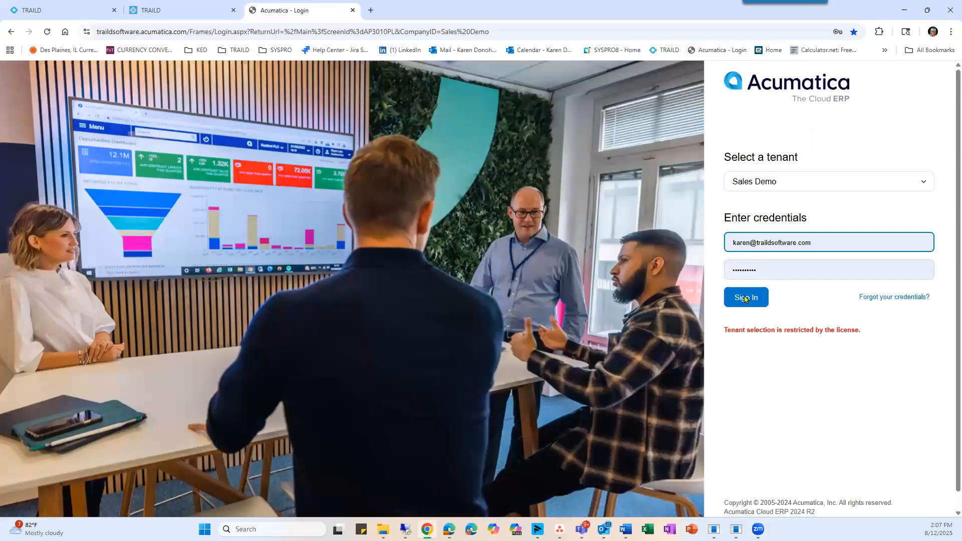
{"action": "left_click", "coordinate": [745, 297]}
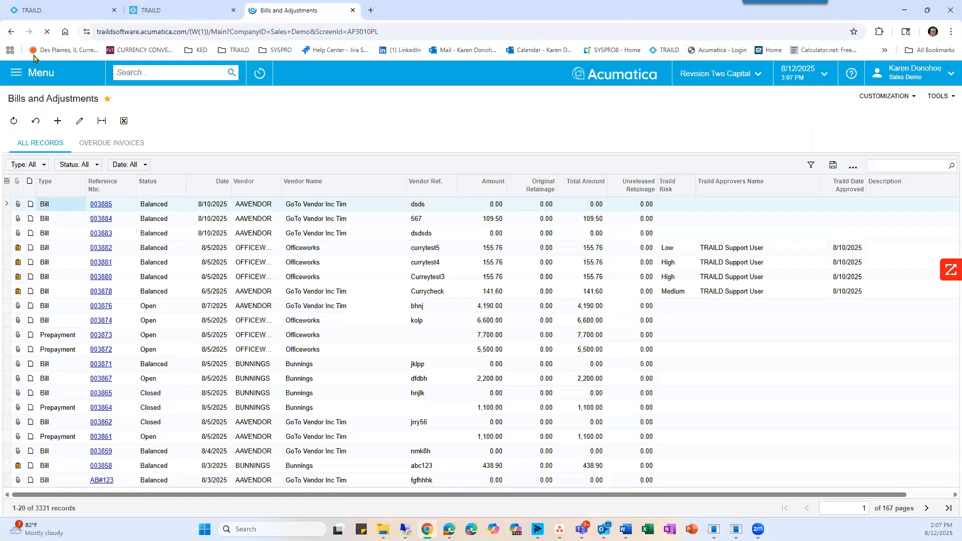
Show the TRAILD options under Payables in Acumatica and switch back to the TRAILD invoice list.
{"action": "left_click", "coordinate": [43, 74]}
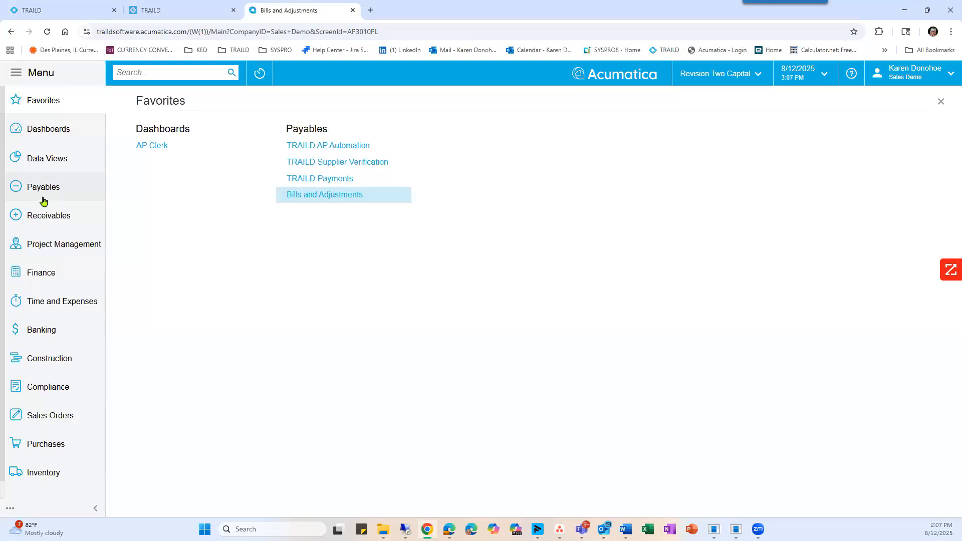
{"action": "left_click", "coordinate": [26, 188]}
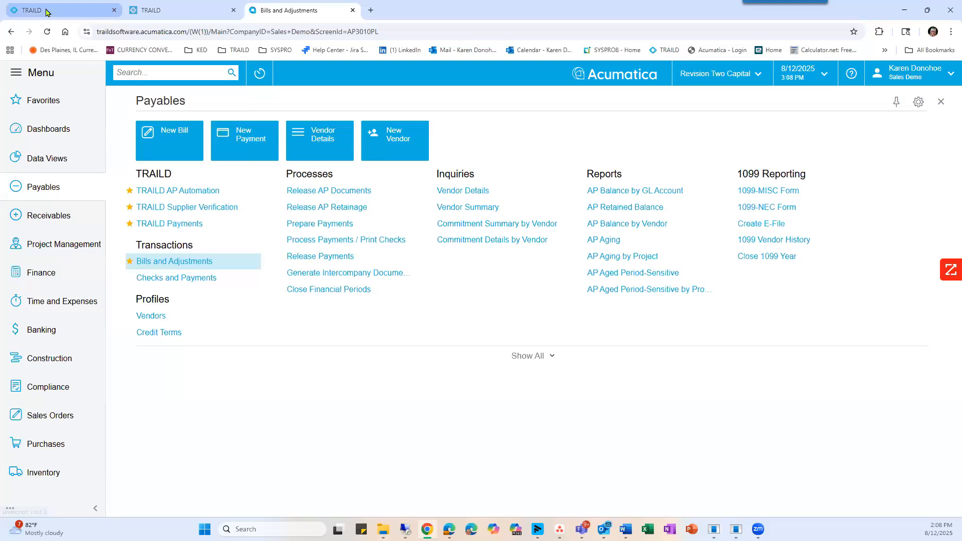
{"action": "left_click", "coordinate": [30, 10]}
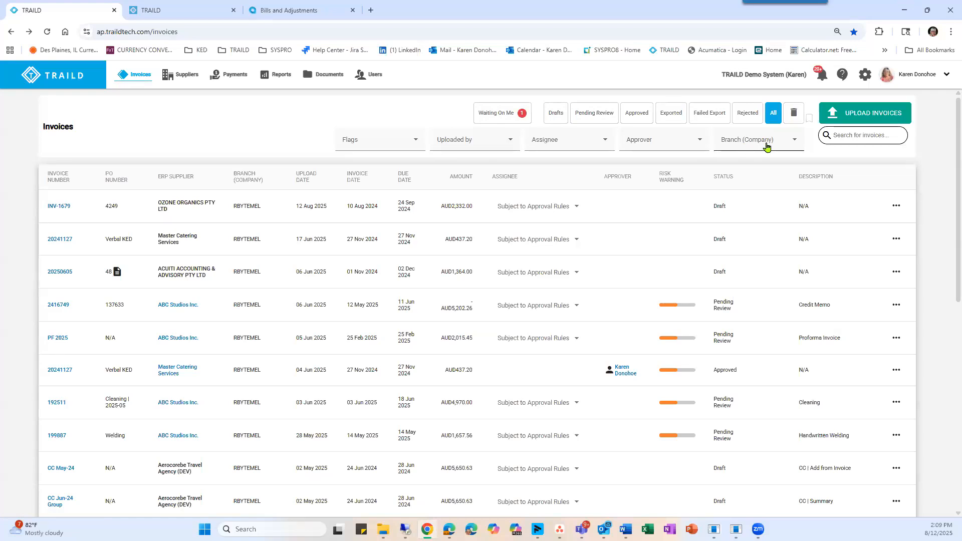
Search the invoices for "Mas" and clear the search to list all invoices again.
{"action": "left_click", "coordinate": [845, 135]}
{"action": "type", "text": "Mas"}
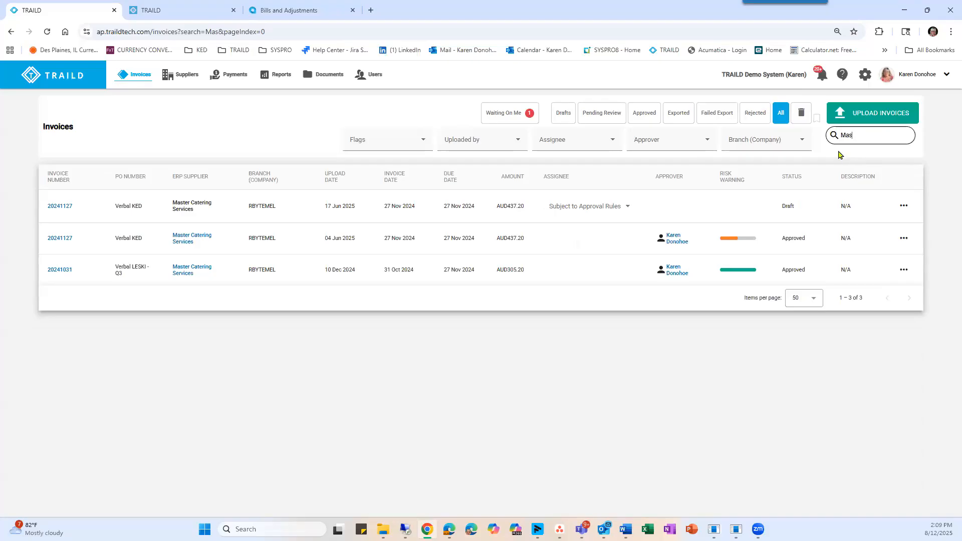
{"action": "left_click_drag", "start_coordinate": [854, 139], "coordinate": [836, 136]}
{"action": "key", "text": "BackSpace"}
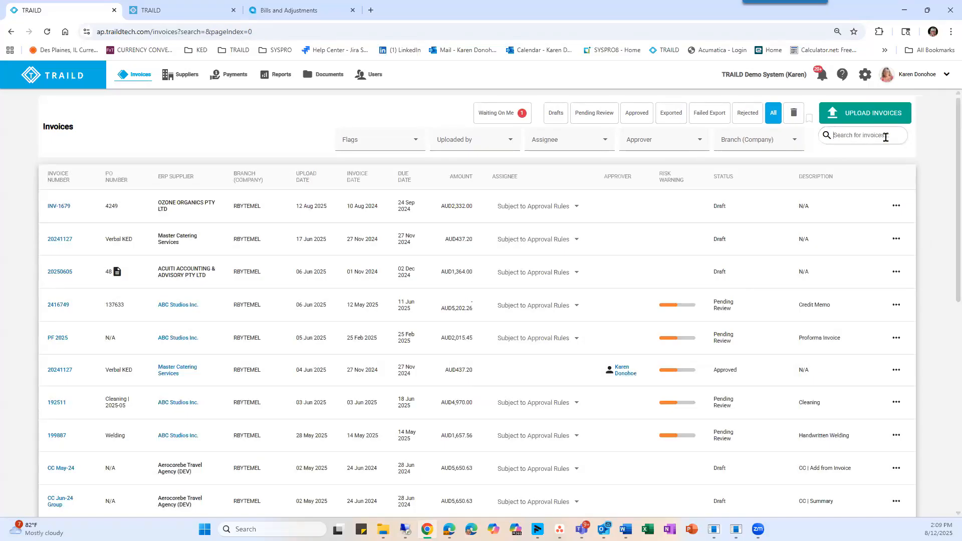
{"action": "left_click", "coordinate": [885, 136]}
{"action": "left_click", "coordinate": [850, 111]}
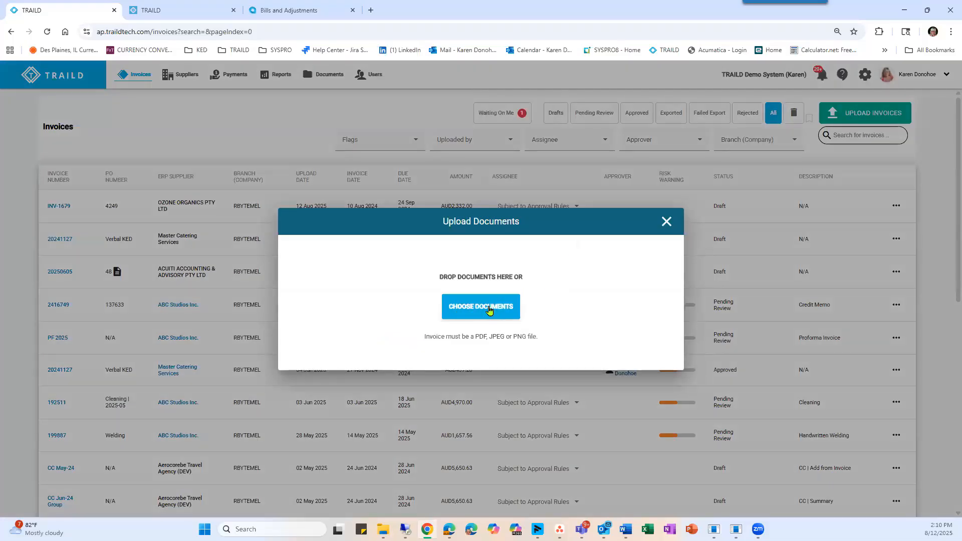
{"action": "left_click", "coordinate": [485, 307]}
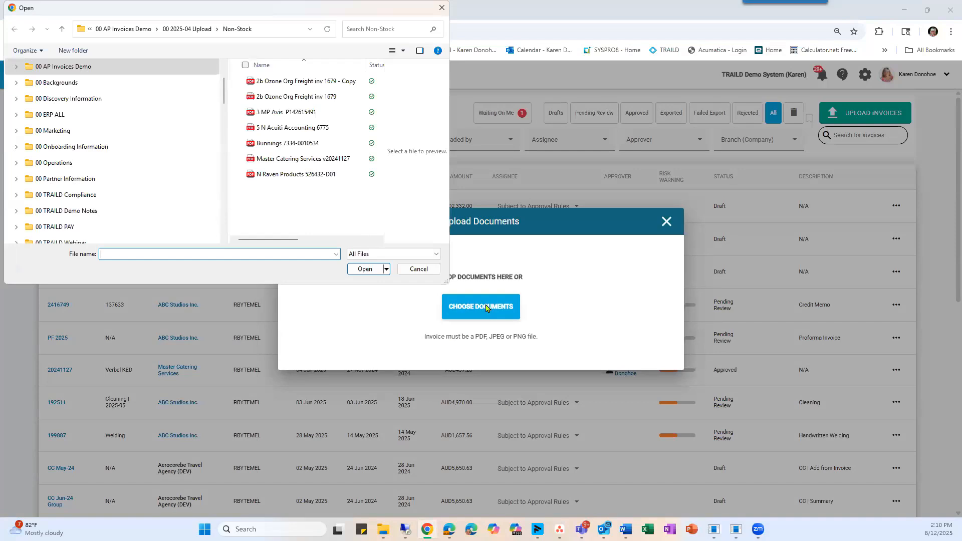
{"action": "left_click", "coordinate": [291, 97]}
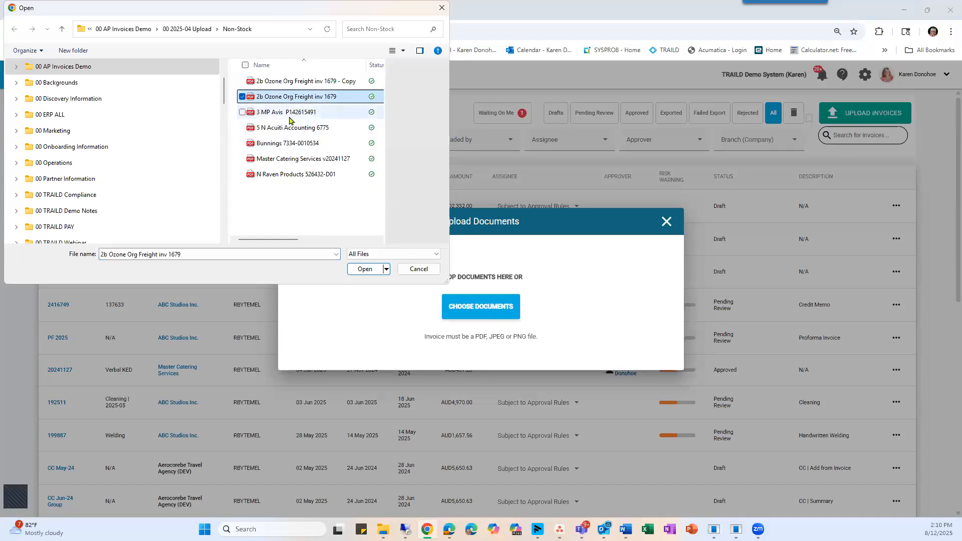
{"action": "left_click", "coordinate": [291, 128], "text": "shift"}
{"action": "left_click", "coordinate": [288, 143], "text": "shift"}
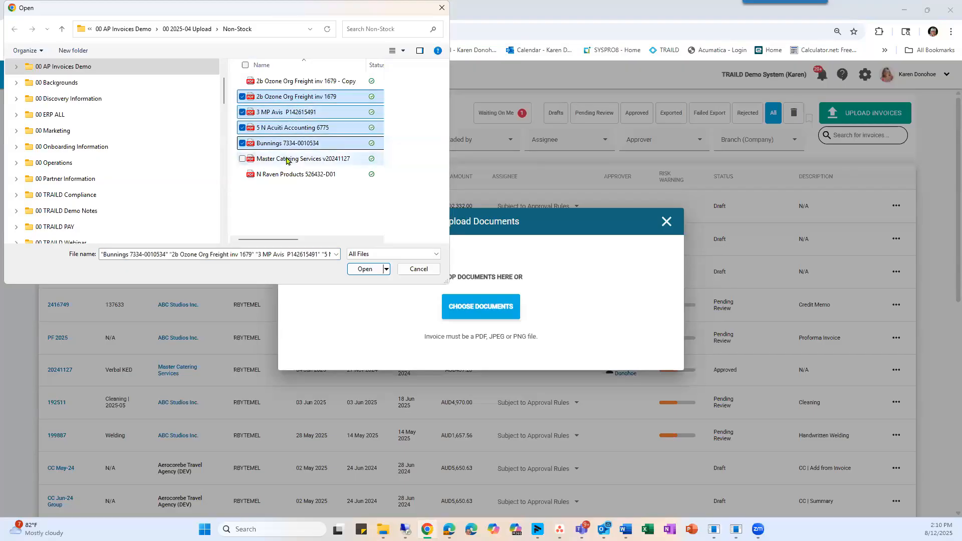
{"action": "left_click", "coordinate": [365, 269]}
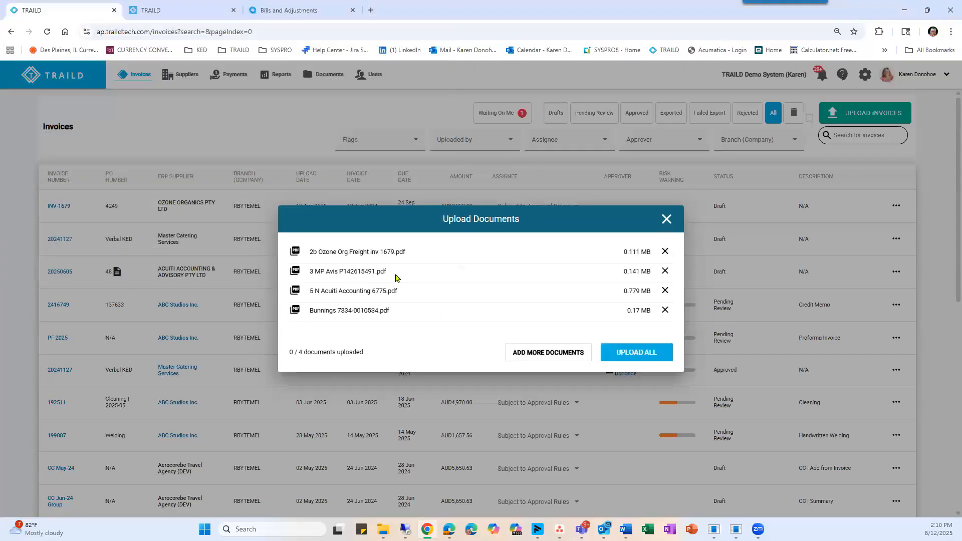
{"action": "left_click", "coordinate": [634, 354]}
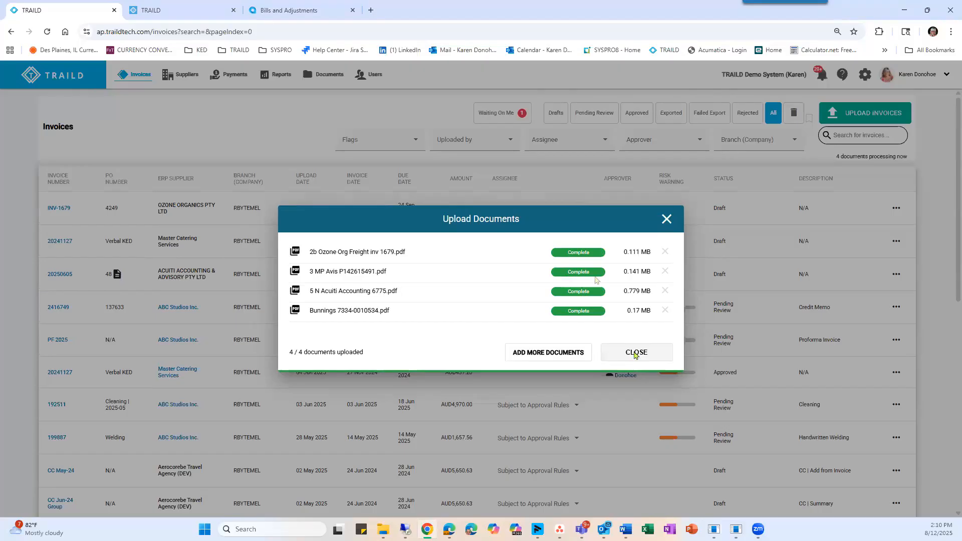
{"action": "left_click", "coordinate": [637, 352]}
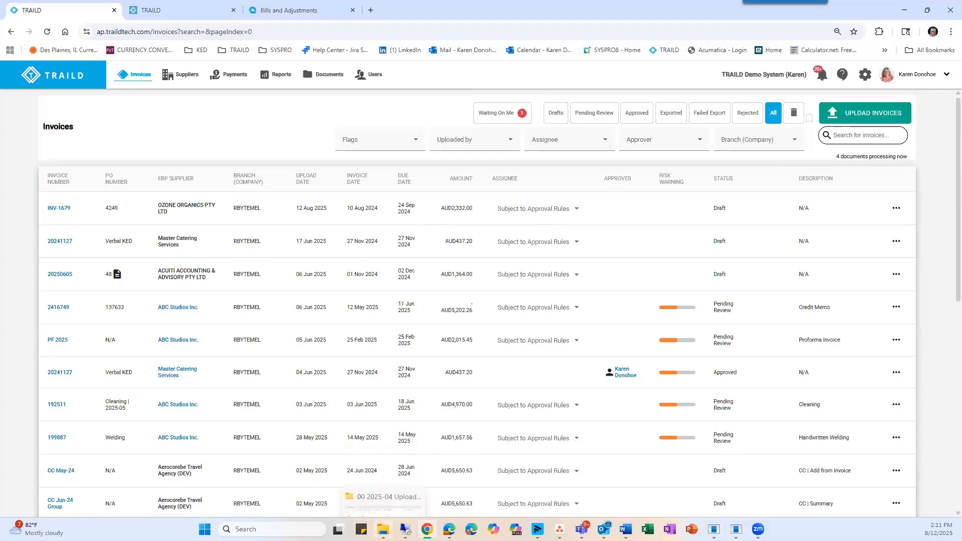
Upload 2a Ozone Organics INV 1677-636-2, 2b Ozone Org Freight inv 2025 -Multi PO and Acuiti Accounting & Advisory 1 -PO633 from File Explorer.
{"action": "left_click", "coordinate": [383, 529]}
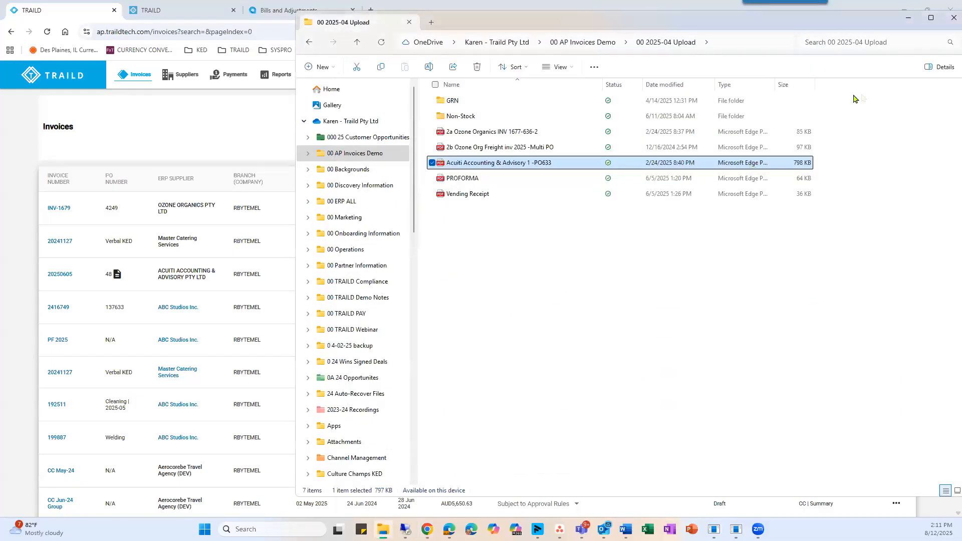
{"action": "left_click", "coordinate": [488, 133]}
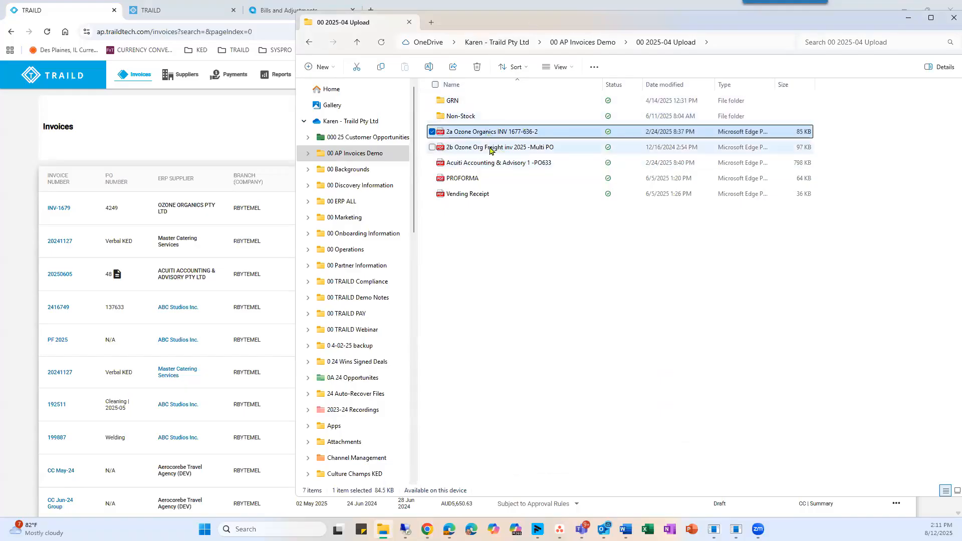
{"action": "left_click", "coordinate": [486, 148], "text": "ctrl"}
{"action": "left_click", "coordinate": [486, 163], "text": "ctrl"}
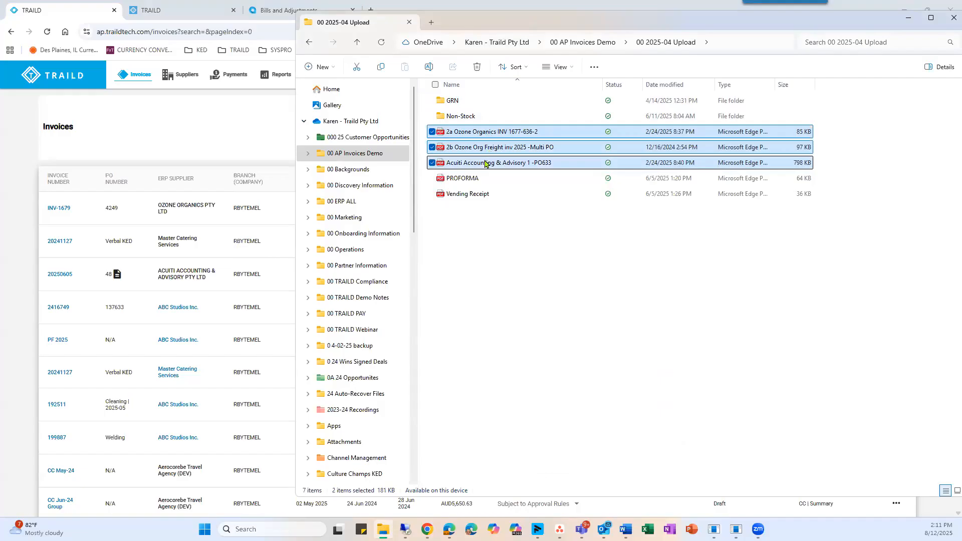
{"action": "left_click_drag", "start_coordinate": [524, 145], "coordinate": [371, 248]}
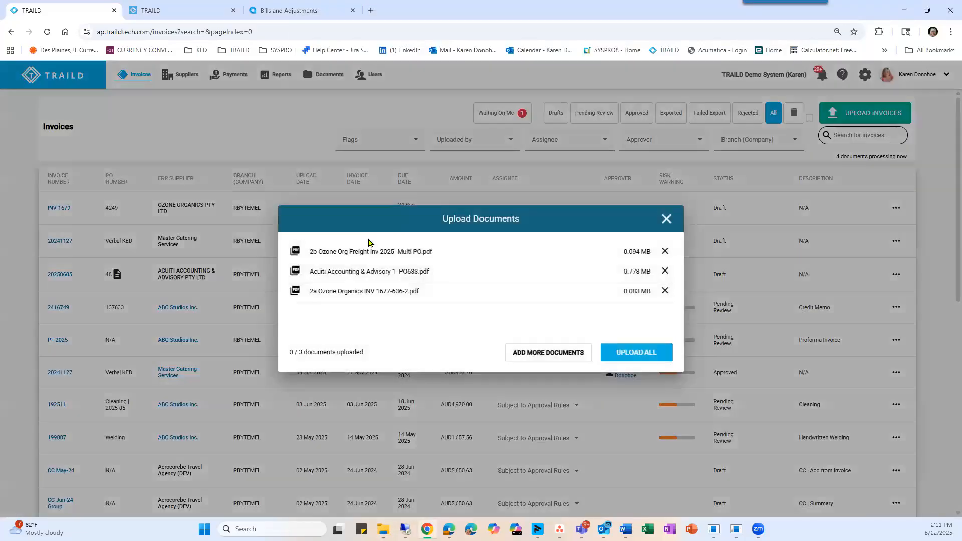
{"action": "left_click", "coordinate": [621, 353]}
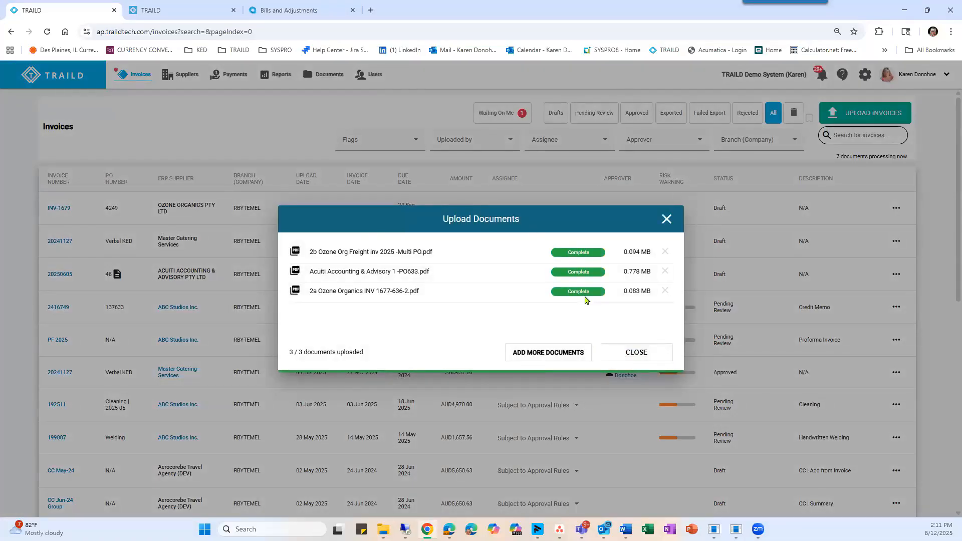
{"action": "left_click", "coordinate": [639, 354]}
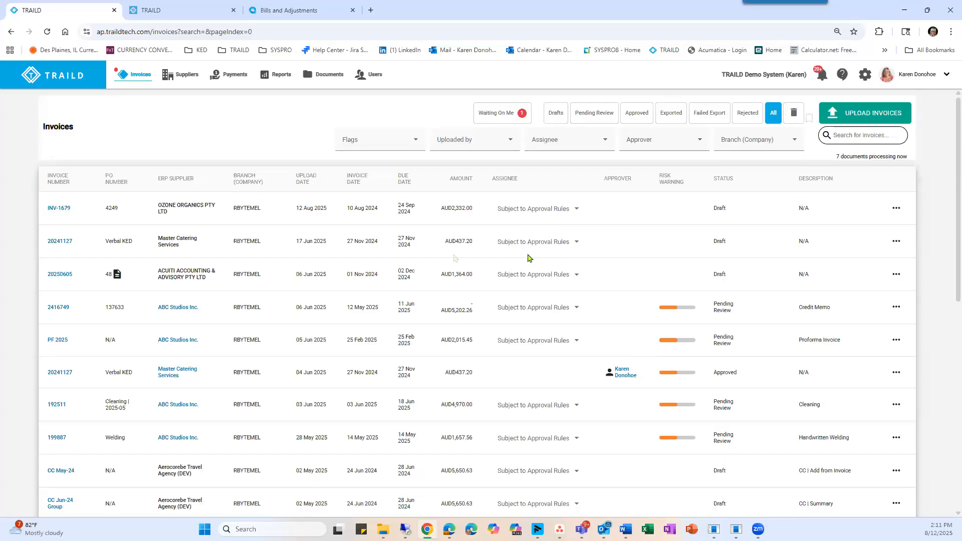
Refresh the invoice list to load the new uploads and open the Ozone Organics invoice 1677 -1.
{"action": "left_click", "coordinate": [121, 78]}
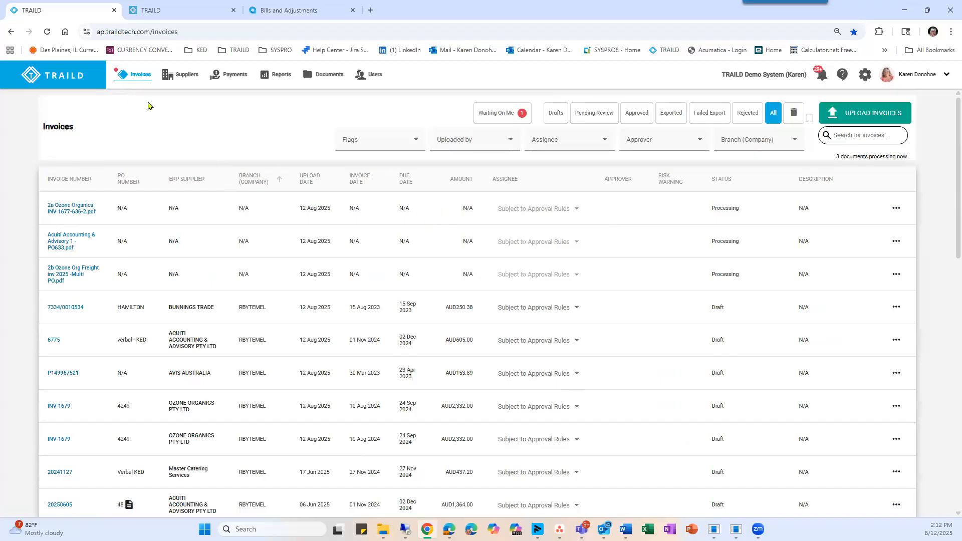
{"action": "left_click", "coordinate": [121, 79]}
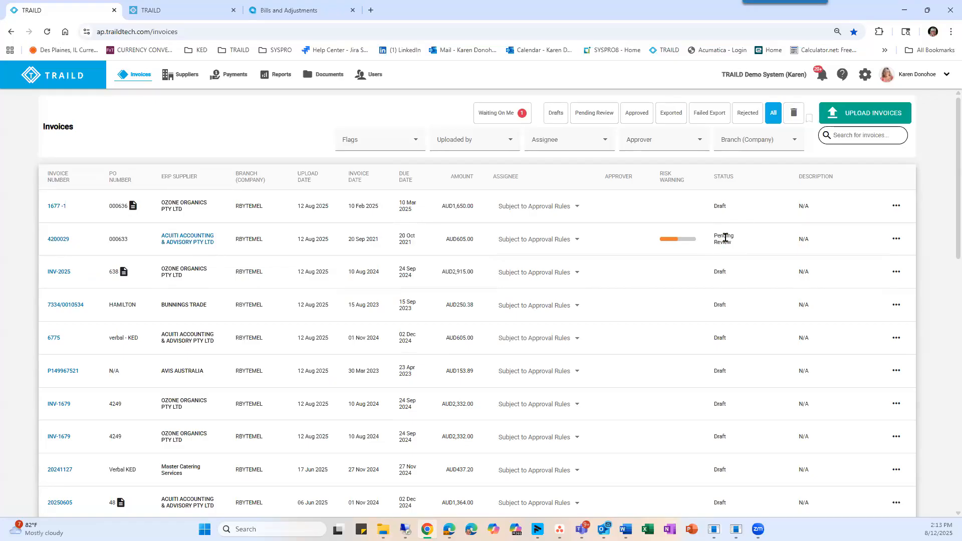
{"action": "mouse_move", "coordinate": [694, 246]}
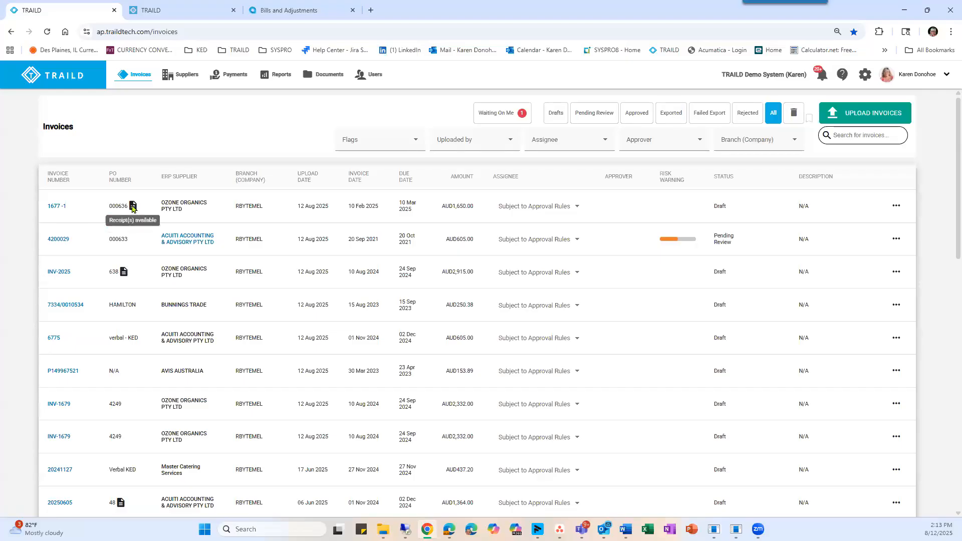
{"action": "left_click", "coordinate": [51, 209]}
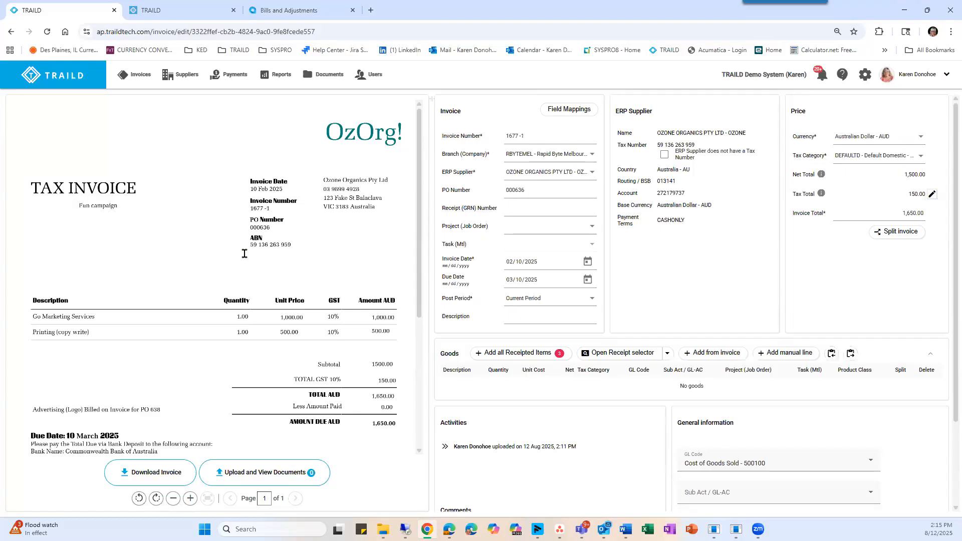
Review the values captured from the document for the invoice number and select 1677 -1.
{"action": "left_click", "coordinate": [540, 136]}
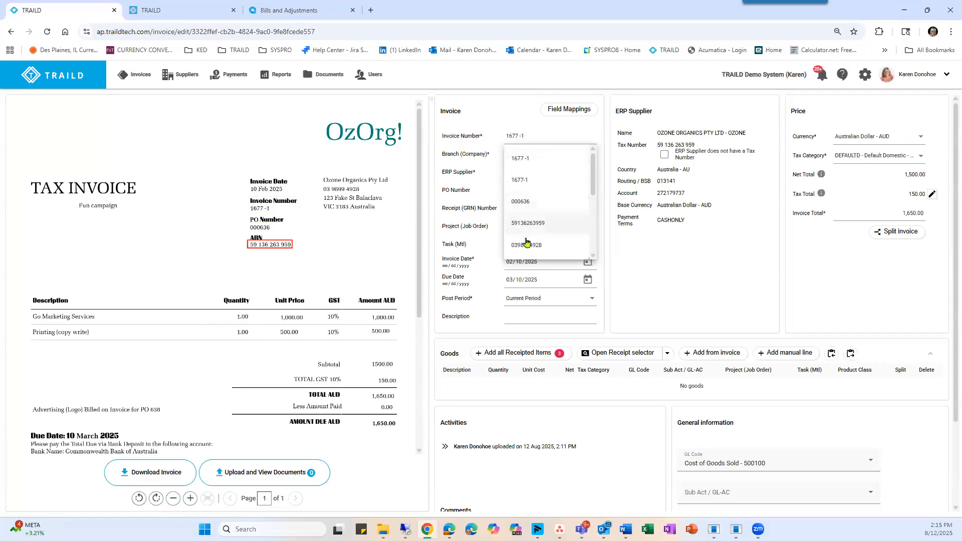
{"action": "scroll", "coordinate": [525, 246], "scroll_direction": "down", "scroll_amount": 2}
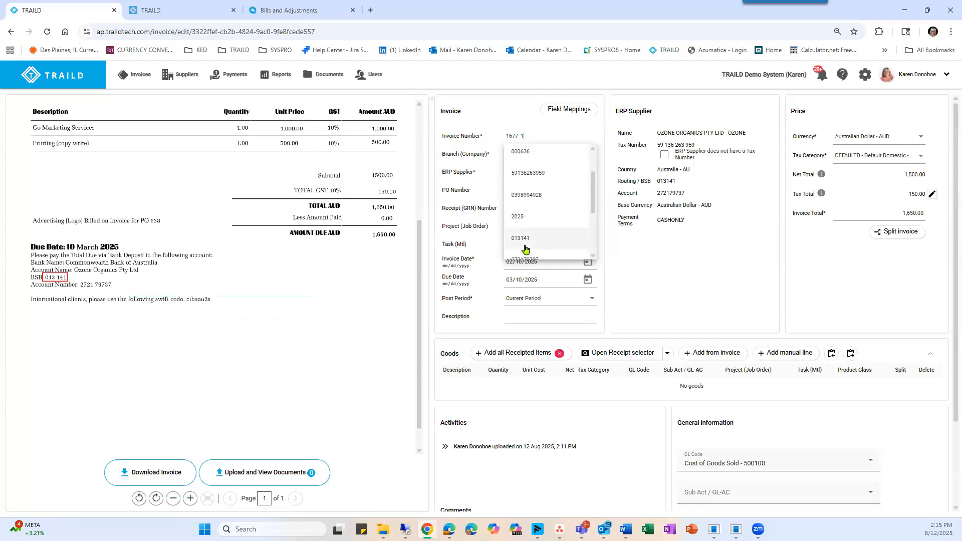
{"action": "scroll", "coordinate": [524, 237], "scroll_direction": "up", "scroll_amount": 2}
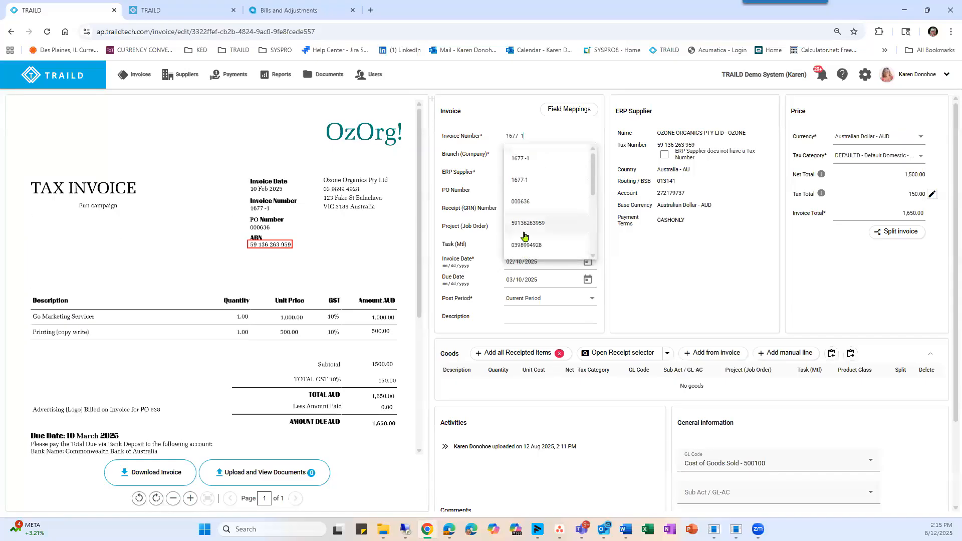
{"action": "left_click", "coordinate": [521, 159]}
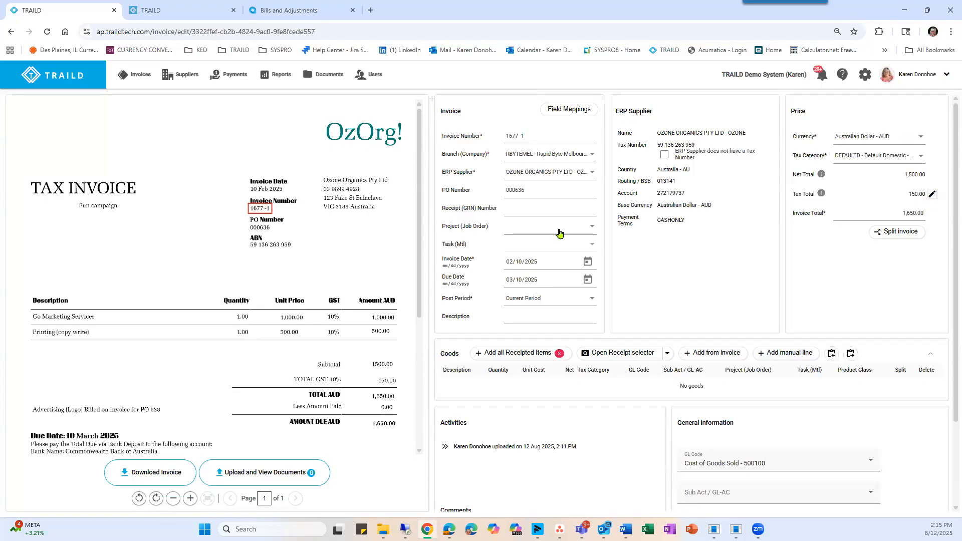
Review the available branches without changing the branch, and select OZONE ORGANICS PTY LTD - OZONE as the ERP supplier.
{"action": "left_click", "coordinate": [529, 156]}
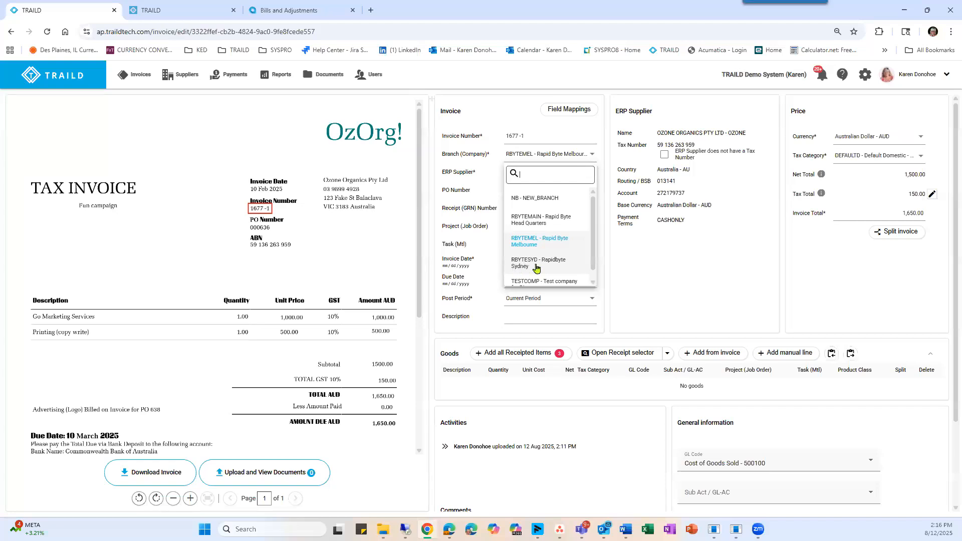
{"action": "left_click", "coordinate": [644, 266]}
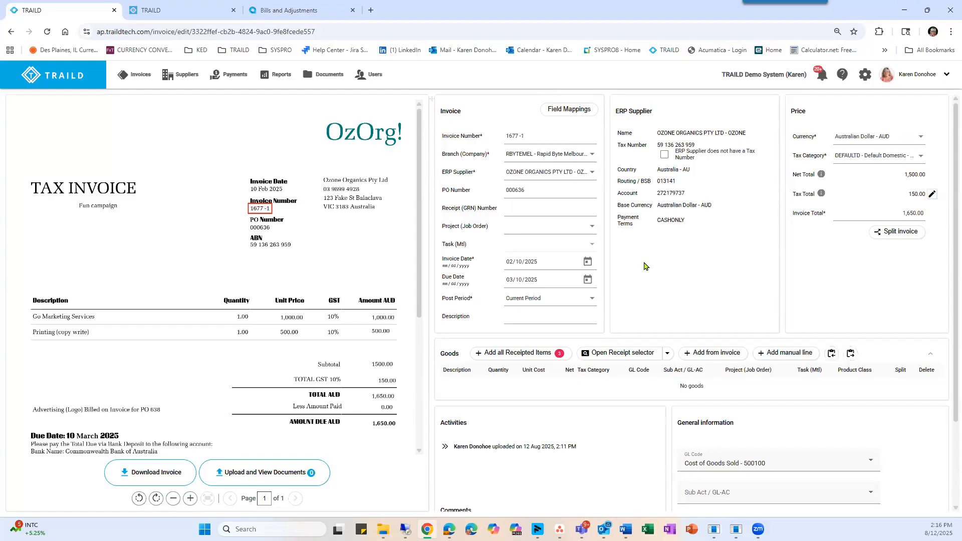
{"action": "left_click", "coordinate": [541, 173]}
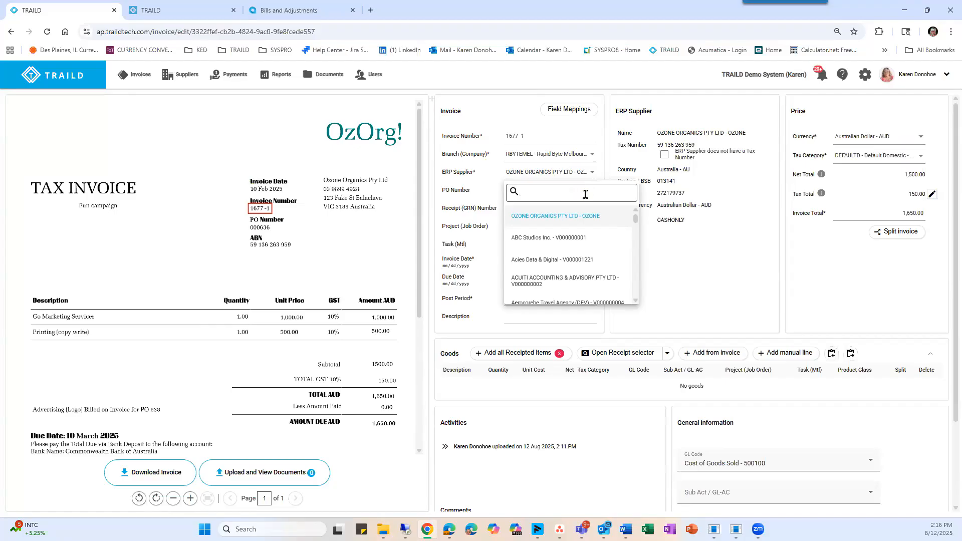
{"action": "left_click", "coordinate": [549, 217]}
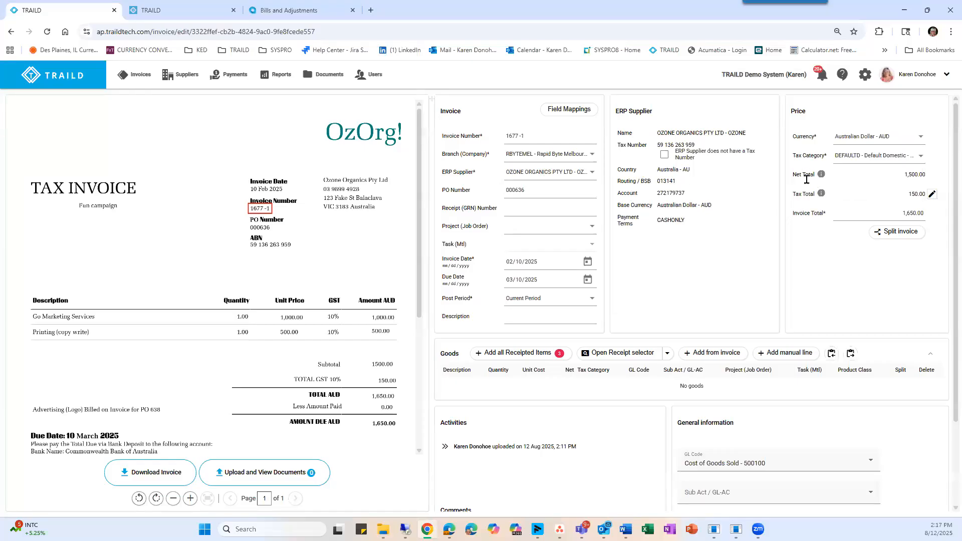
Review the amounts captured from the document for the invoice total and select 1,650.00 from the TOTAL AUD line.
{"action": "left_click", "coordinate": [899, 213]}
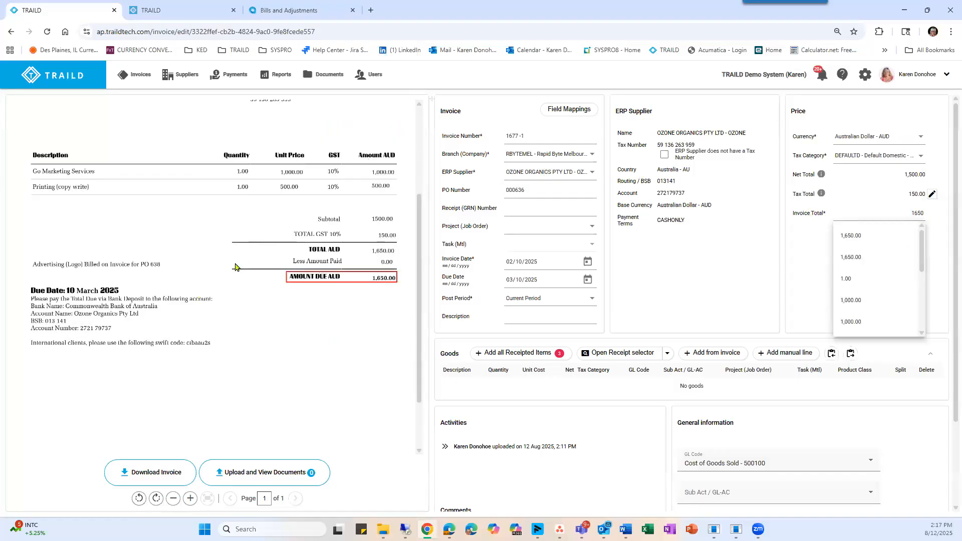
{"action": "scroll", "coordinate": [235, 267], "scroll_direction": "up", "scroll_amount": 1}
{"action": "scroll", "coordinate": [236, 266], "scroll_direction": "up", "scroll_amount": 1}
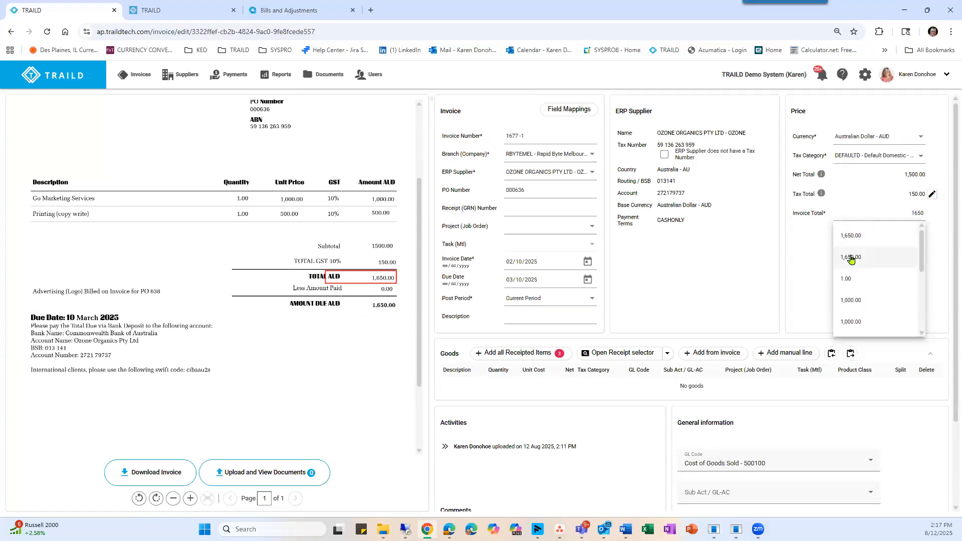
{"action": "left_click", "coordinate": [850, 258]}
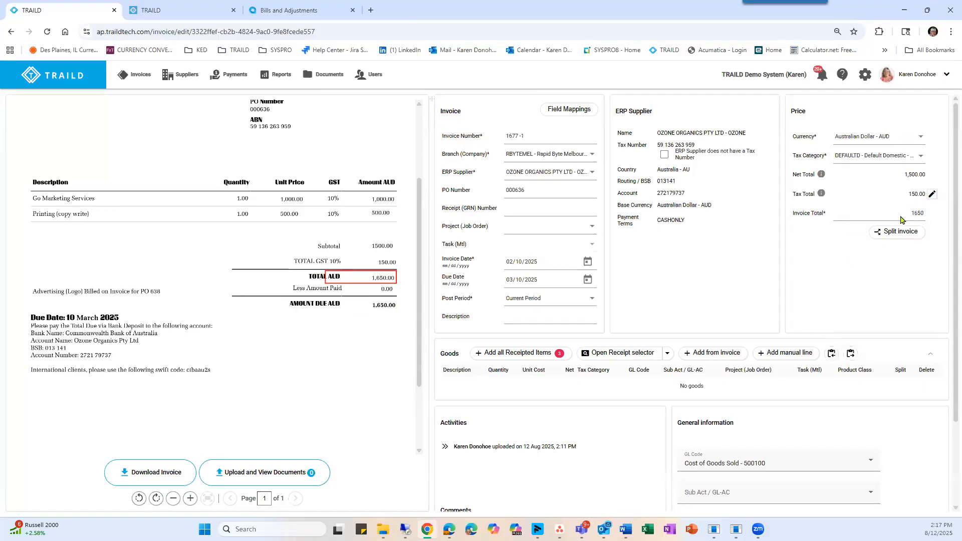
{"action": "key", "text": "Tab"}
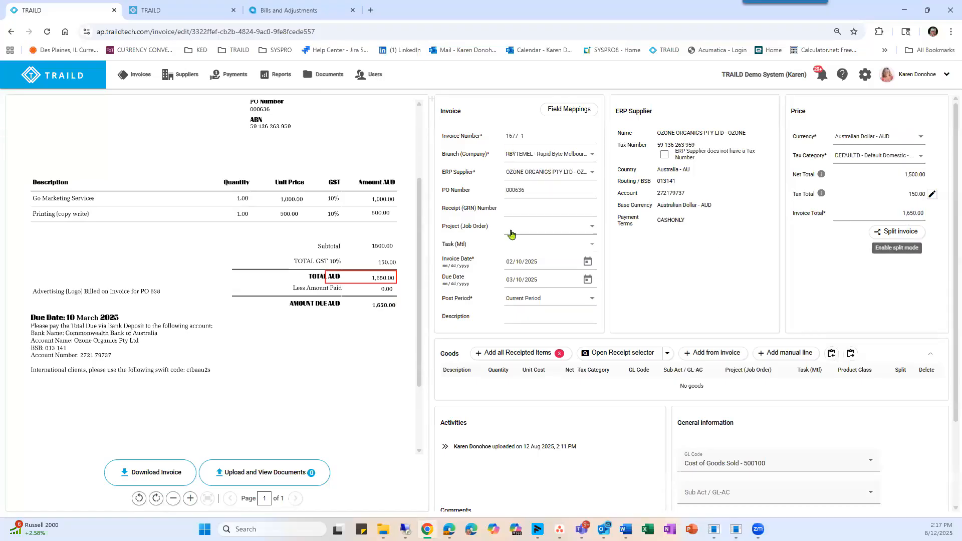
Select 000636 from the captured values as the PO number, and review the available projects without choosing one.
{"action": "left_click", "coordinate": [529, 194]}
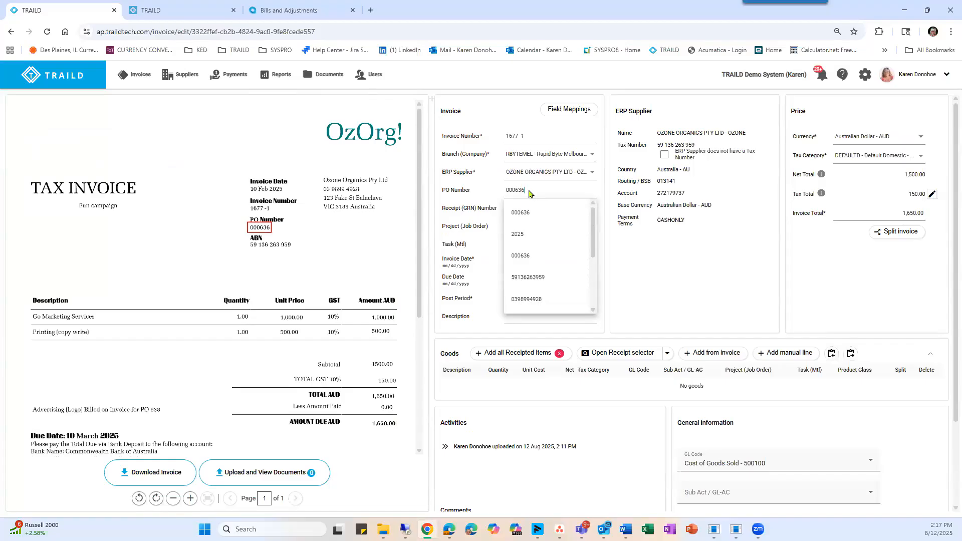
{"action": "left_click", "coordinate": [522, 257]}
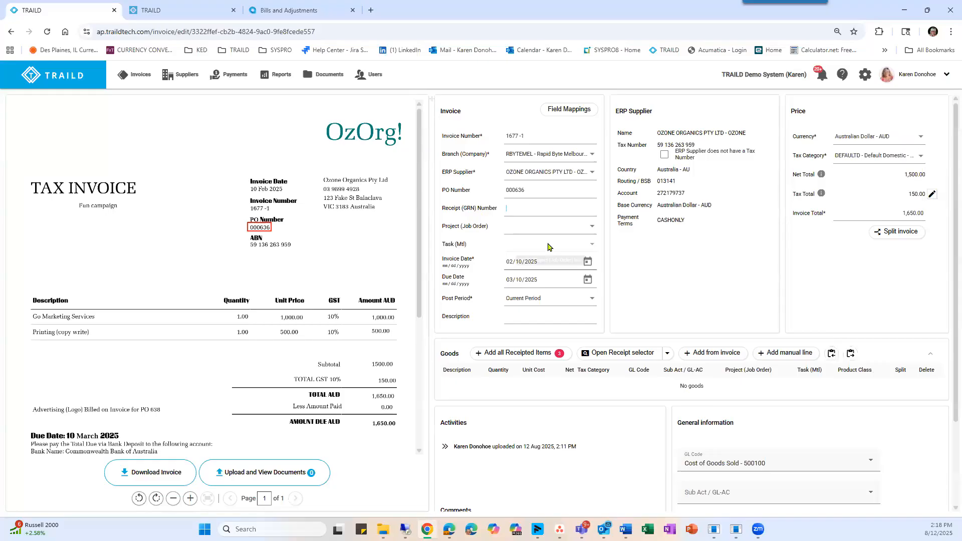
{"action": "left_click", "coordinate": [534, 230]}
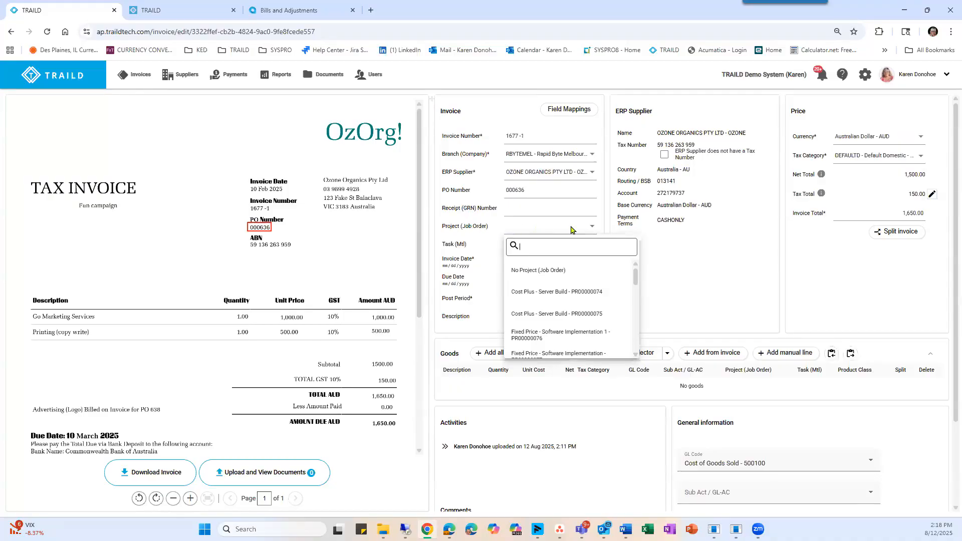
{"action": "left_click", "coordinate": [602, 392]}
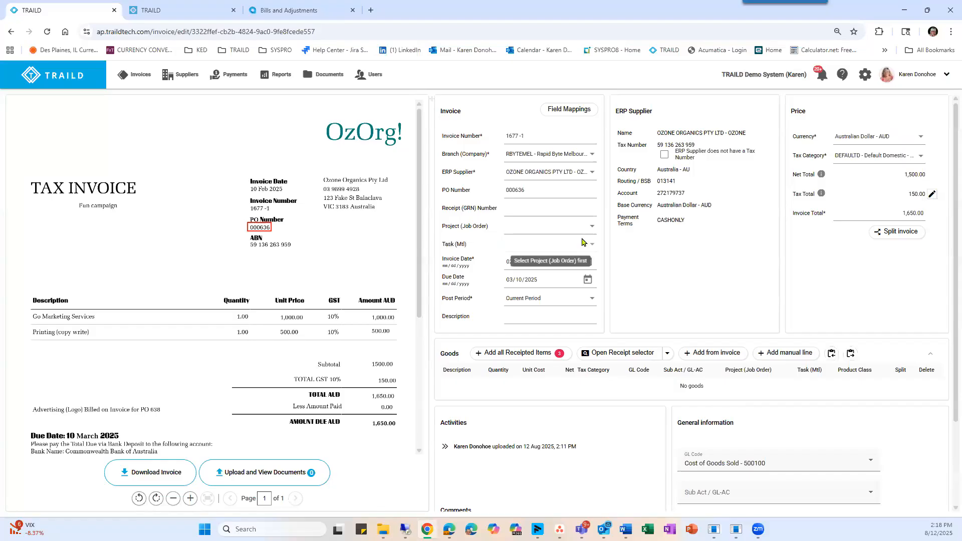
Review the dates captured from the document for the invoice date and due date without changing either.
{"action": "scroll", "coordinate": [581, 242], "scroll_direction": "down", "scroll_amount": 1}
{"action": "left_click", "coordinate": [508, 211]}
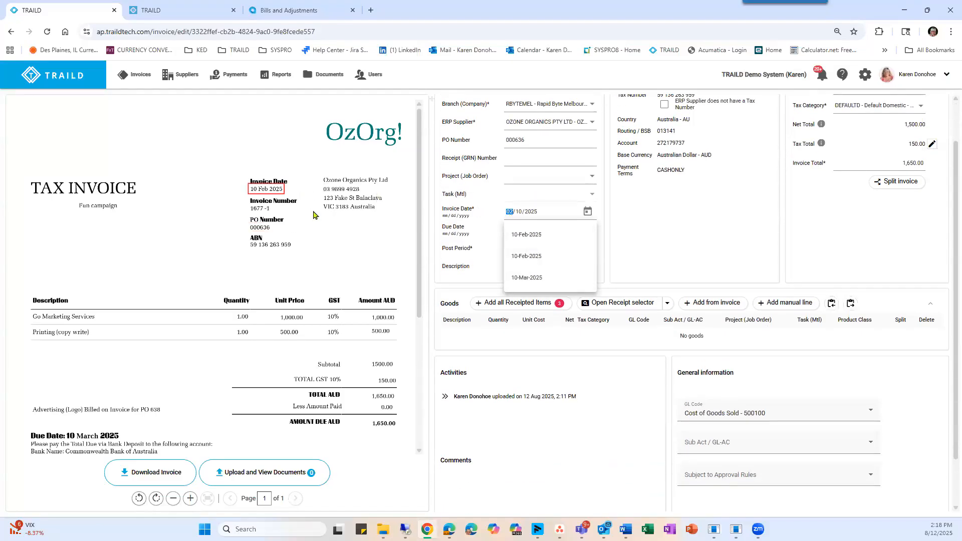
{"action": "left_click", "coordinate": [519, 229]}
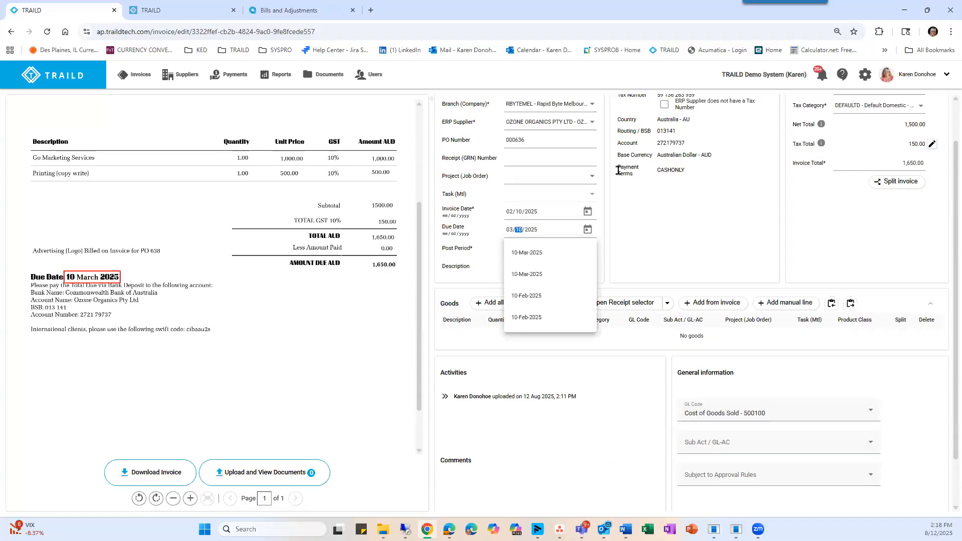
{"action": "left_click", "coordinate": [695, 169]}
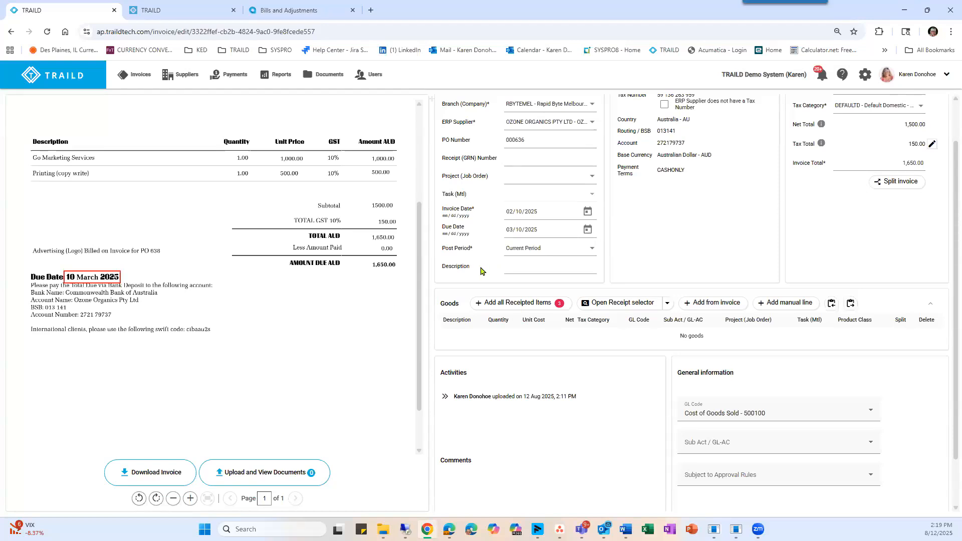
Review the available post periods without changing the selection.
{"action": "left_click", "coordinate": [531, 255]}
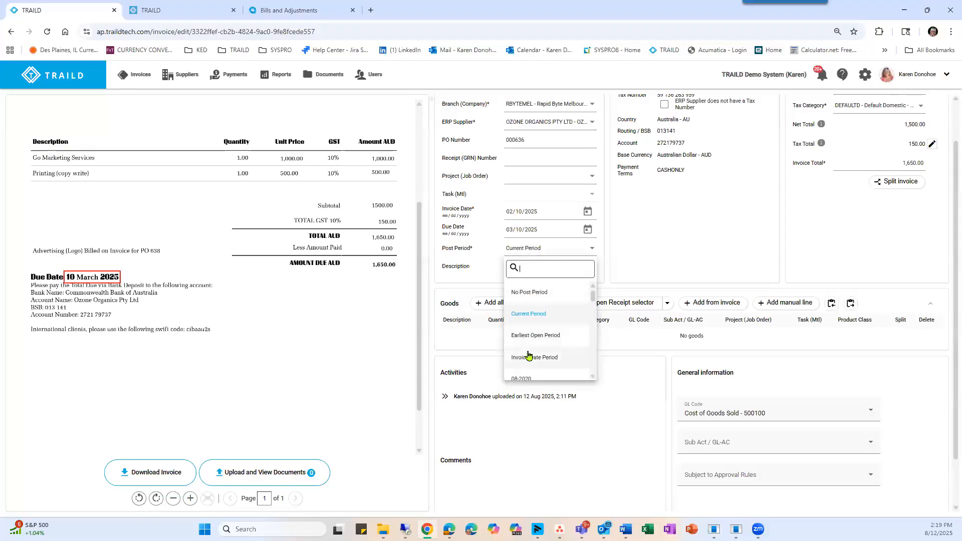
{"action": "scroll", "coordinate": [529, 357], "scroll_direction": "down", "scroll_amount": 1}
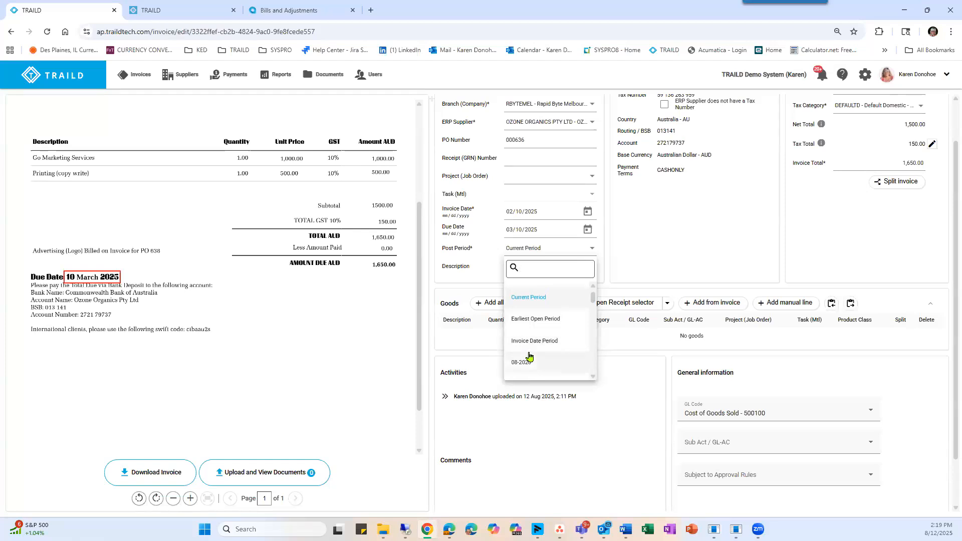
{"action": "scroll", "coordinate": [528, 356], "scroll_direction": "down", "scroll_amount": 2}
{"action": "left_click", "coordinate": [623, 272]}
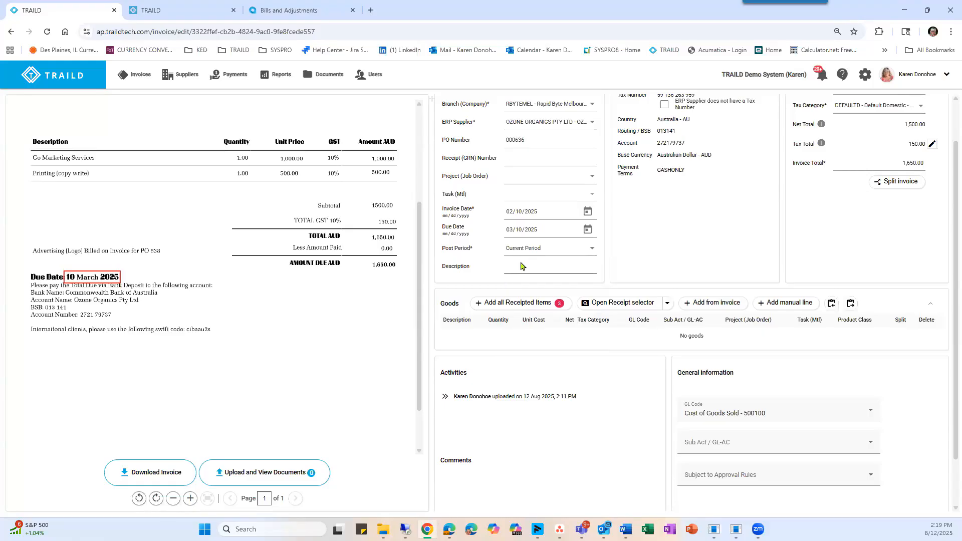
Add all receipted items to the invoice's goods and delete the Advertising (Logo) line.
{"action": "scroll", "coordinate": [721, 256], "scroll_direction": "down", "scroll_amount": 1}
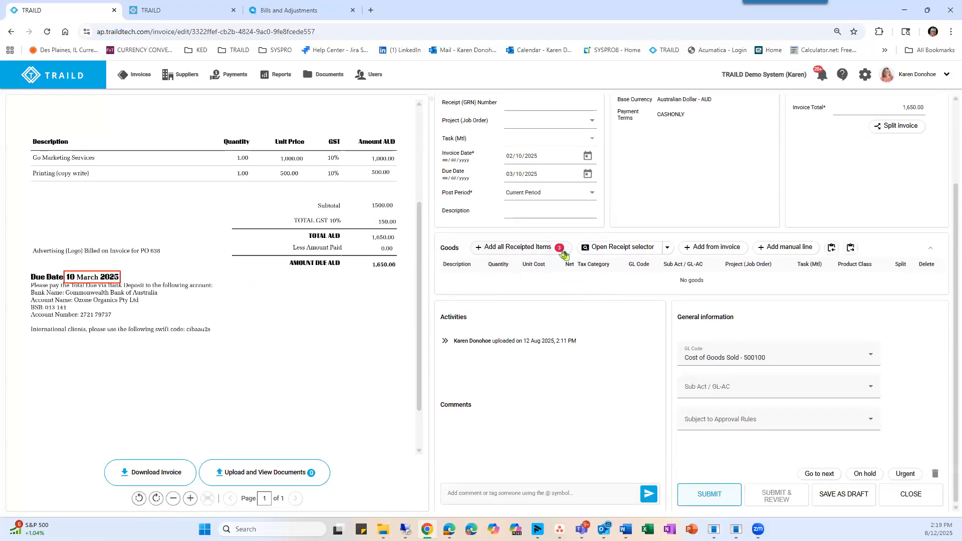
{"action": "scroll", "coordinate": [210, 270], "scroll_direction": "up", "scroll_amount": 3}
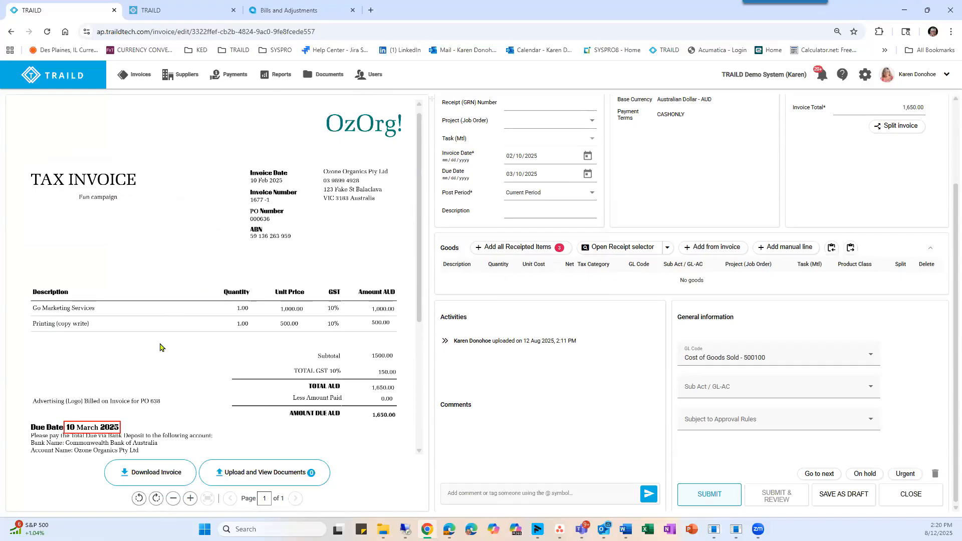
{"action": "left_click", "coordinate": [510, 248]}
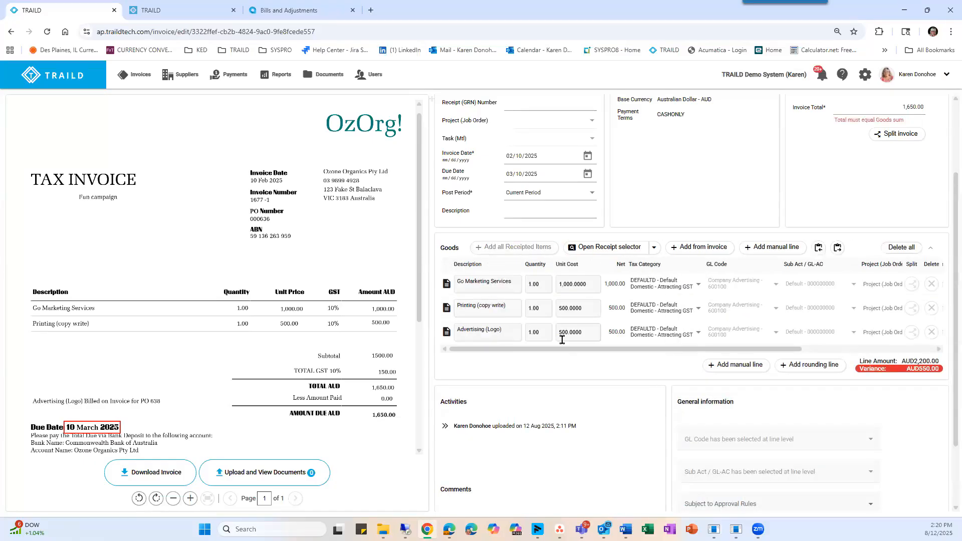
{"action": "scroll", "coordinate": [562, 339], "scroll_direction": "down", "scroll_amount": 1}
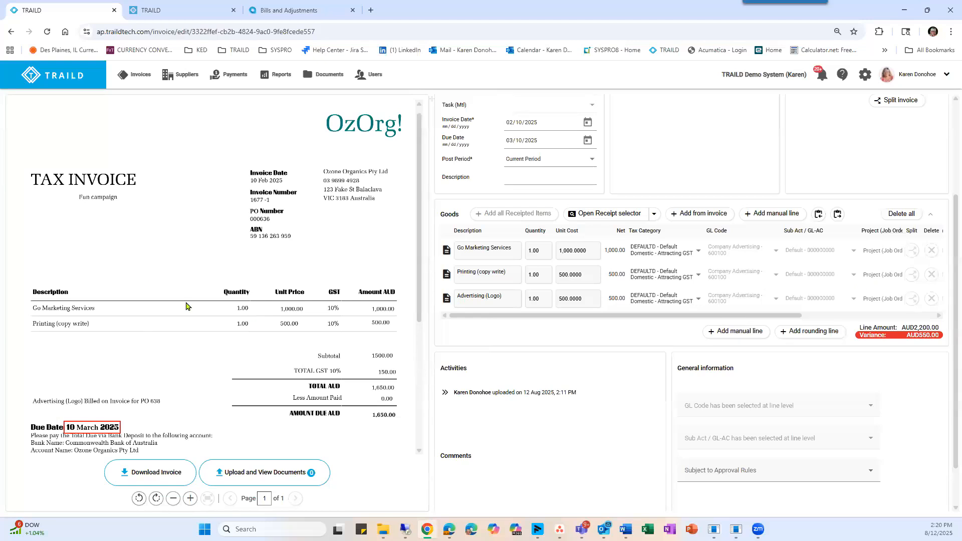
{"action": "left_click", "coordinate": [931, 298]}
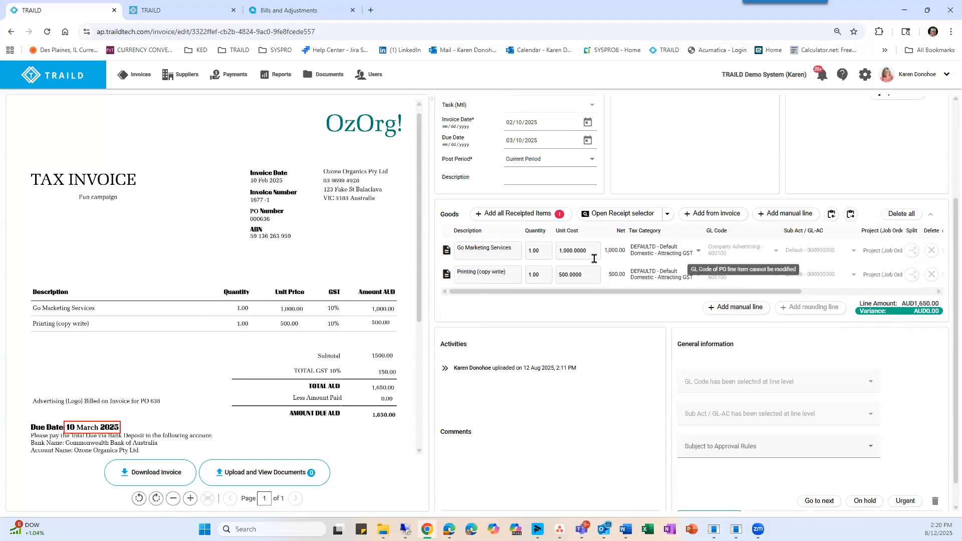
Assign the Go Marketing Services line to project Fixed Price - Software Implementation 1 - PR00000076 with task Realization - REALZATION.
{"action": "scroll", "coordinate": [629, 267], "scroll_direction": "up", "scroll_amount": 1}
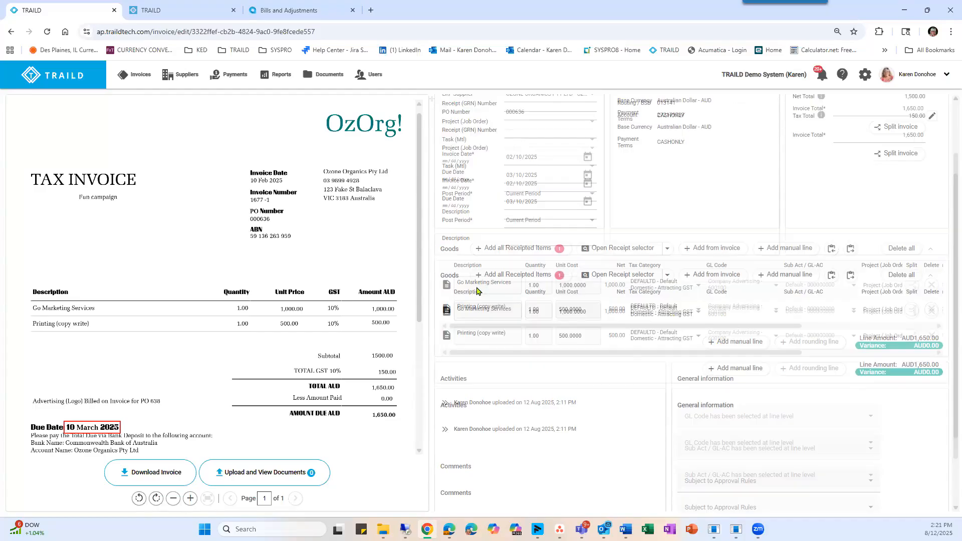
{"action": "scroll", "coordinate": [476, 291], "scroll_direction": "up", "scroll_amount": 1}
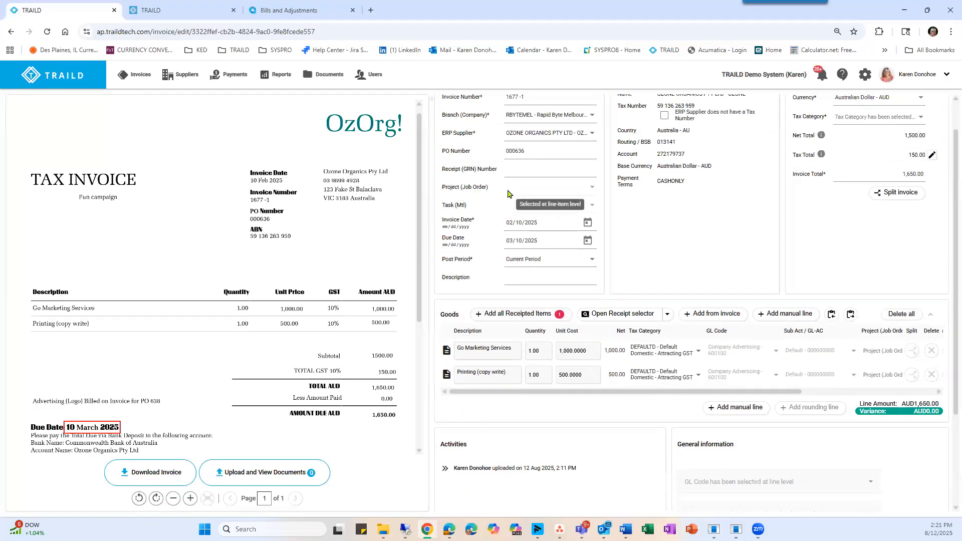
{"action": "left_click", "coordinate": [884, 353]}
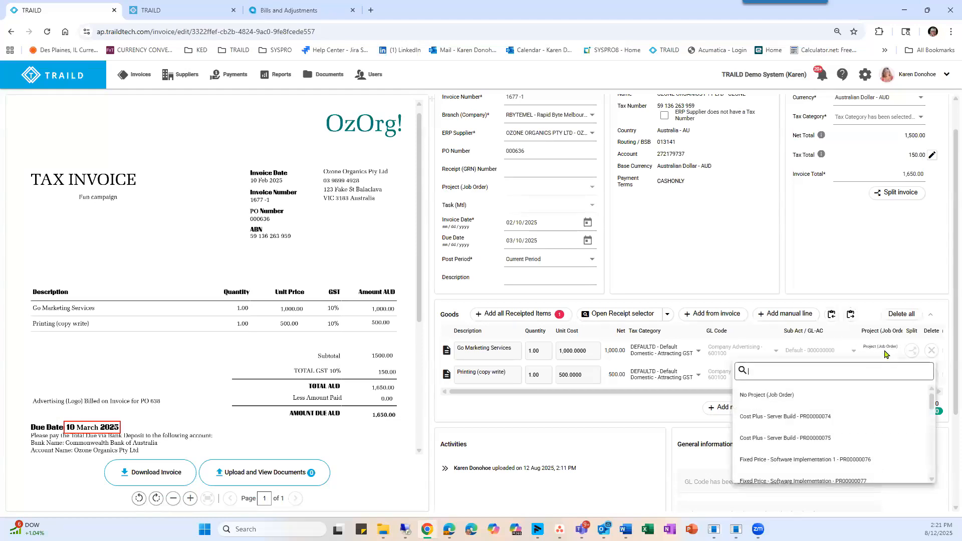
{"action": "left_click", "coordinate": [774, 460]}
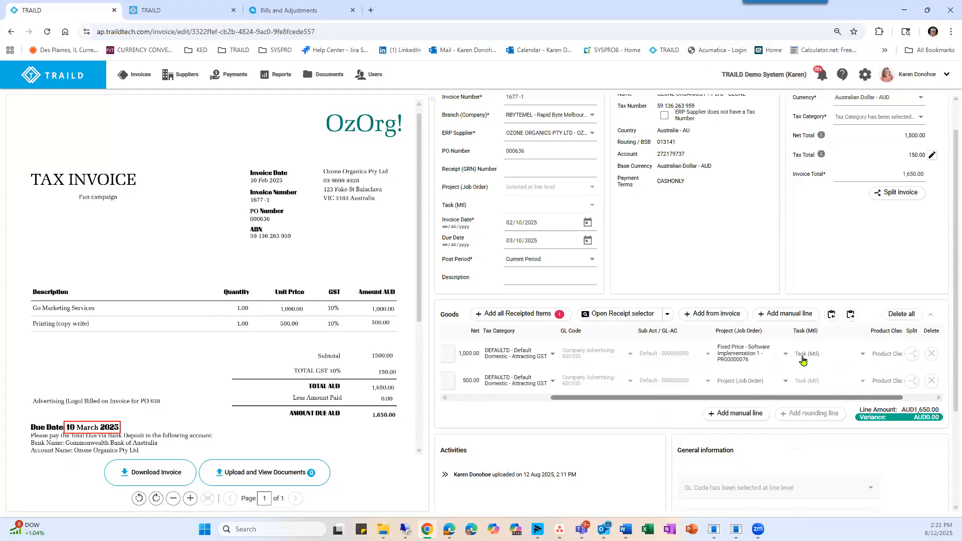
{"action": "left_click", "coordinate": [802, 357]}
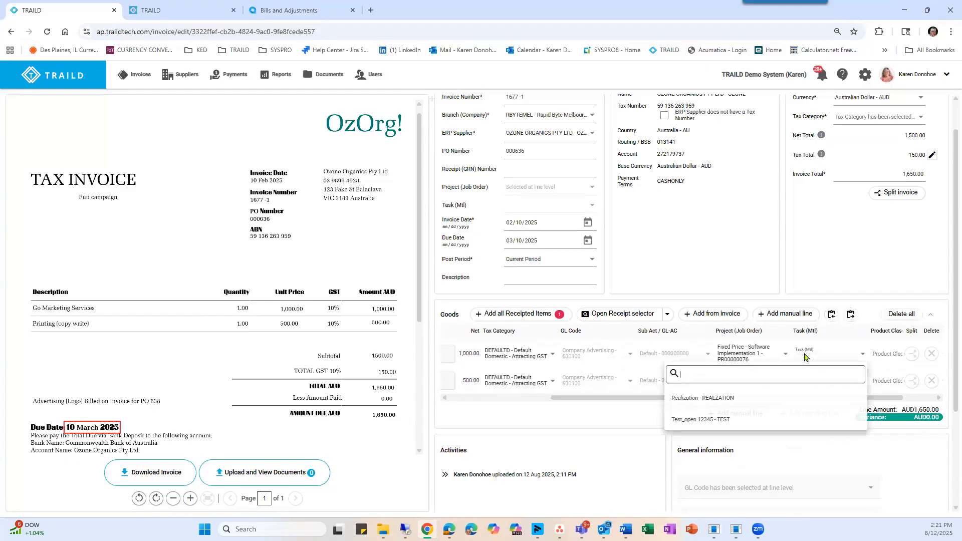
{"action": "left_click", "coordinate": [693, 399]}
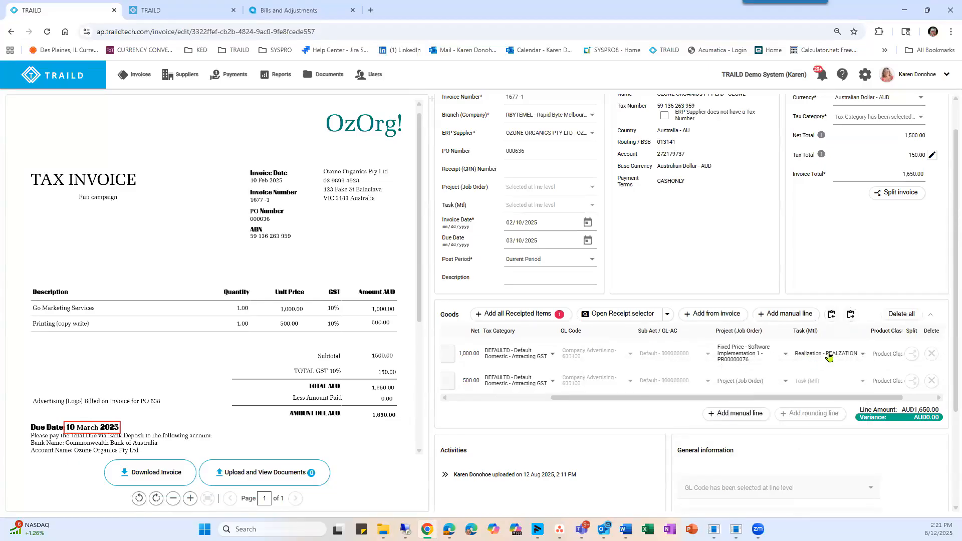
{"action": "scroll", "coordinate": [772, 400], "scroll_direction": "left", "scroll_amount": 3}
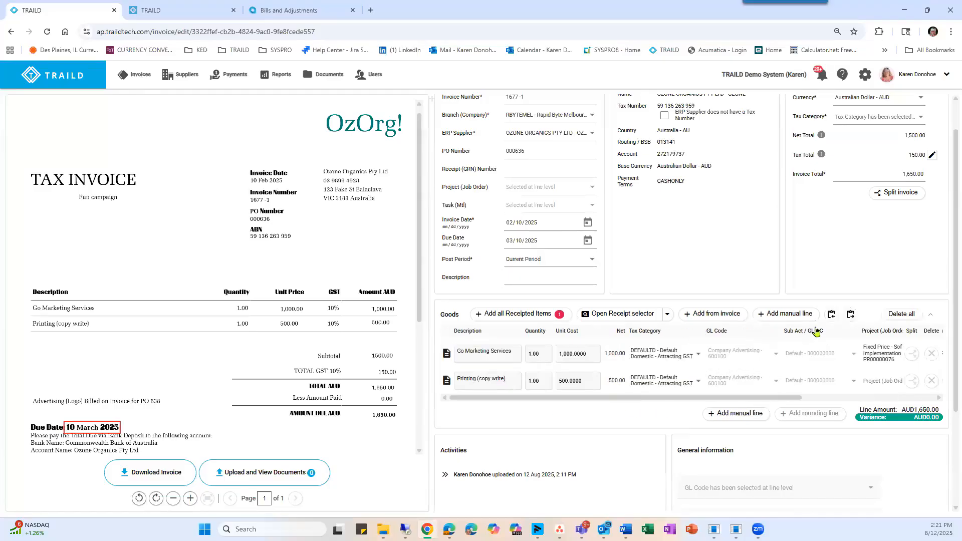
Post a comment tagging a colleague with "- missing 1 line item" and submit the invoice.
{"action": "scroll", "coordinate": [862, 318], "scroll_direction": "down", "scroll_amount": 3}
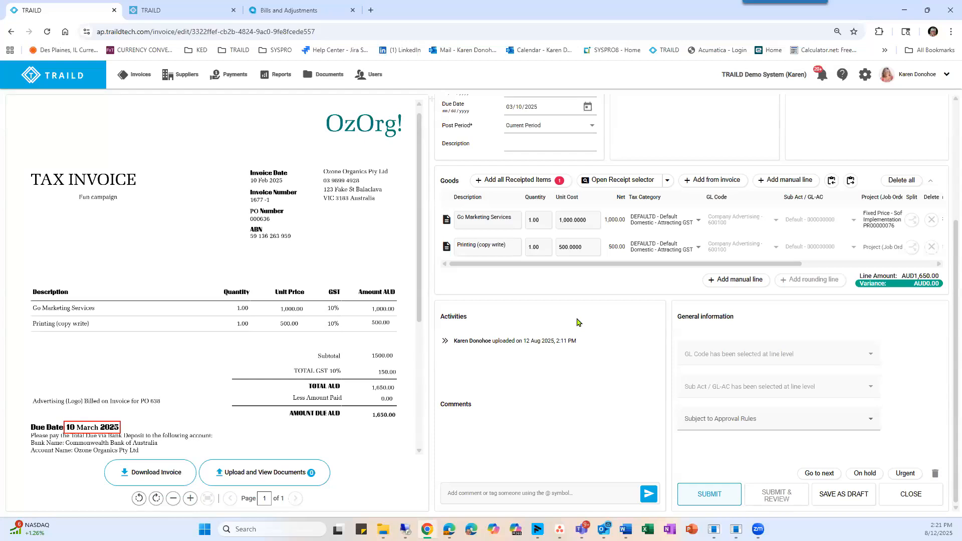
{"action": "left_click_drag", "start_coordinate": [455, 342], "coordinate": [492, 341]}
{"action": "left_click", "coordinate": [463, 491]}
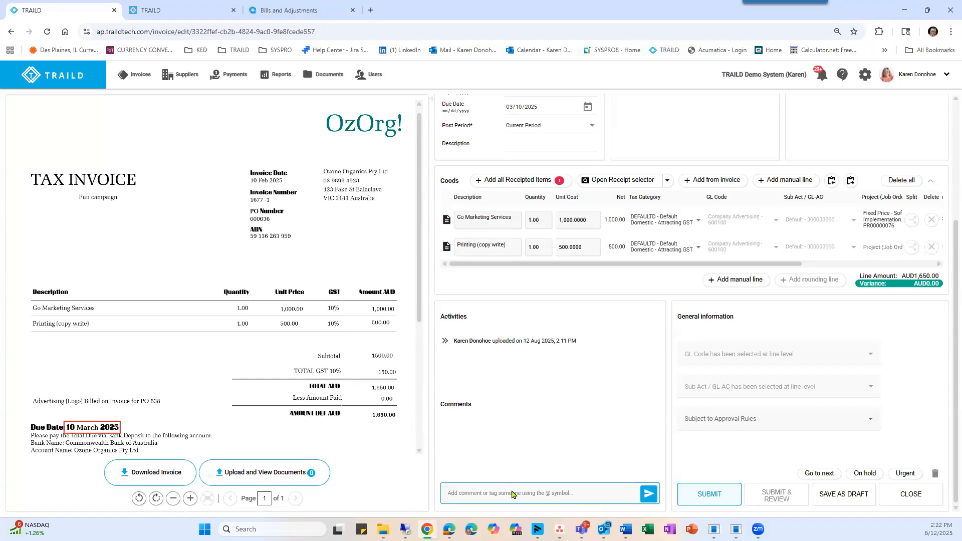
{"action": "type", "text": "@Arya"}
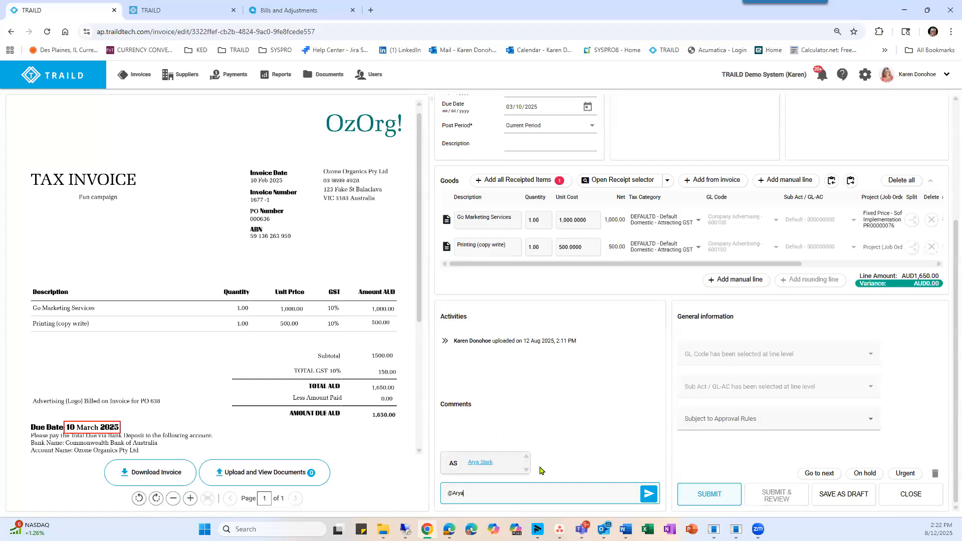
{"action": "left_click", "coordinate": [494, 464]}
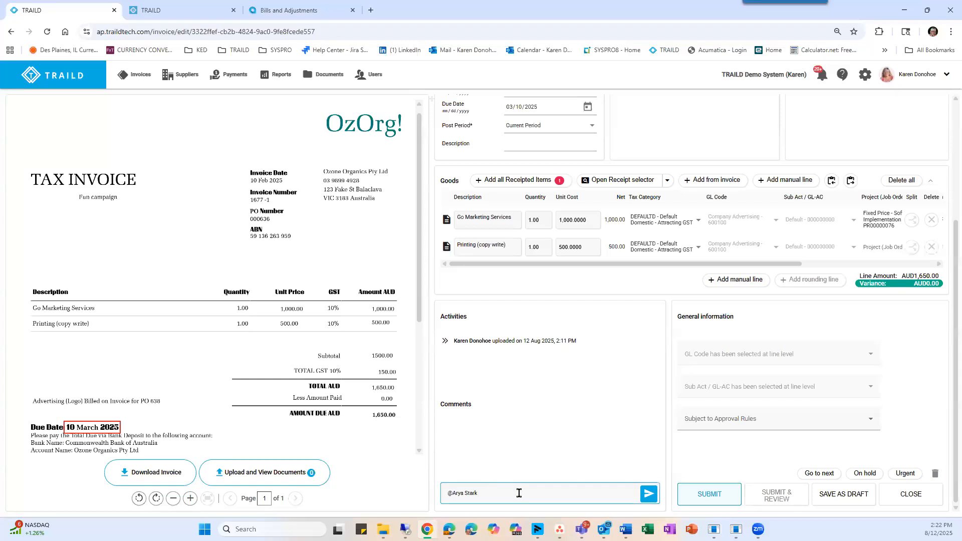
{"action": "type", "text": "- missing 1 line item"}
{"action": "left_click", "coordinate": [648, 495]}
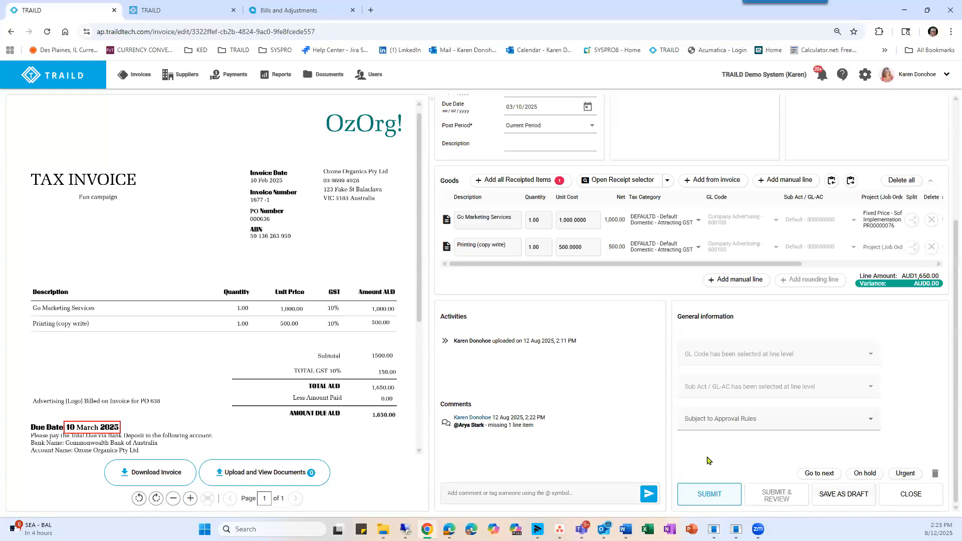
{"action": "left_click", "coordinate": [703, 499]}
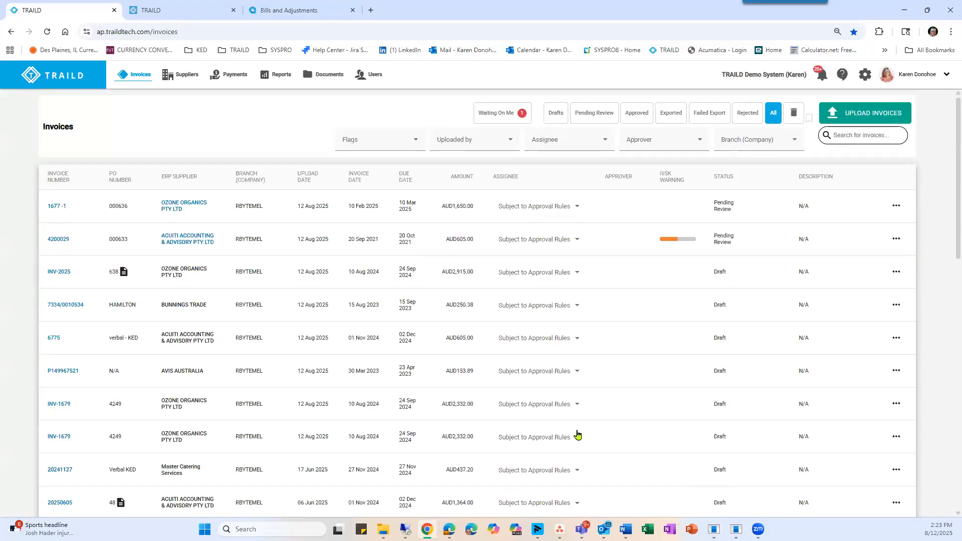
Open the Ozone Organics invoice INV-2025 and add all receipted items for PO 638 to its goods.
{"action": "left_click", "coordinate": [55, 273]}
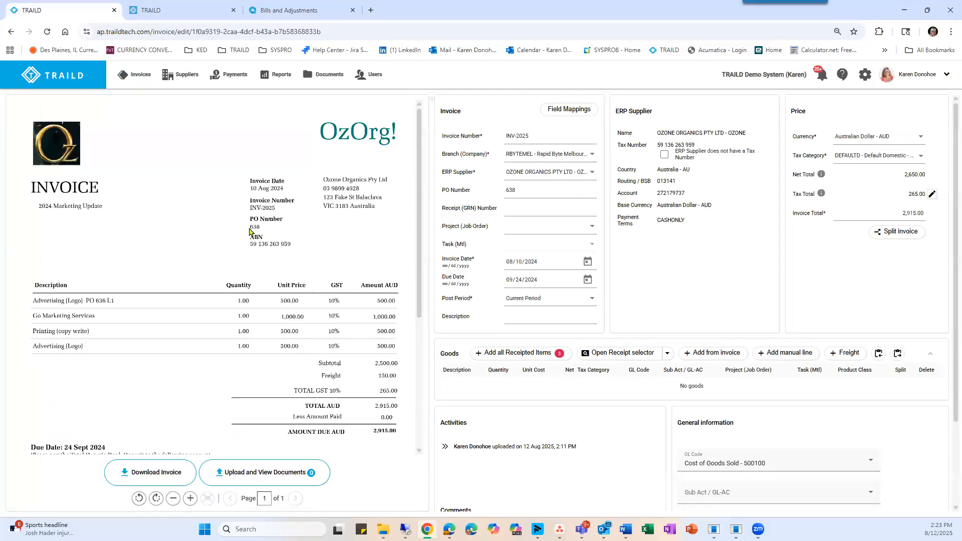
{"action": "scroll", "coordinate": [250, 231], "scroll_direction": "down", "scroll_amount": 1}
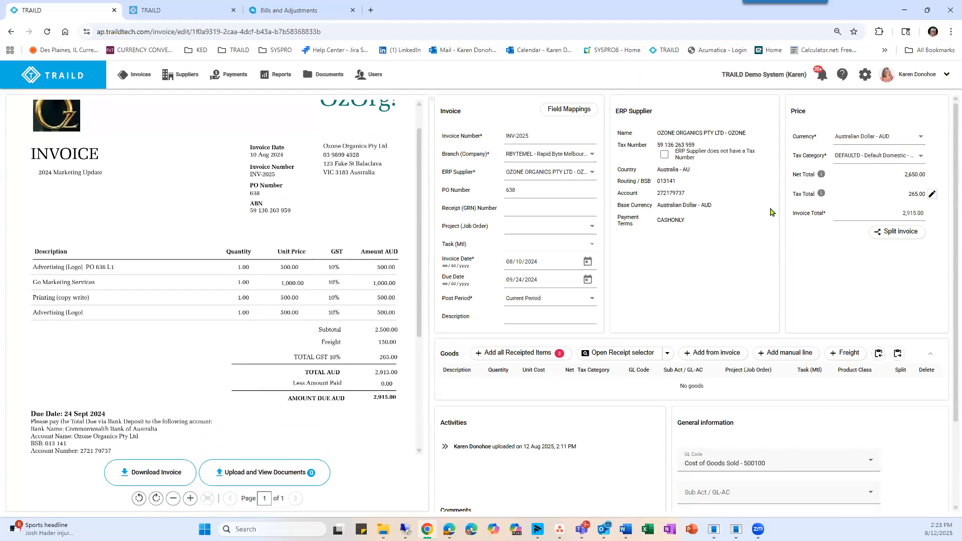
{"action": "left_click", "coordinate": [519, 353]}
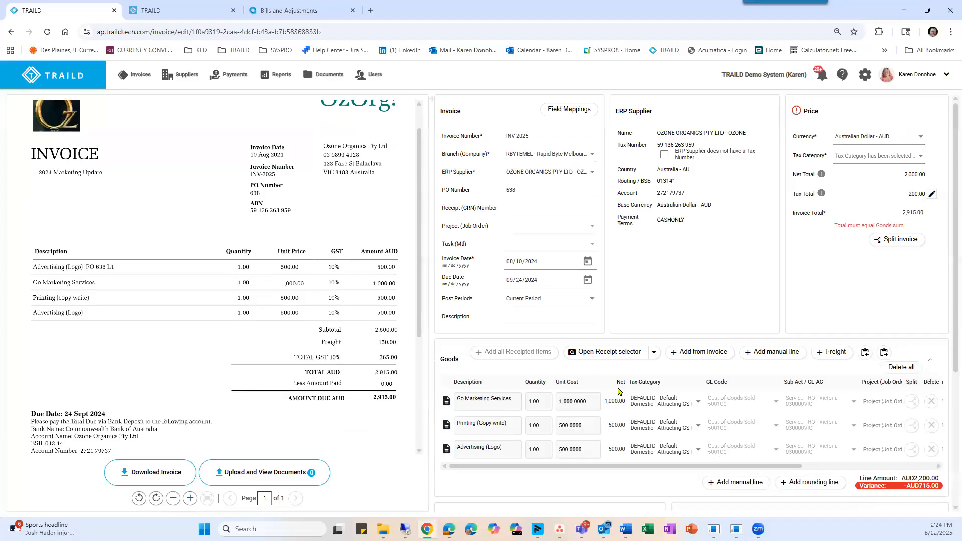
In the receipt selector, clear the PO 638 filter and add the Advertising (Logo) receipt, line 3 of PO 000636, to the goods.
{"action": "scroll", "coordinate": [618, 391], "scroll_direction": "down", "scroll_amount": 1}
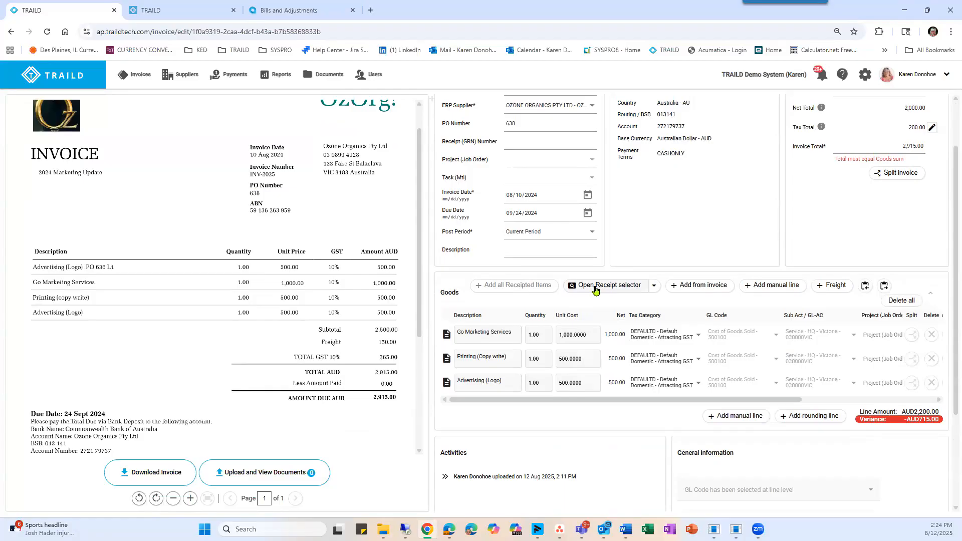
{"action": "left_click", "coordinate": [654, 287]}
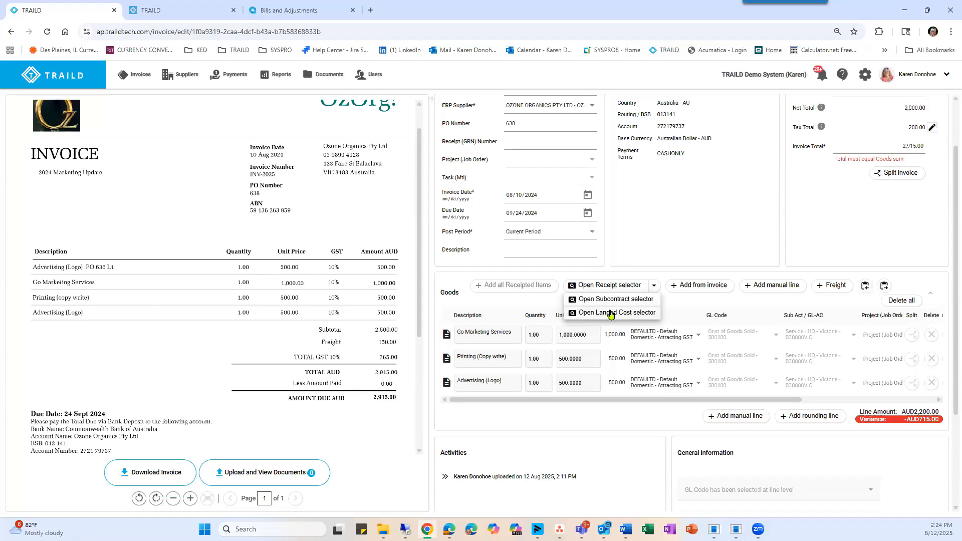
{"action": "left_click", "coordinate": [598, 287]}
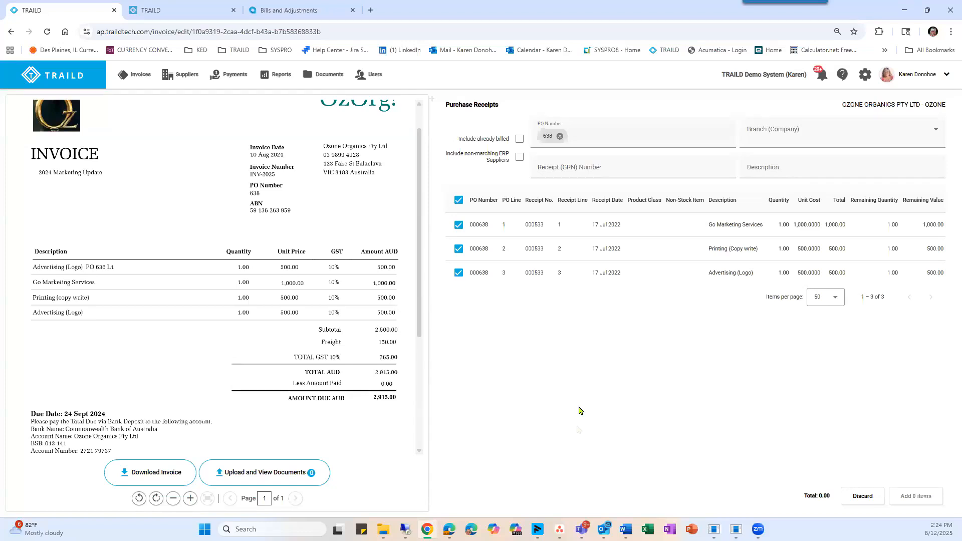
{"action": "left_click", "coordinate": [559, 137]}
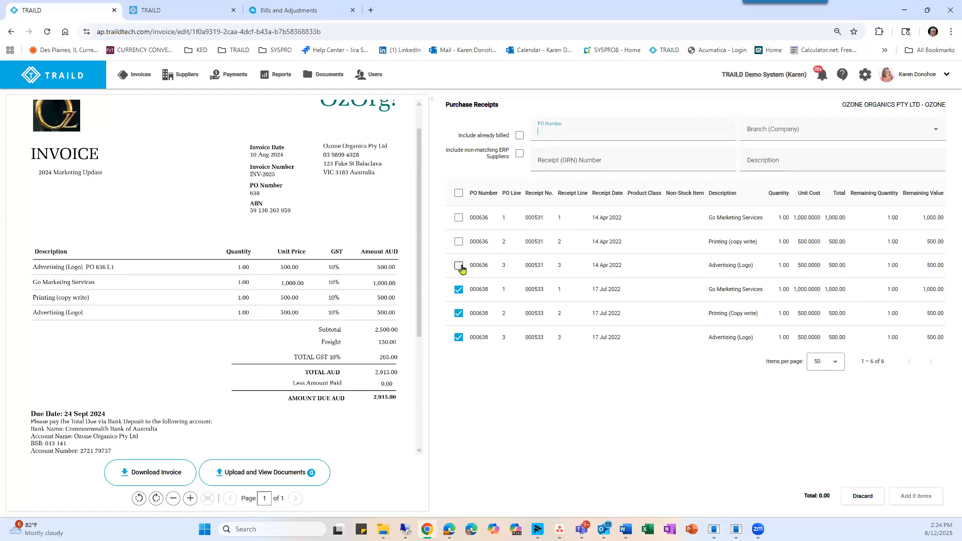
{"action": "left_click_drag", "start_coordinate": [97, 267], "coordinate": [107, 268]}
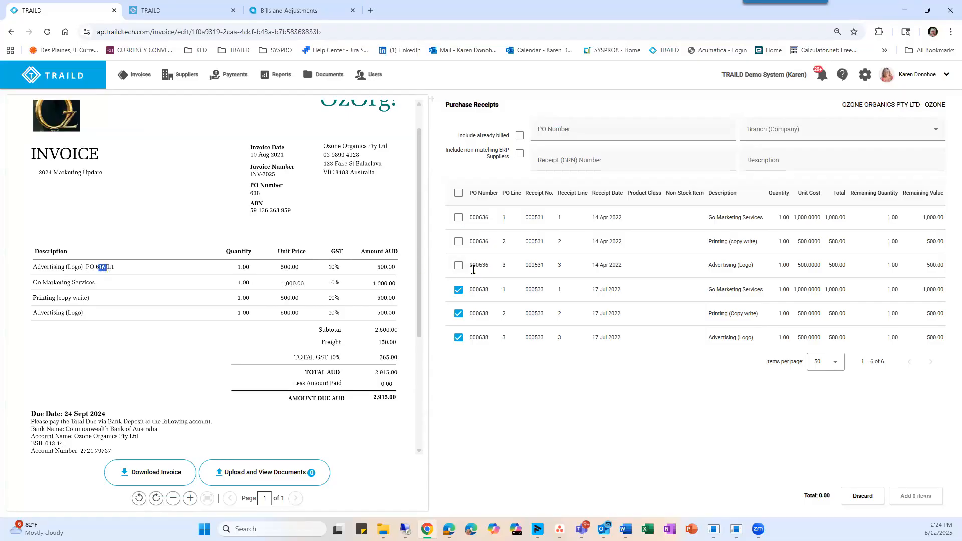
{"action": "left_click", "coordinate": [459, 265]}
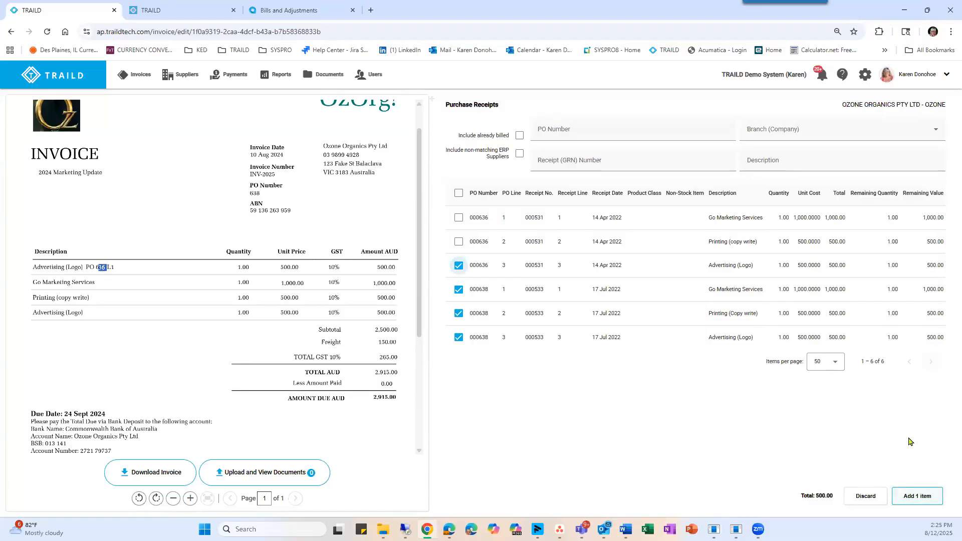
{"action": "left_click", "coordinate": [916, 496]}
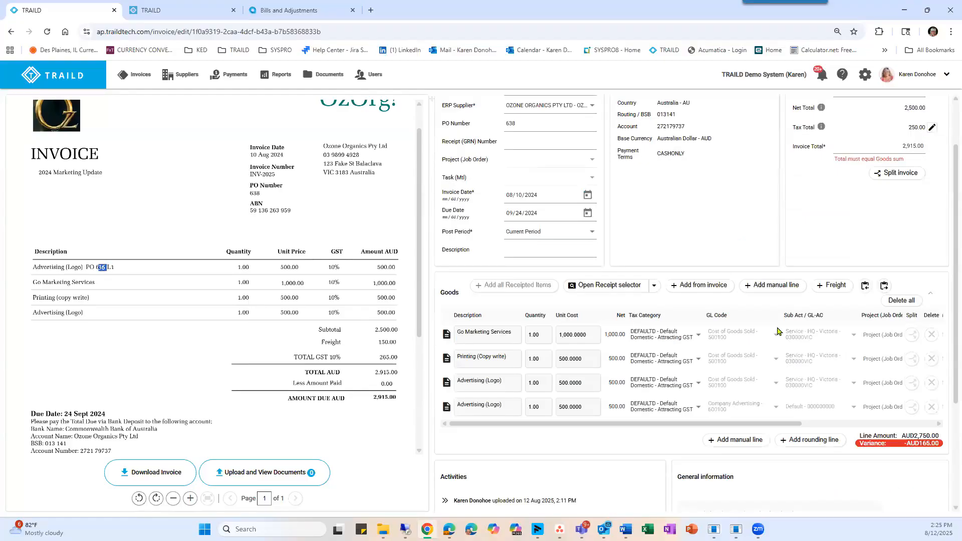
Add the 150.00 freight charge to the goods and set its GL code to Freight - 630000.
{"action": "scroll", "coordinate": [910, 396], "scroll_direction": "down", "scroll_amount": 1}
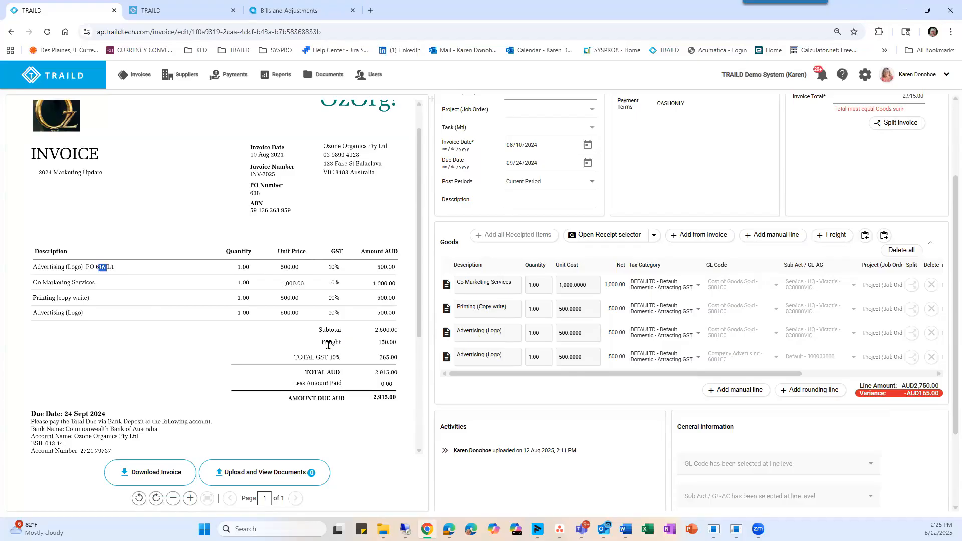
{"action": "left_click", "coordinate": [830, 239]}
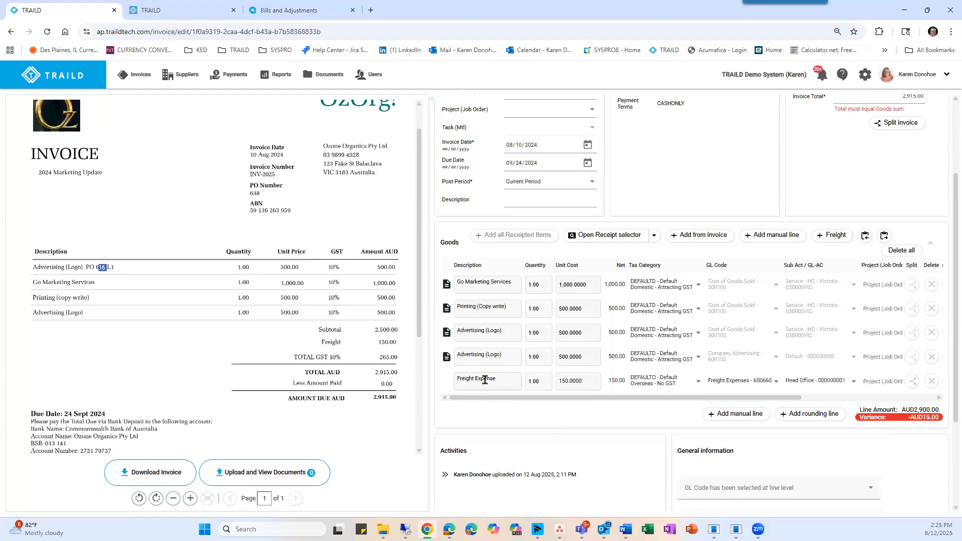
{"action": "left_click", "coordinate": [568, 381]}
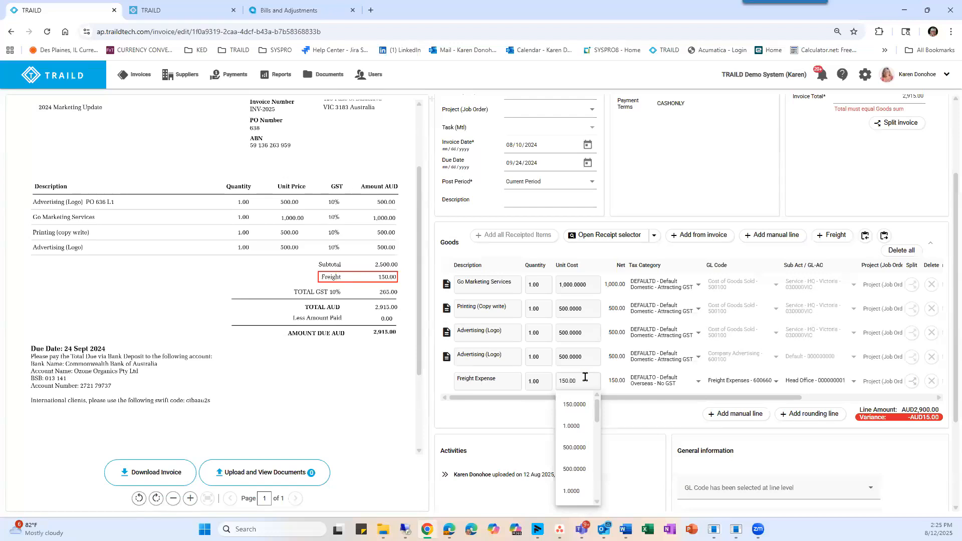
{"action": "left_click", "coordinate": [643, 396]}
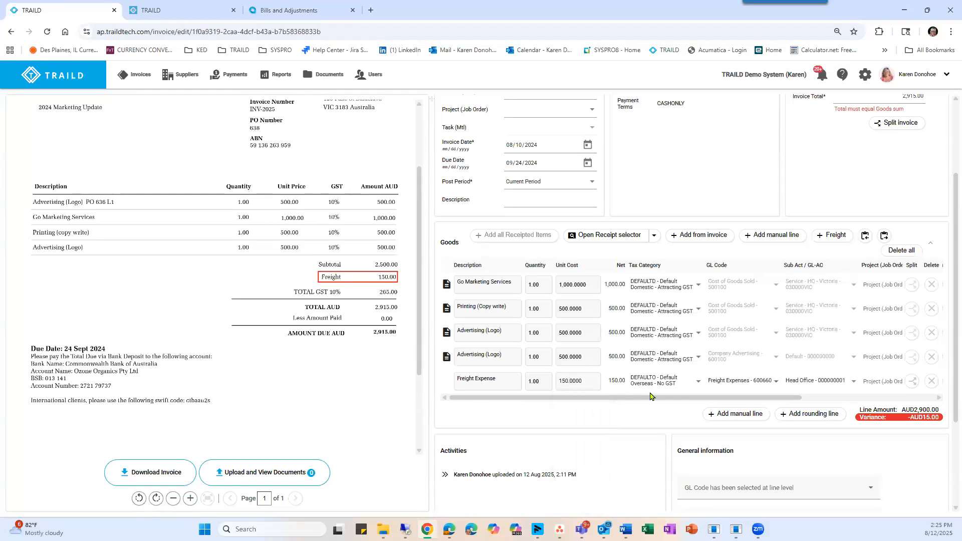
{"action": "left_click", "coordinate": [776, 383]}
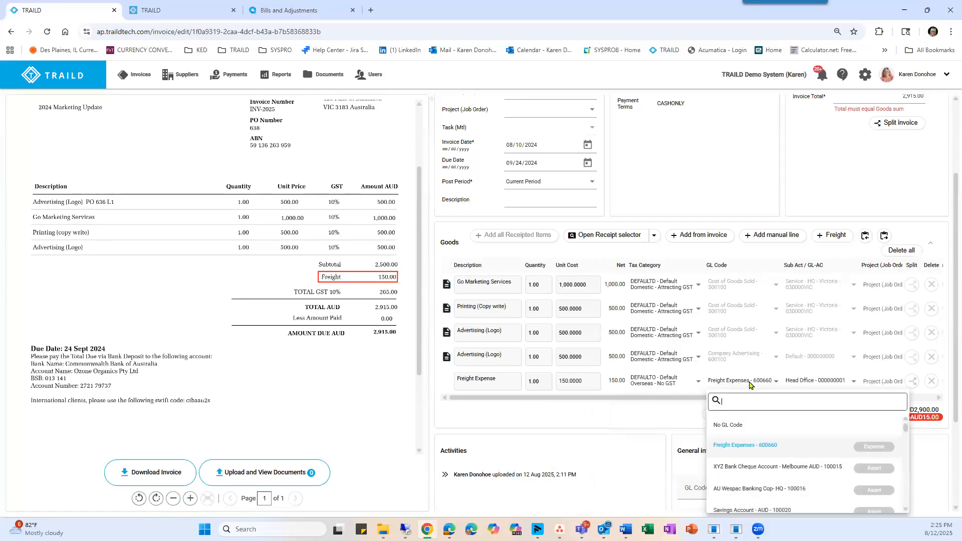
{"action": "type", "text": "Freigh"}
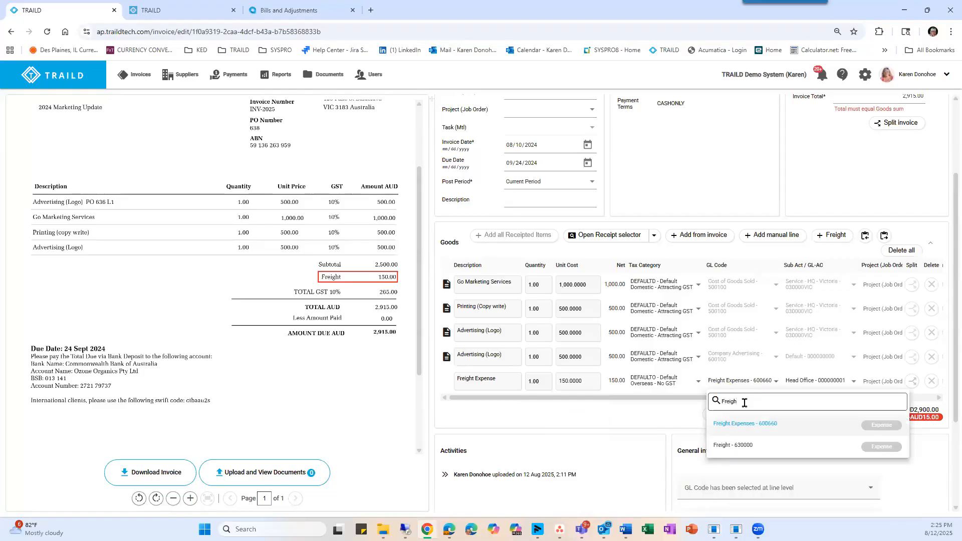
{"action": "left_click", "coordinate": [725, 445]}
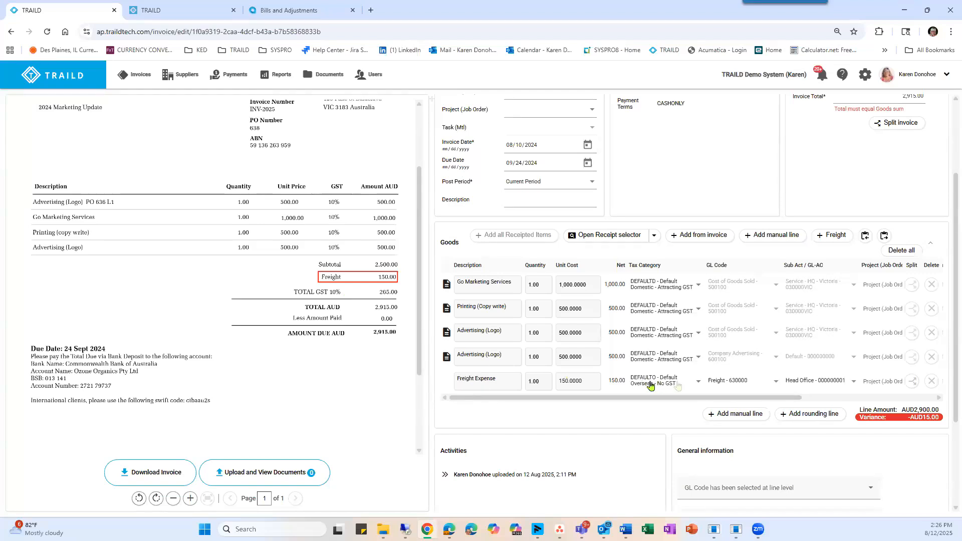
Set the Freight Expense line's tax category to DEFAULTD - Default Domestic - Attracting GST.
{"action": "left_click", "coordinate": [698, 385]}
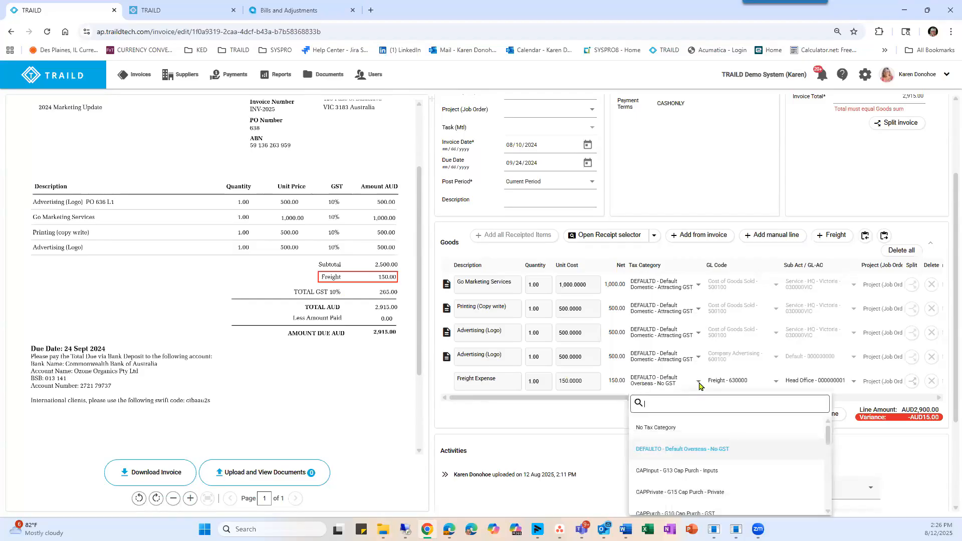
{"action": "scroll", "coordinate": [702, 430], "scroll_direction": "down", "scroll_amount": 3}
{"action": "scroll", "coordinate": [702, 430], "scroll_direction": "down", "scroll_amount": 1}
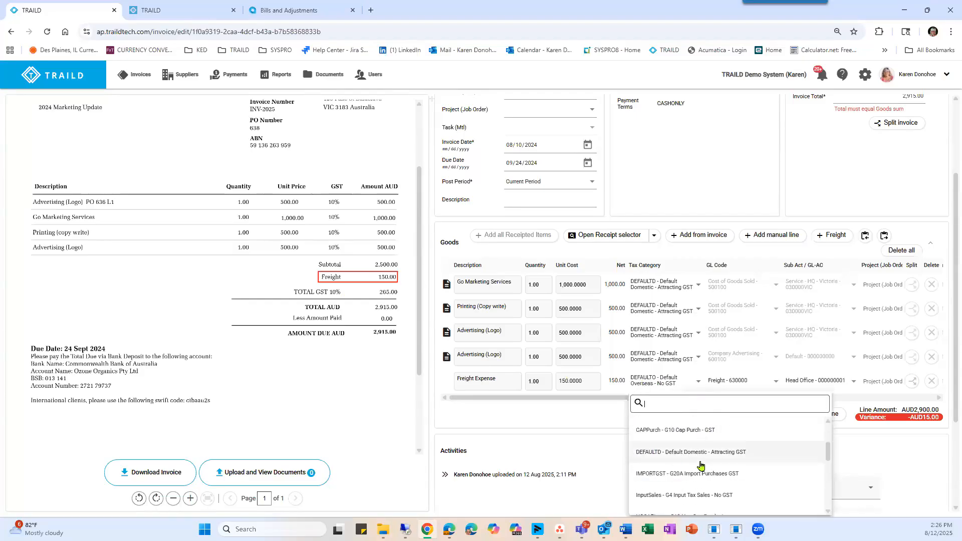
{"action": "left_click", "coordinate": [666, 453]}
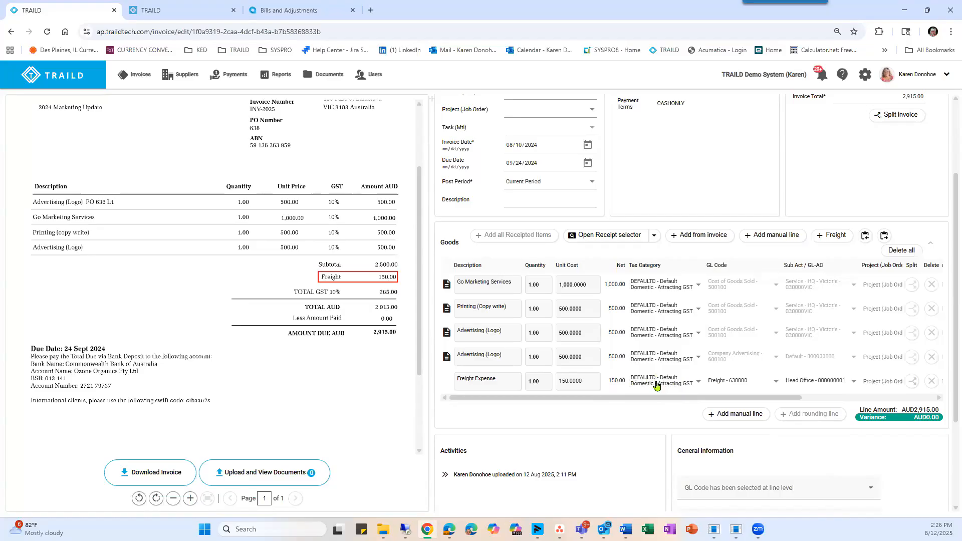
Change the Freight Expense line's tax category to InputSales - G4 Input Tax Sales - No GST.
{"action": "left_click", "coordinate": [699, 383]}
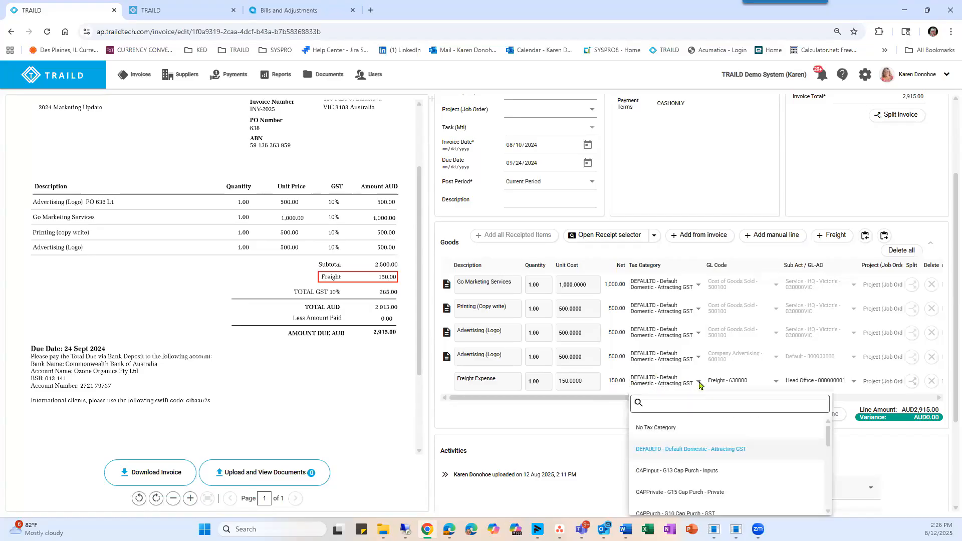
{"action": "scroll", "coordinate": [666, 476], "scroll_direction": "down", "scroll_amount": 3}
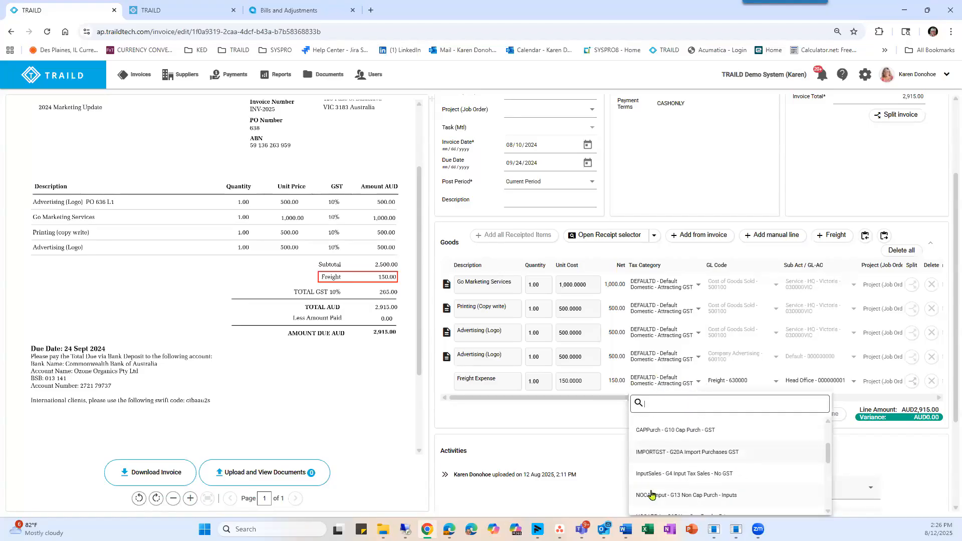
{"action": "left_click", "coordinate": [672, 474]}
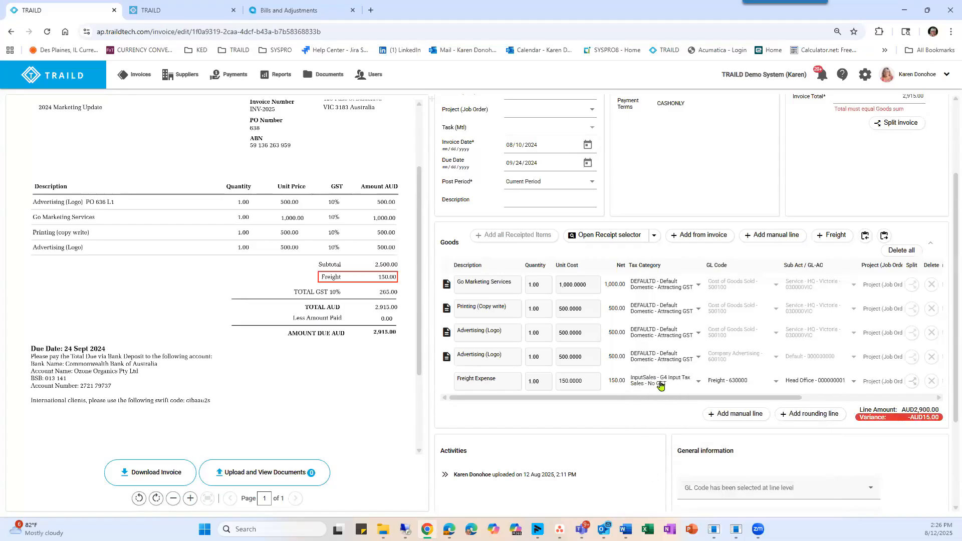
Add a rounding line to the goods, describe it as FRT GST and set its GL code to GST Paid - 200700.
{"action": "left_click", "coordinate": [732, 414]}
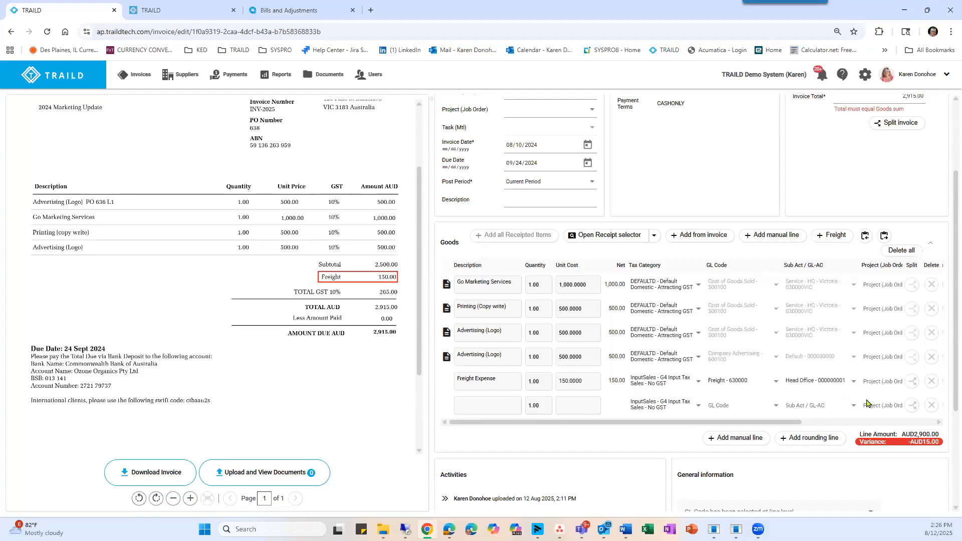
{"action": "left_click", "coordinate": [931, 405]}
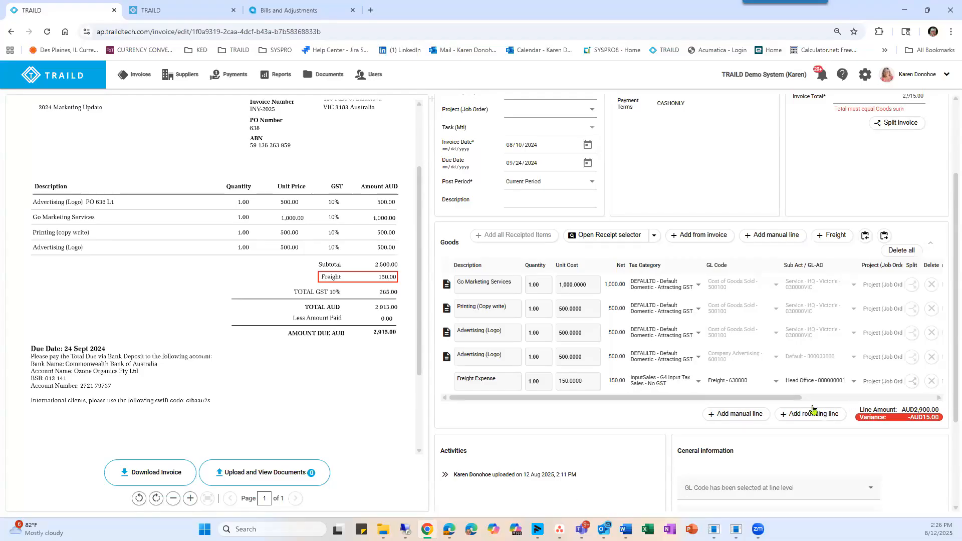
{"action": "left_click", "coordinate": [785, 423]}
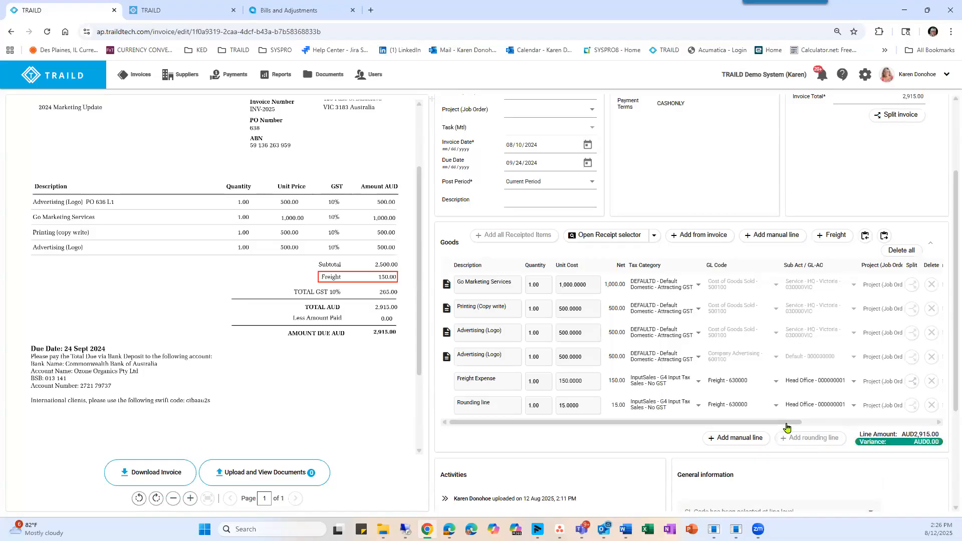
{"action": "left_click_drag", "start_coordinate": [501, 403], "coordinate": [439, 406]}
{"action": "type", "text": "FRT GST"}
{"action": "left_click", "coordinate": [775, 406]}
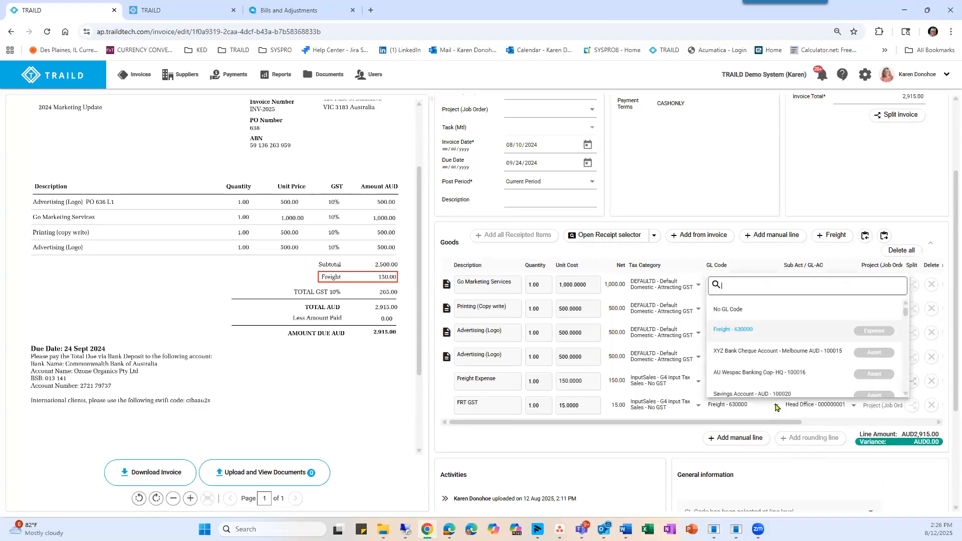
{"action": "left_click", "coordinate": [743, 282]}
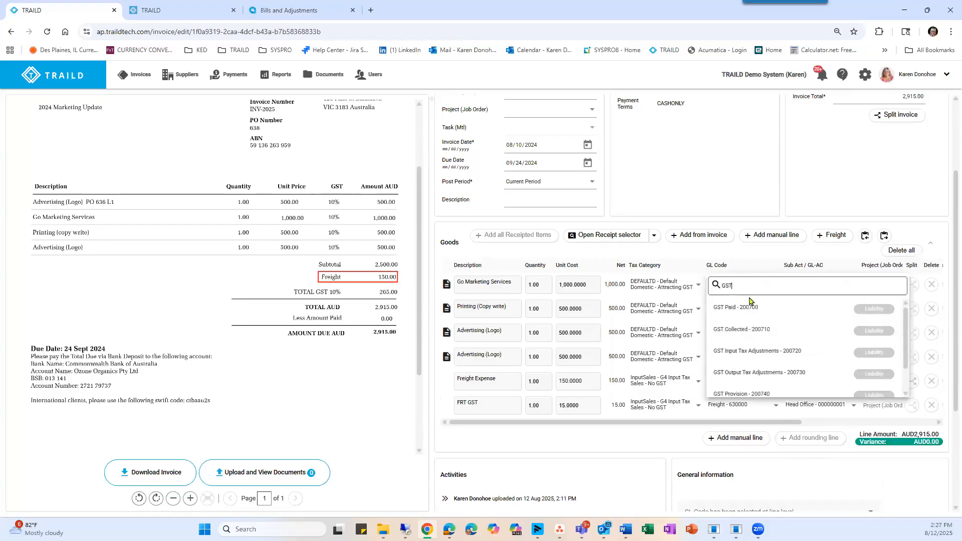
{"action": "left_click", "coordinate": [731, 310]}
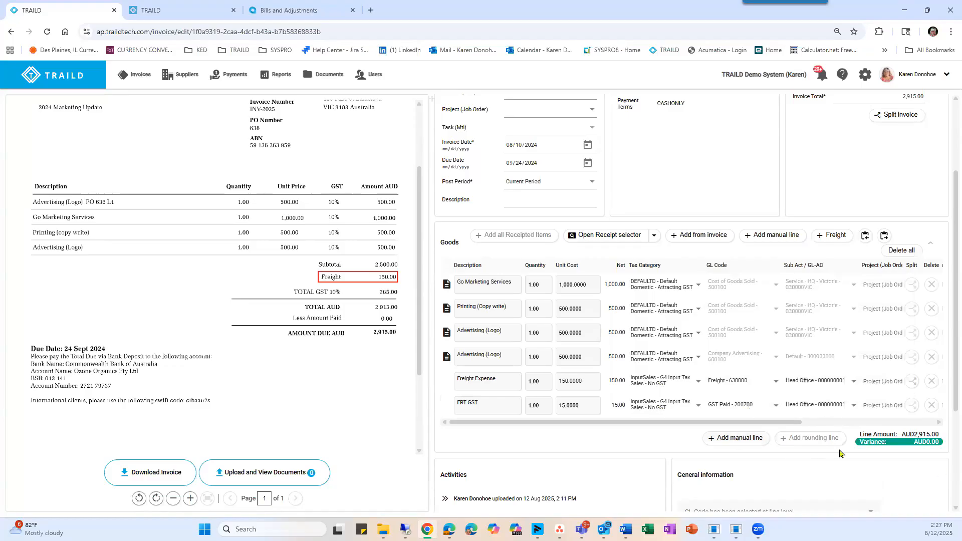
Post a comment tagging a colleague with "- missing line found! 636 GST + Frt" and submit the invoice.
{"action": "scroll", "coordinate": [906, 432], "scroll_direction": "down", "scroll_amount": 1}
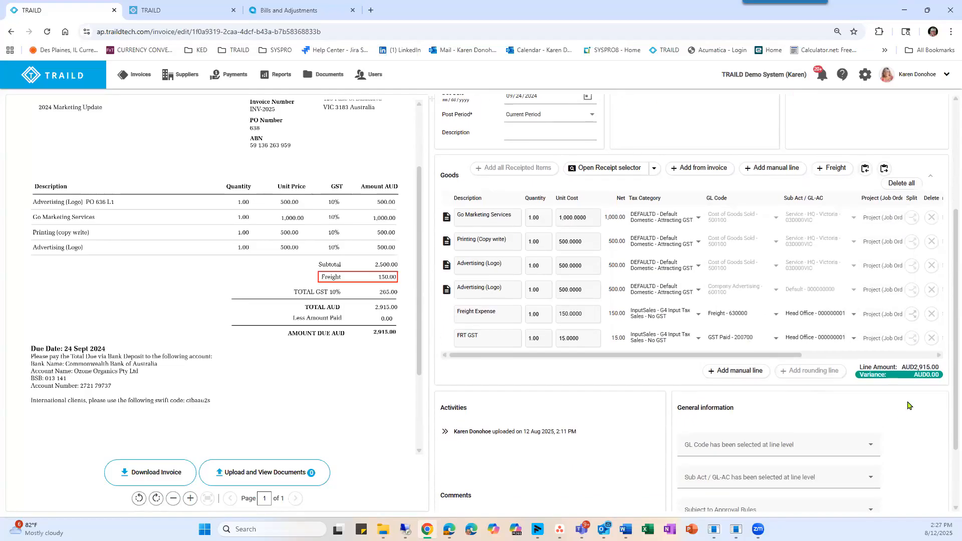
{"action": "scroll", "coordinate": [908, 405], "scroll_direction": "down", "scroll_amount": 1}
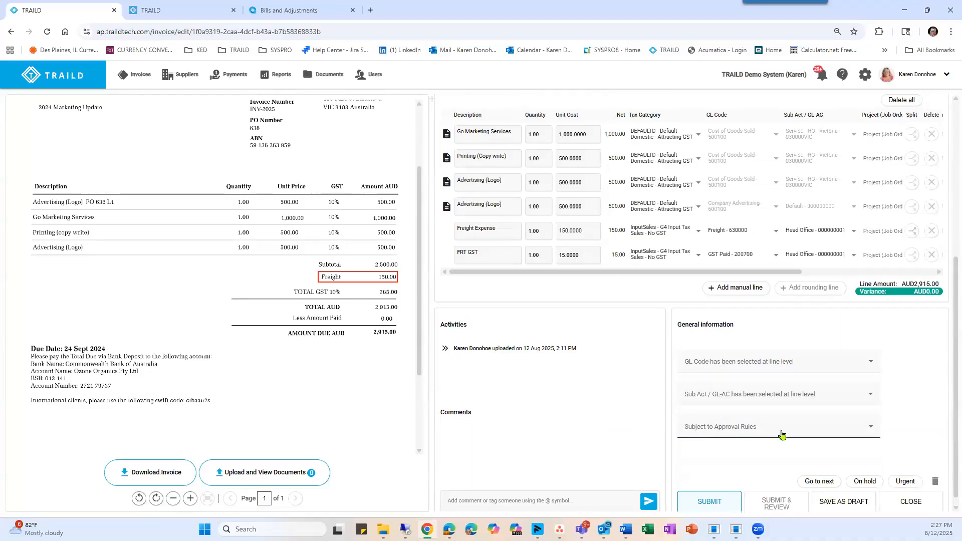
{"action": "scroll", "coordinate": [741, 428], "scroll_direction": "down", "scroll_amount": 1}
{"action": "left_click", "coordinate": [456, 494]}
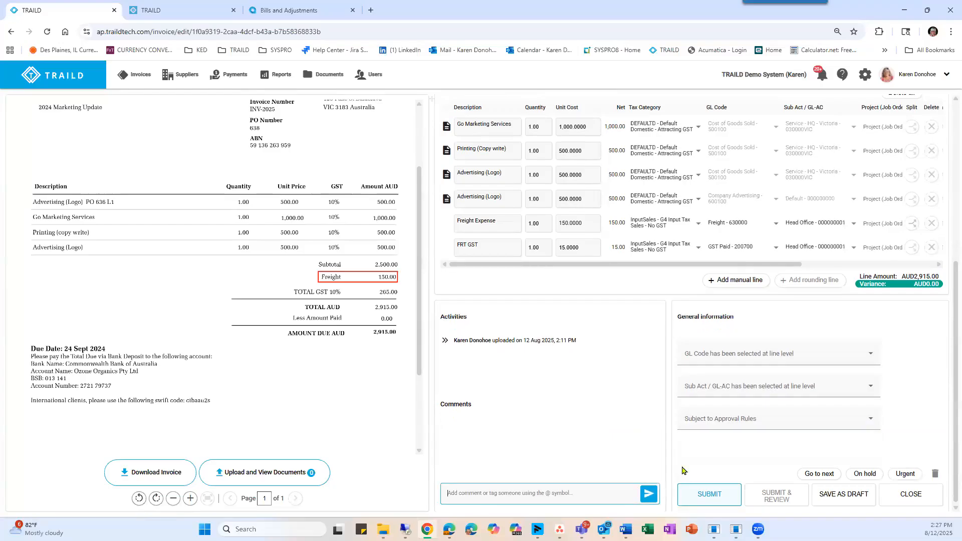
{"action": "type", "text": "@Arya"}
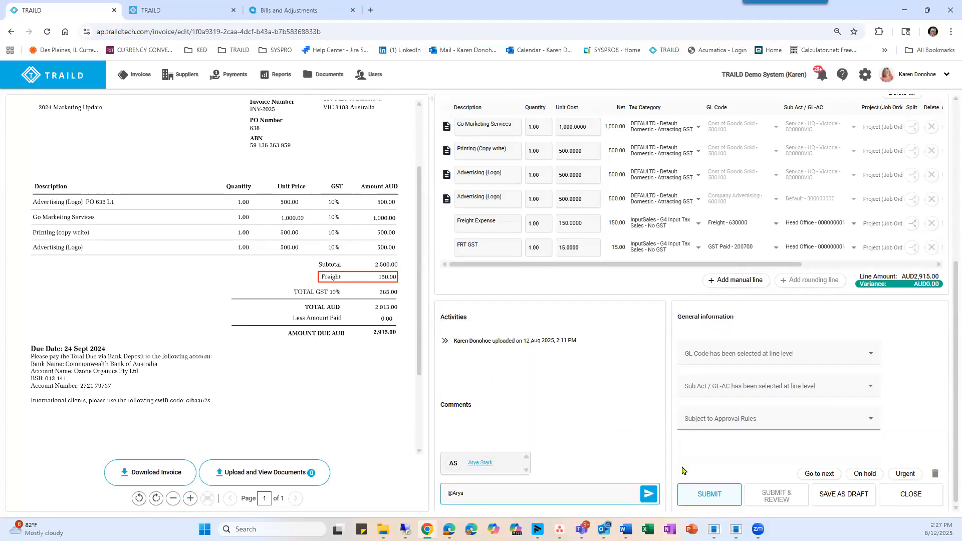
{"action": "key", "text": "Return"}
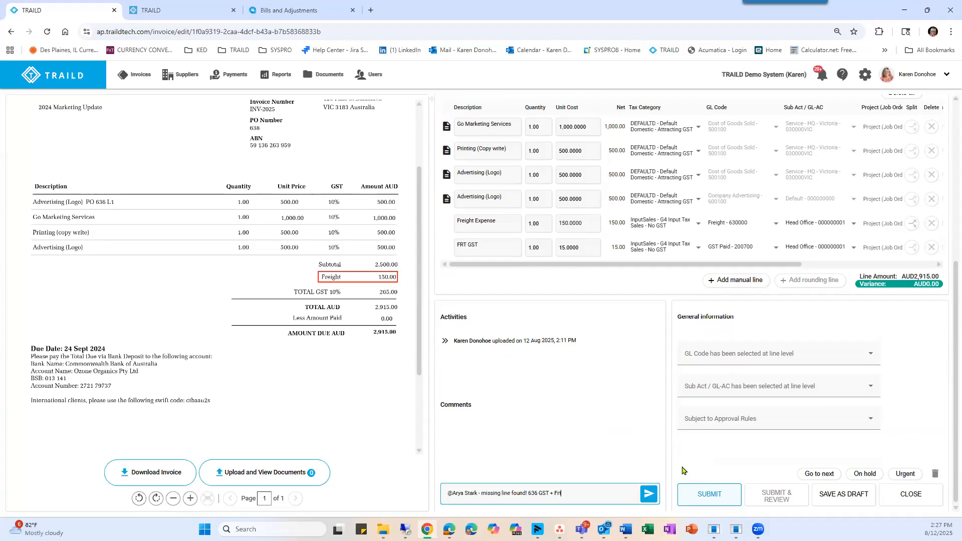
{"action": "left_click", "coordinate": [649, 495]}
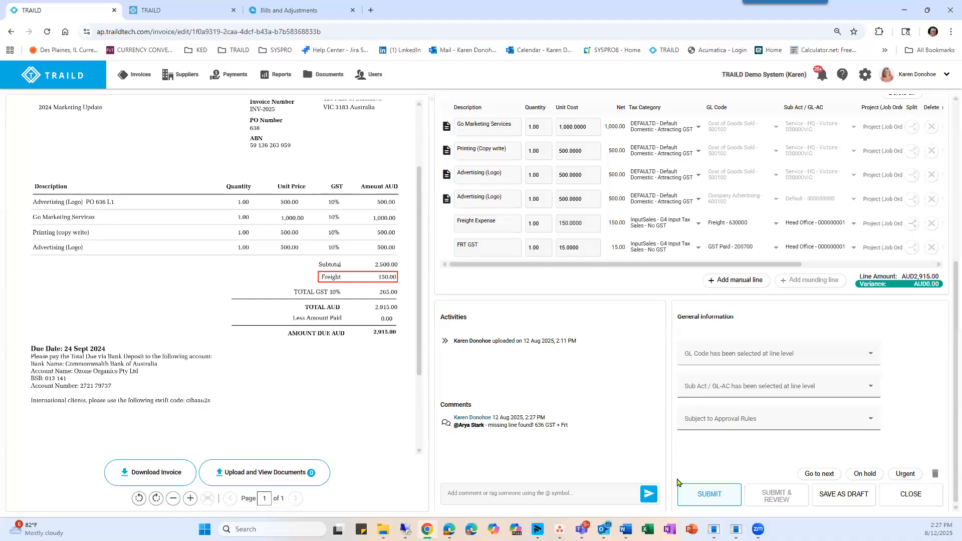
{"action": "left_click", "coordinate": [713, 501]}
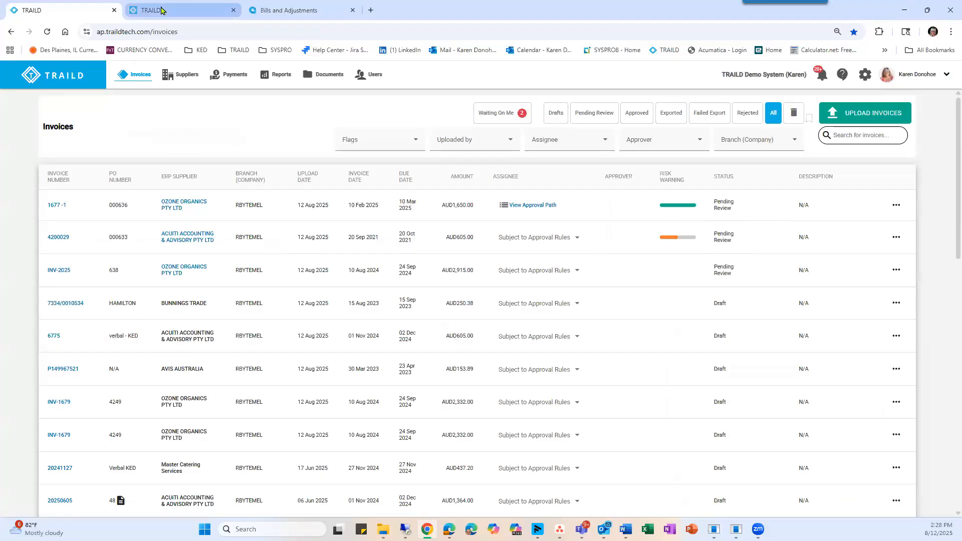
Open the Suppliers list in a separate browser tab and switch to it.
{"action": "right_click", "coordinate": [176, 76]}
{"action": "left_click", "coordinate": [200, 86]}
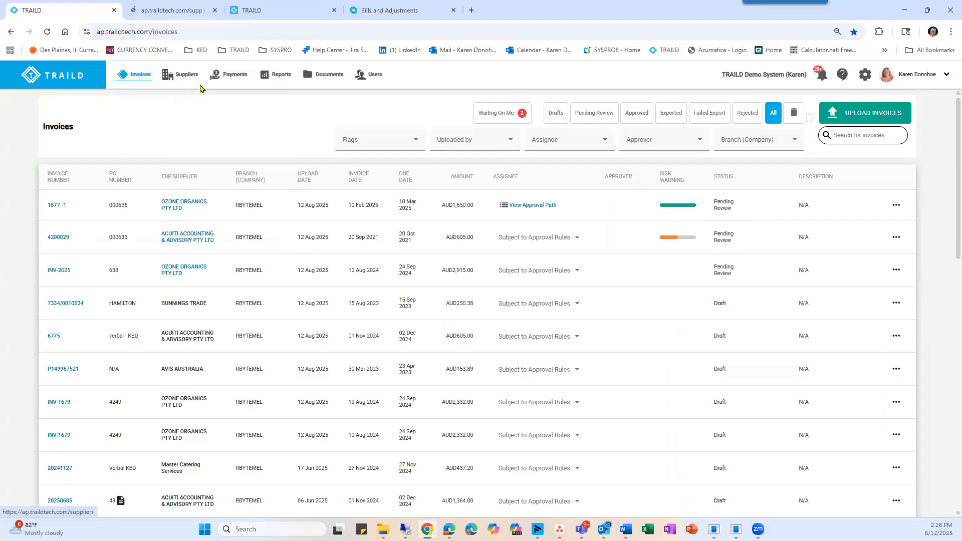
{"action": "left_click", "coordinate": [157, 10]}
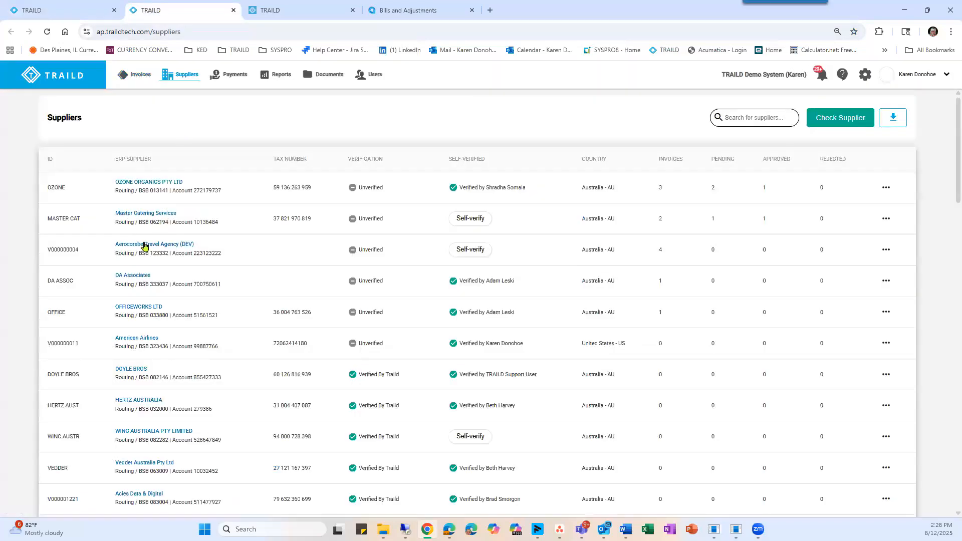
Search the suppliers for "Acu" and view the ERP supplier configuration of ACUITI ACCOUNTING & ADVISORY PTY LTD.
{"action": "left_click", "coordinate": [742, 118]}
{"action": "type", "text": "Acu"}
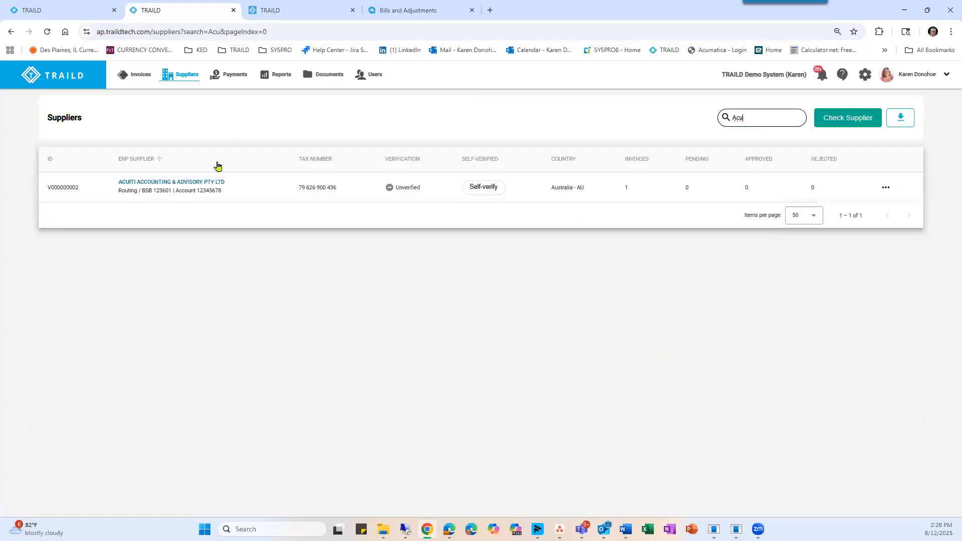
{"action": "left_click", "coordinate": [188, 183]}
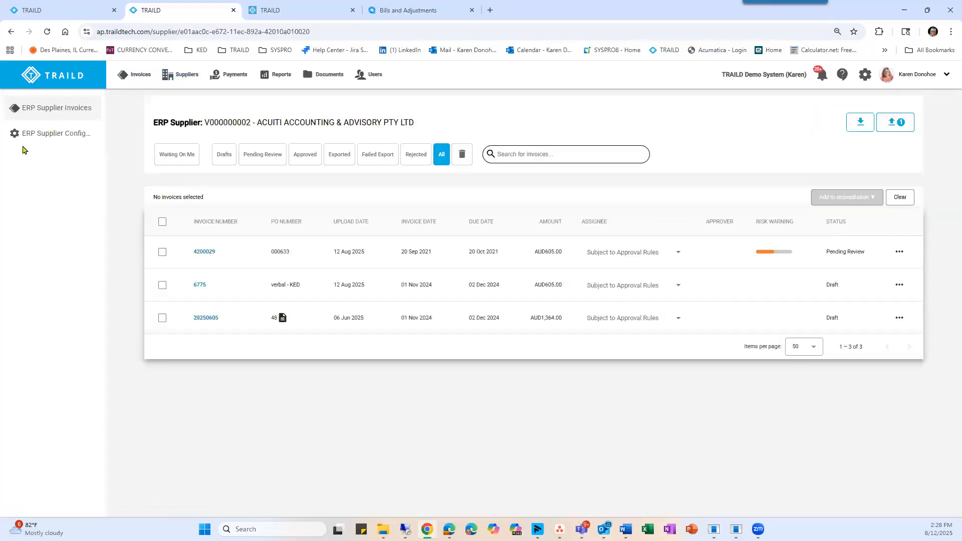
{"action": "left_click", "coordinate": [33, 137]}
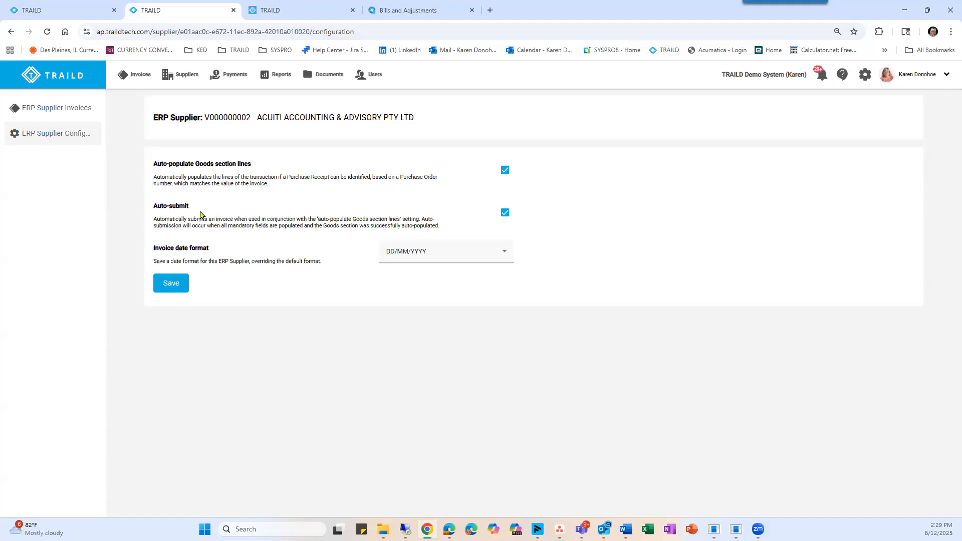
Return to the invoices browser tab and review auto-submitted ACUITI invoice 4200029, including its risk, goods line, activities and general information.
{"action": "left_click", "coordinate": [45, 10]}
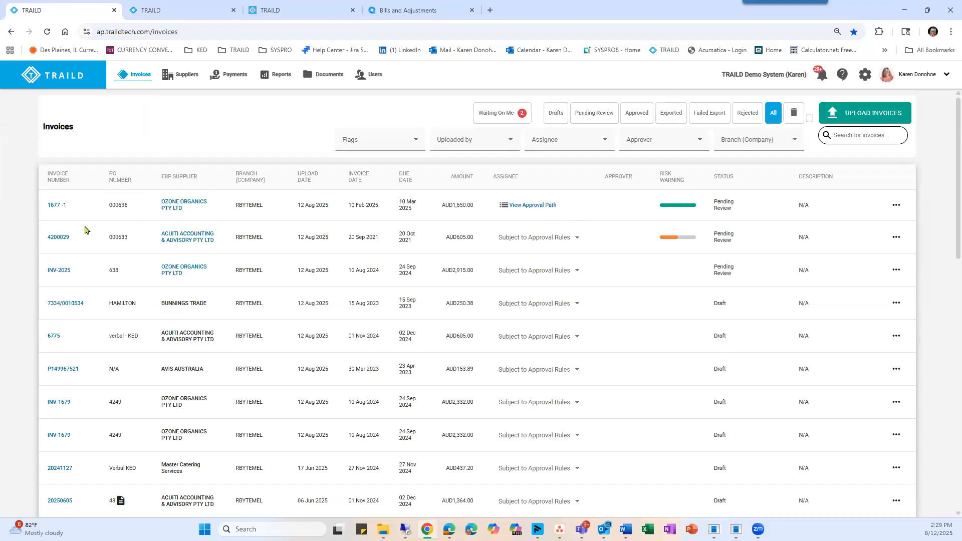
{"action": "left_click", "coordinate": [57, 237]}
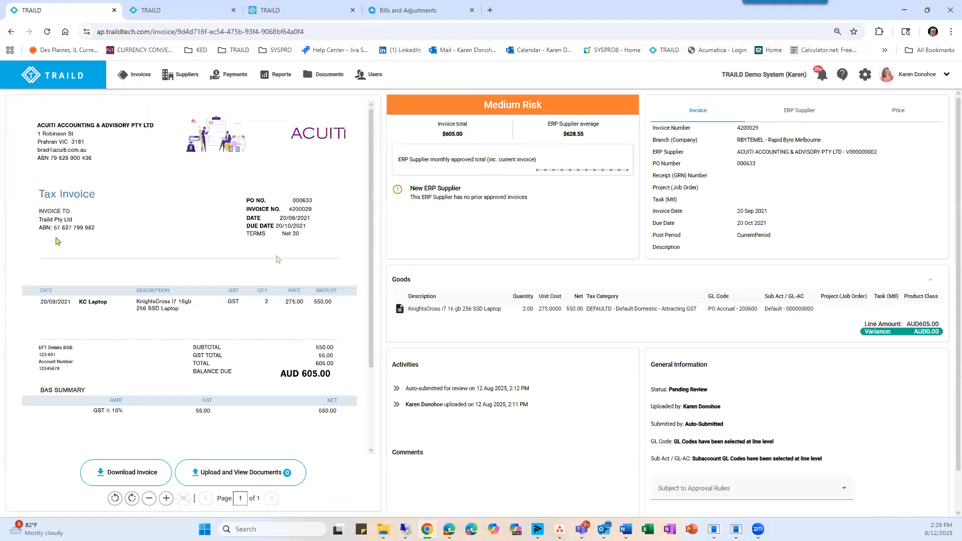
{"action": "scroll", "coordinate": [426, 373], "scroll_direction": "down", "scroll_amount": 1}
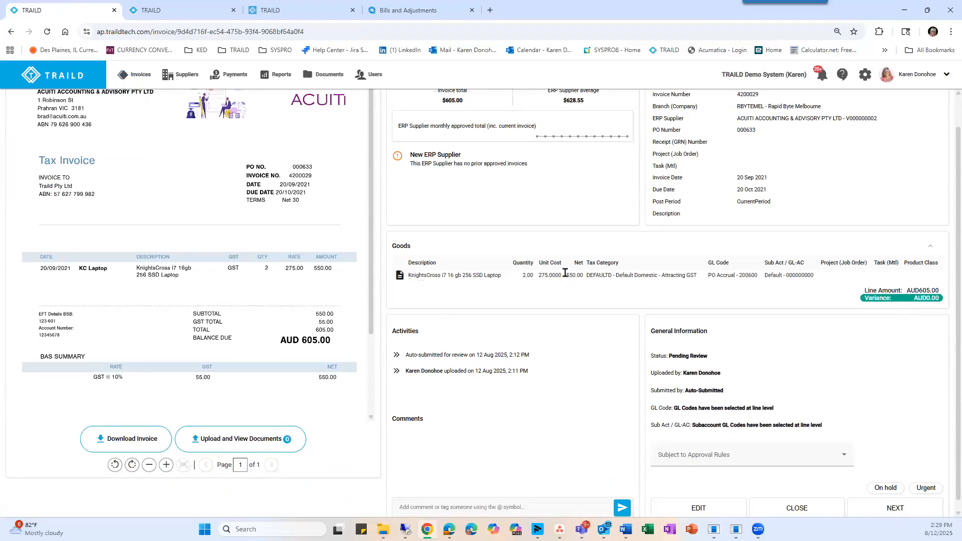
{"action": "scroll", "coordinate": [565, 272], "scroll_direction": "up", "scroll_amount": 2}
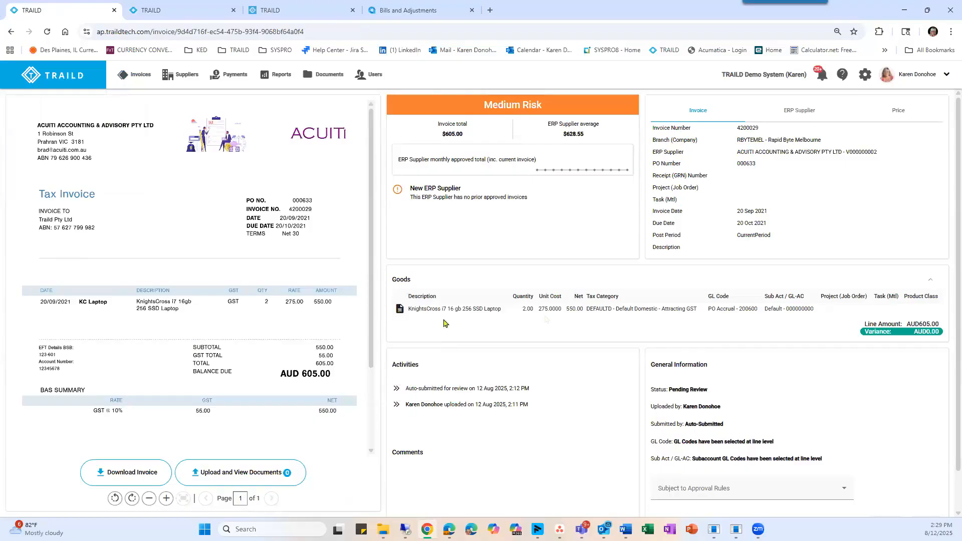
{"action": "mouse_move", "coordinate": [399, 310]}
{"action": "scroll", "coordinate": [439, 360], "scroll_direction": "down", "scroll_amount": 1}
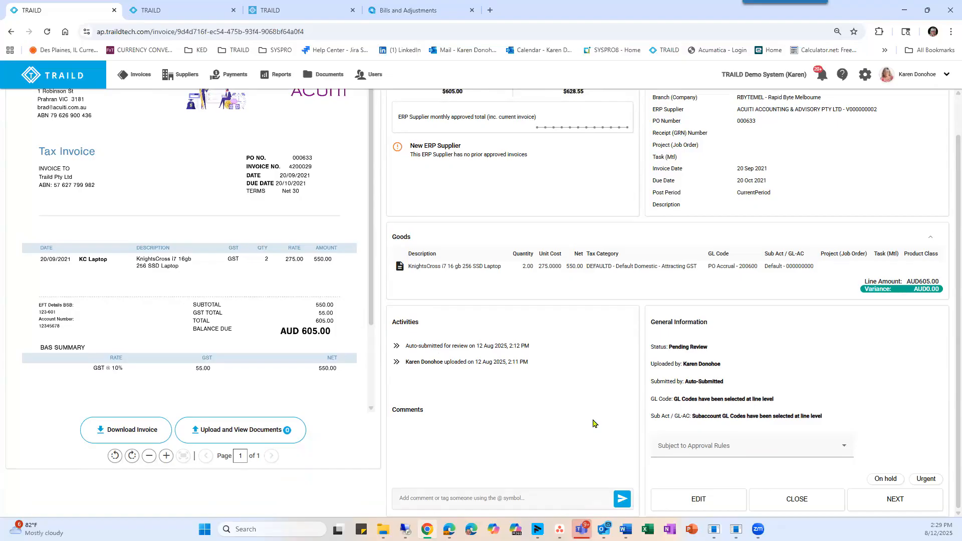
{"action": "scroll", "coordinate": [593, 423], "scroll_direction": "up", "scroll_amount": 1}
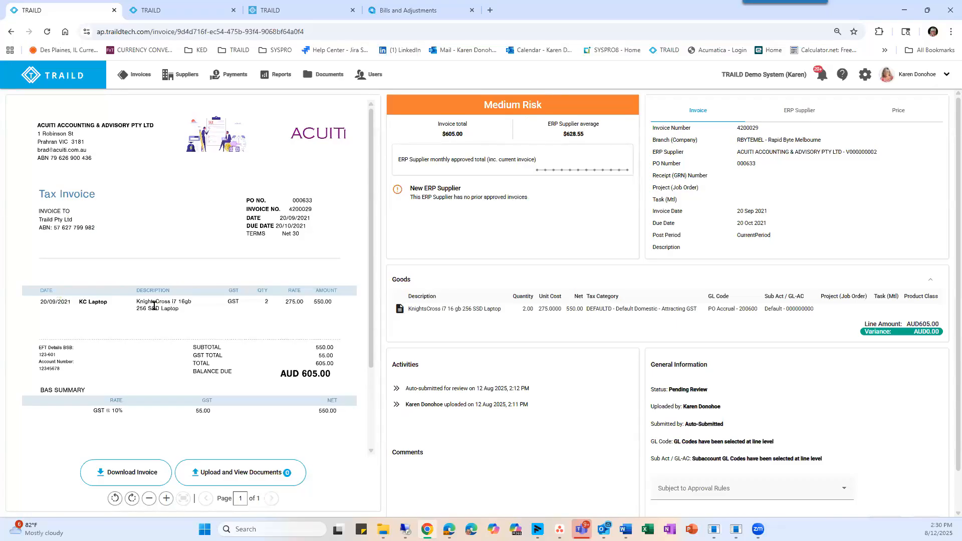
{"action": "scroll", "coordinate": [453, 220], "scroll_direction": "down", "scroll_amount": 1}
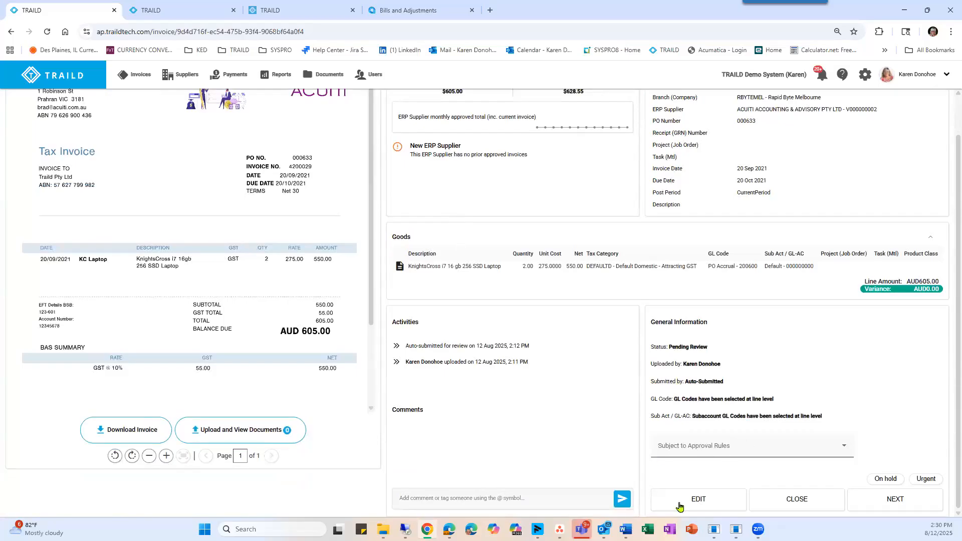
Open ACUITI draft invoice 6775 from the invoice list and add its goods line from the invoice document.
{"action": "left_click", "coordinate": [139, 77]}
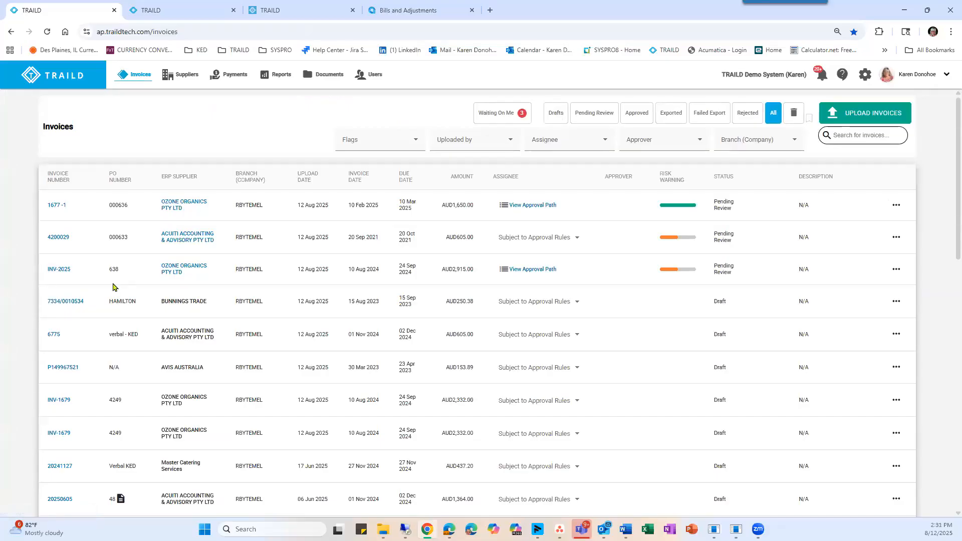
{"action": "scroll", "coordinate": [99, 297], "scroll_direction": "down", "scroll_amount": 1}
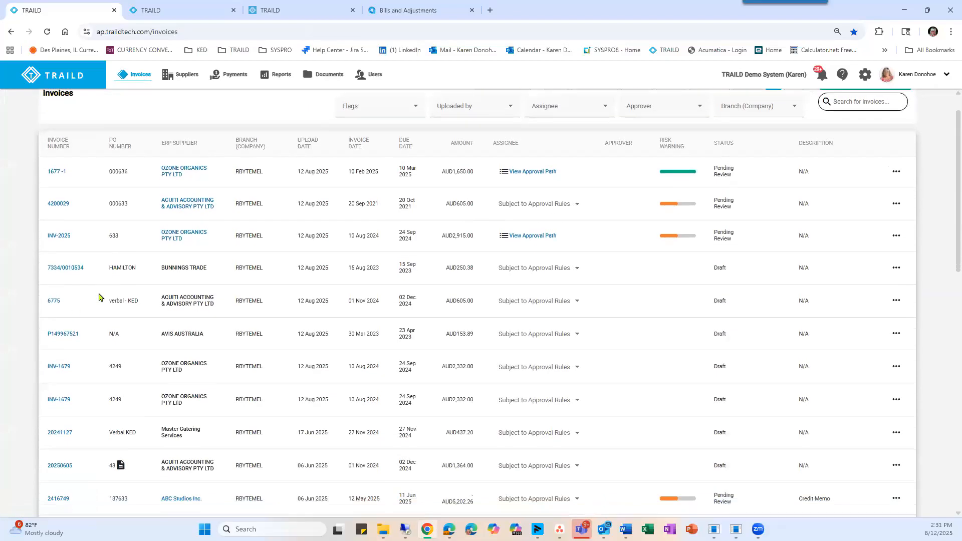
{"action": "left_click", "coordinate": [50, 301]}
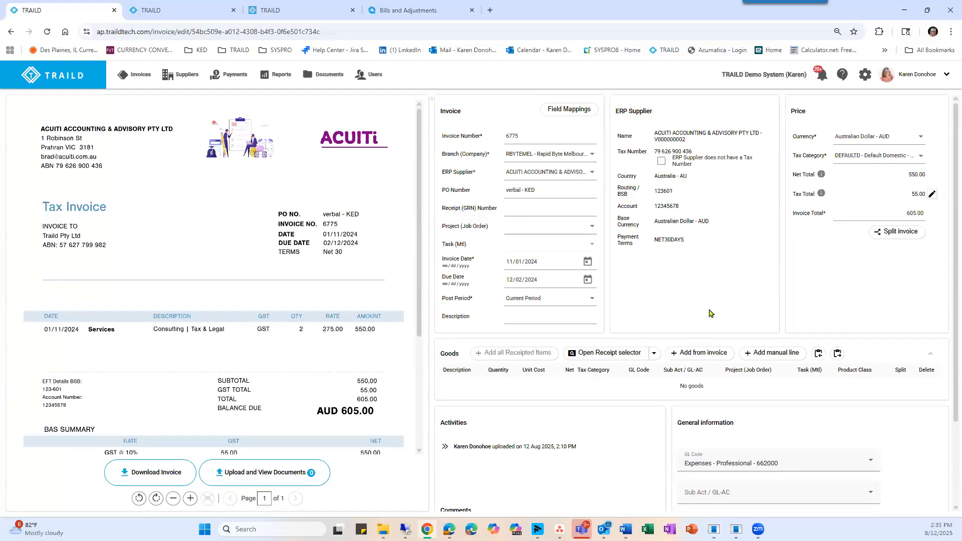
{"action": "scroll", "coordinate": [709, 313], "scroll_direction": "down", "scroll_amount": 1}
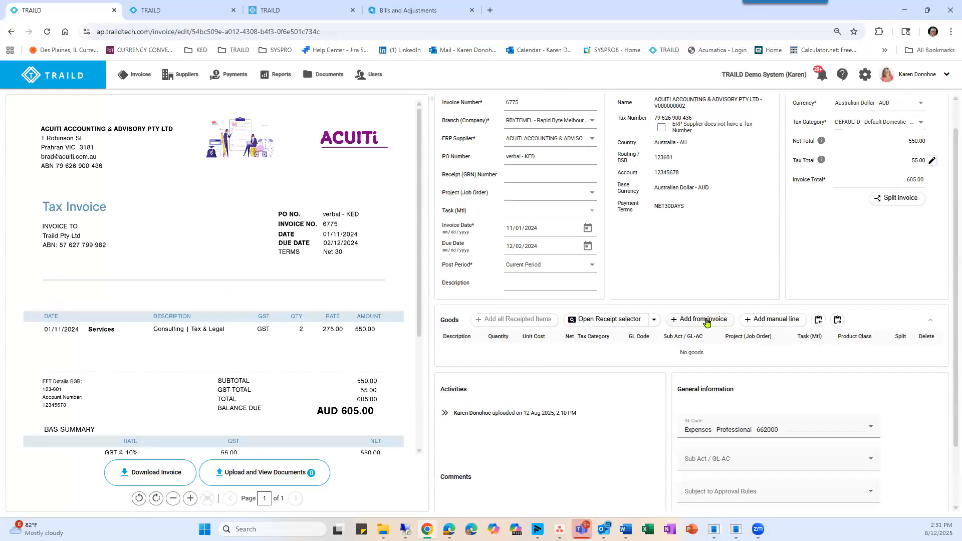
{"action": "left_click", "coordinate": [706, 322]}
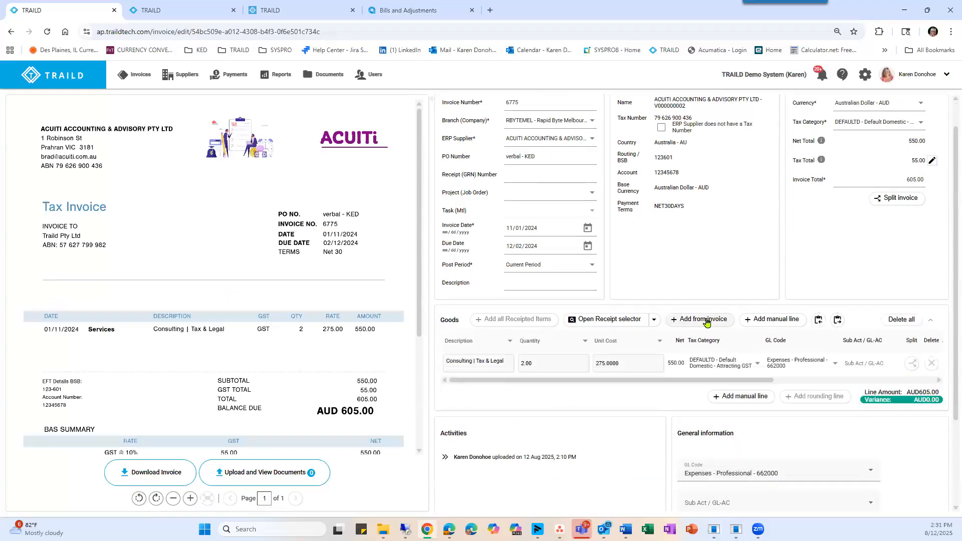
Check the goods line's description, quantity and unit cost against the invoice document and view the Description column's mapping options.
{"action": "left_click", "coordinate": [471, 357]}
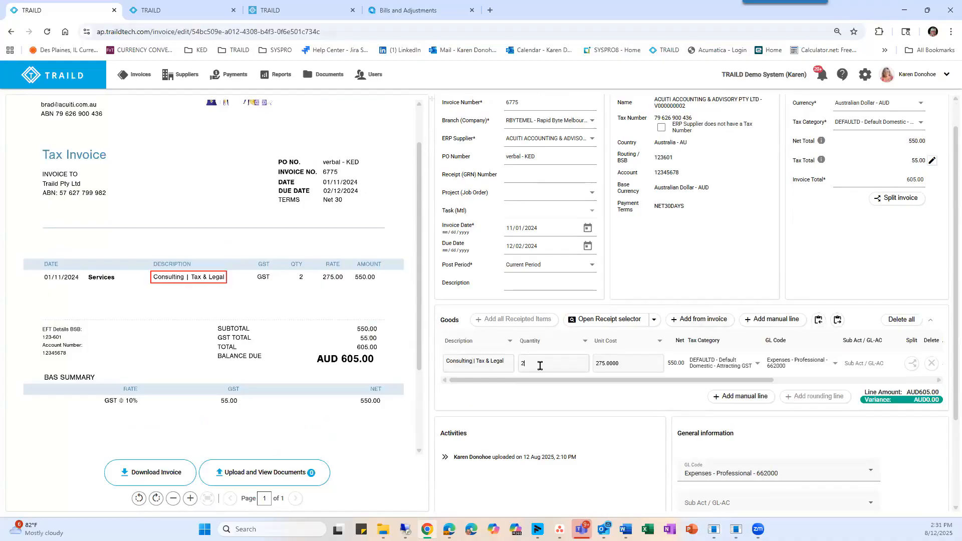
{"action": "left_click", "coordinate": [604, 361]}
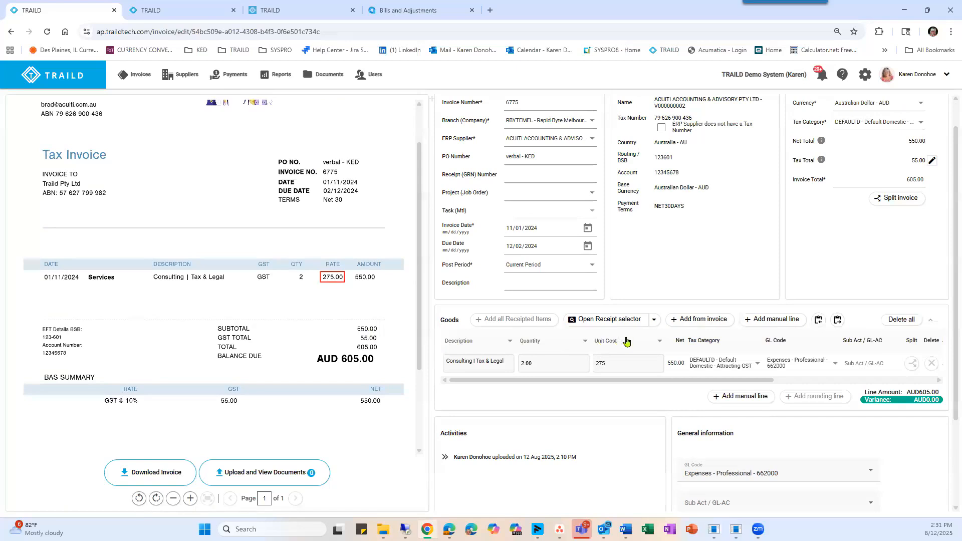
{"action": "left_click", "coordinate": [510, 342]}
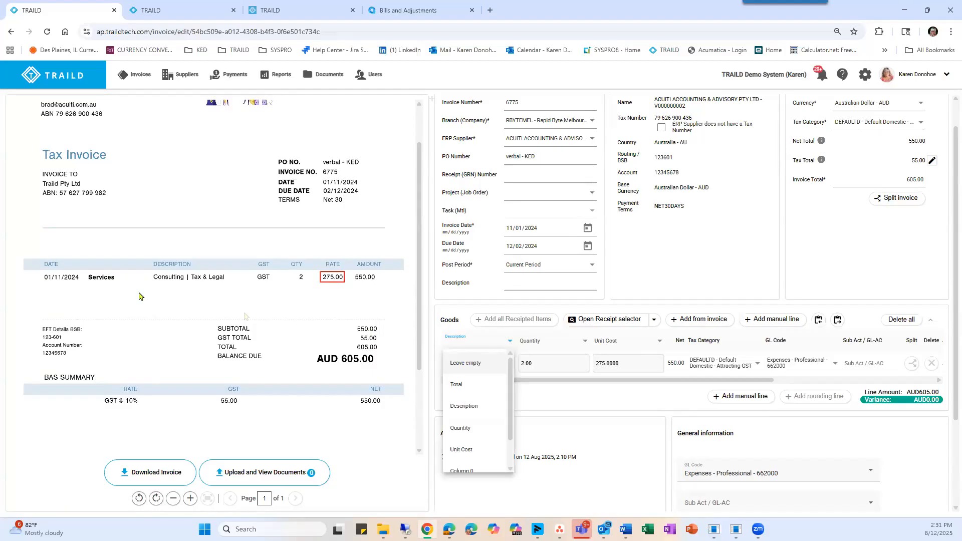
{"action": "left_click", "coordinate": [644, 284]}
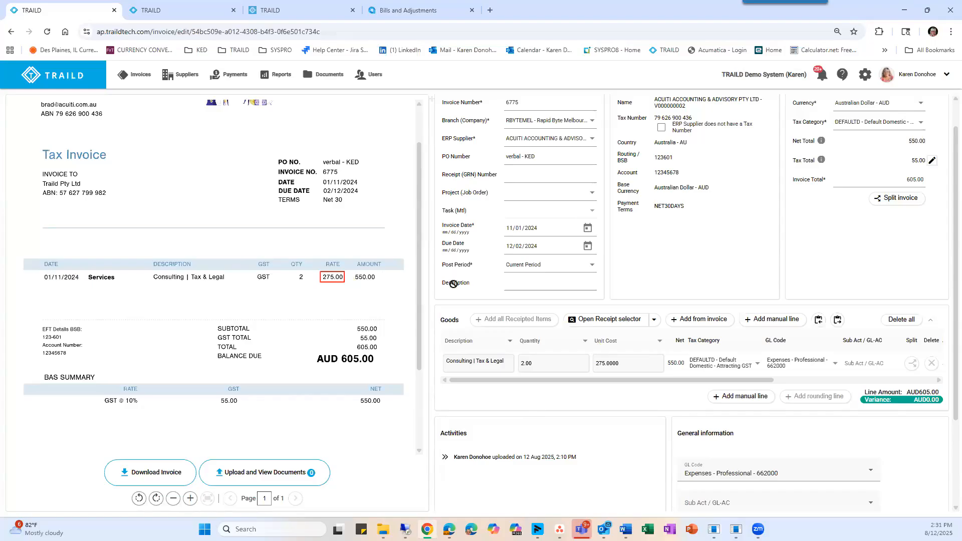
Check the goods variance and general information of invoice 6775, and submit the invoice.
{"action": "scroll", "coordinate": [859, 350], "scroll_direction": "down", "scroll_amount": 1}
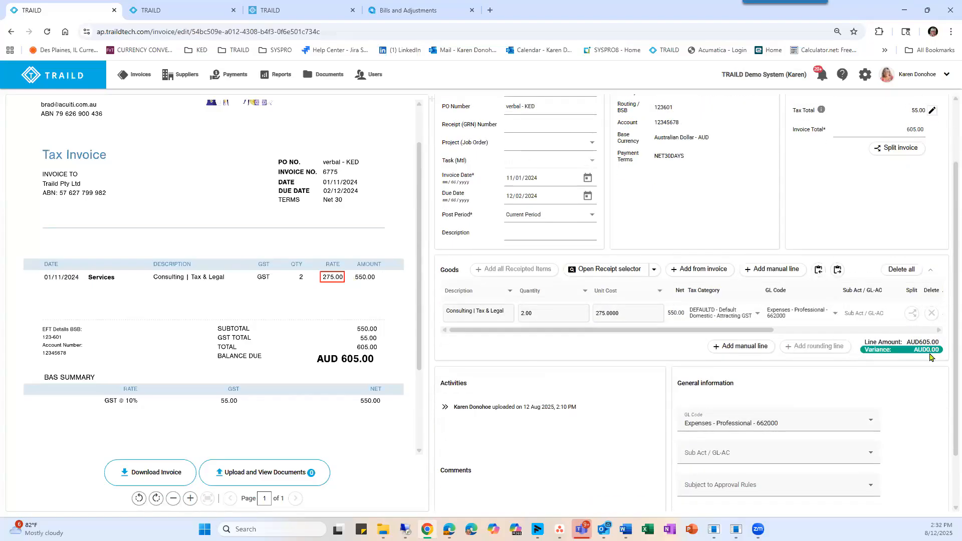
{"action": "scroll", "coordinate": [802, 341], "scroll_direction": "down", "scroll_amount": 1}
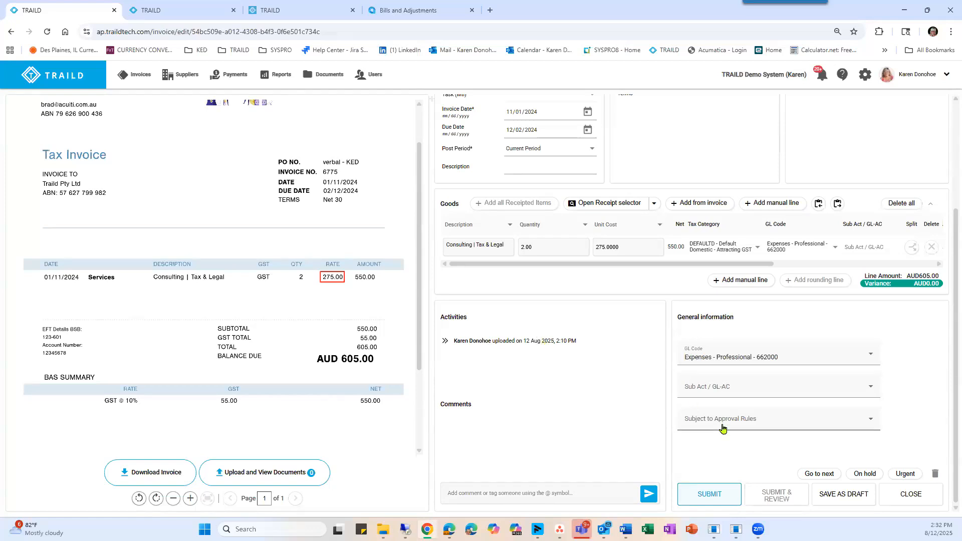
{"action": "left_click", "coordinate": [710, 495]}
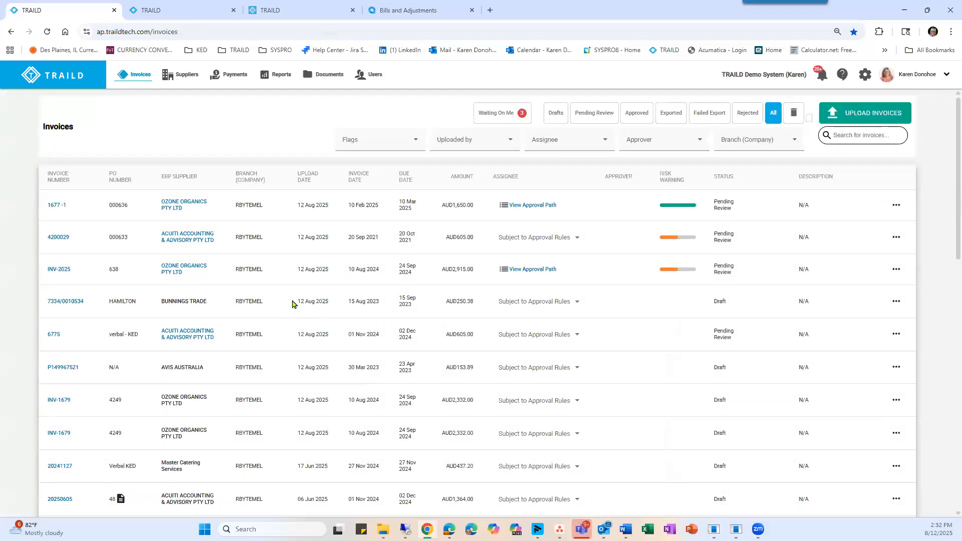
Open the BUNNINGS TRADE draft invoice 7334/0010534 from the invoice list.
{"action": "left_click", "coordinate": [68, 301]}
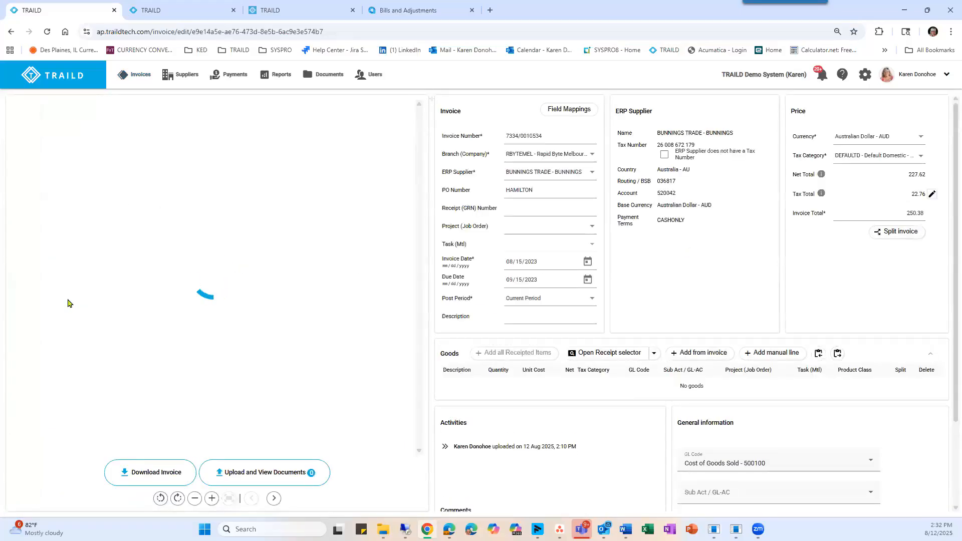
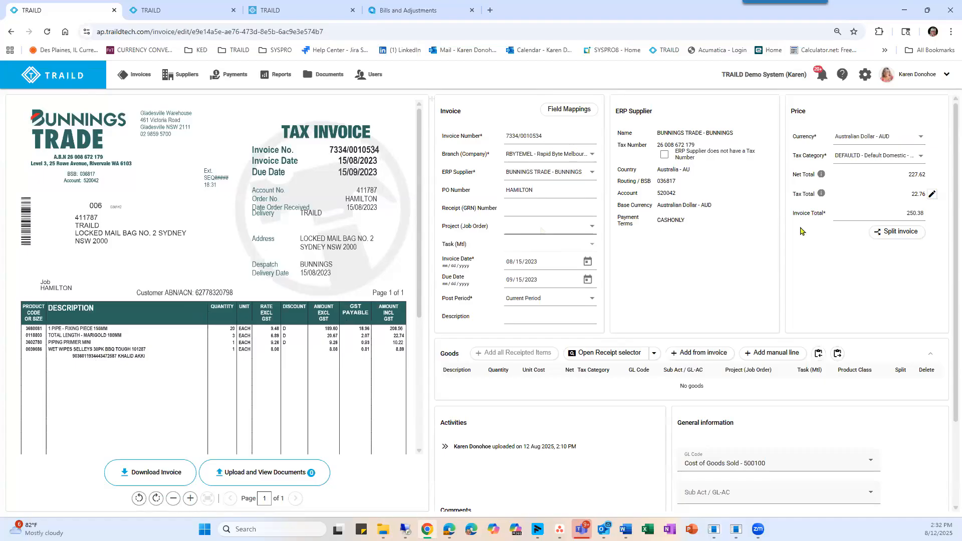
Split invoice 7334/0010534 into two equal lines and describe them as 1 and 2.
{"action": "left_click", "coordinate": [900, 233]}
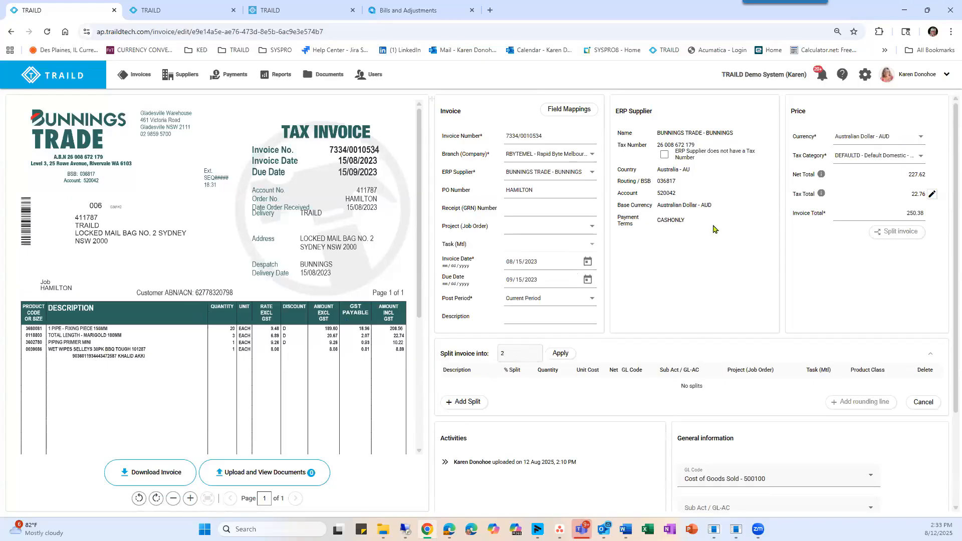
{"action": "left_click", "coordinate": [559, 354]}
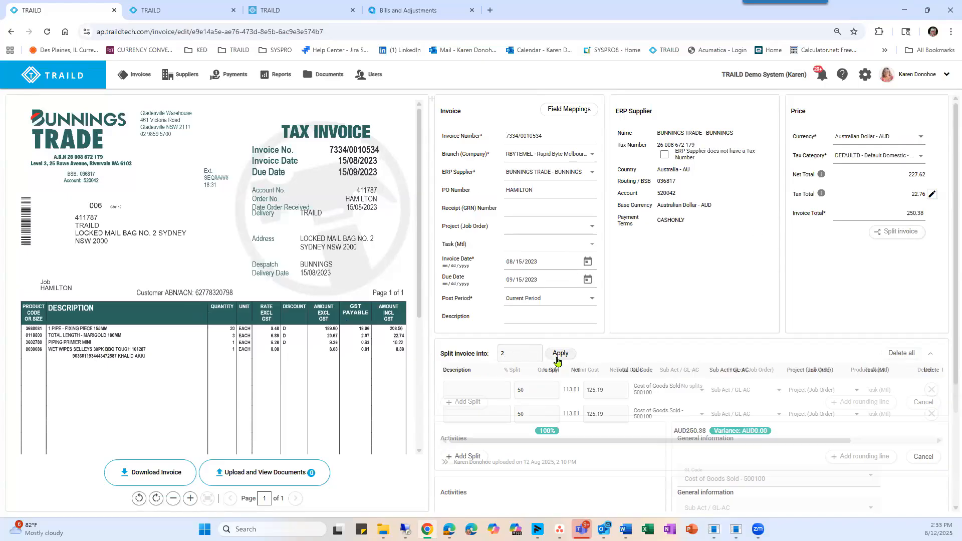
{"action": "left_click", "coordinate": [462, 390]}
{"action": "type", "text": "1"}
{"action": "left_click", "coordinate": [457, 409]}
{"action": "type", "text": "2"}
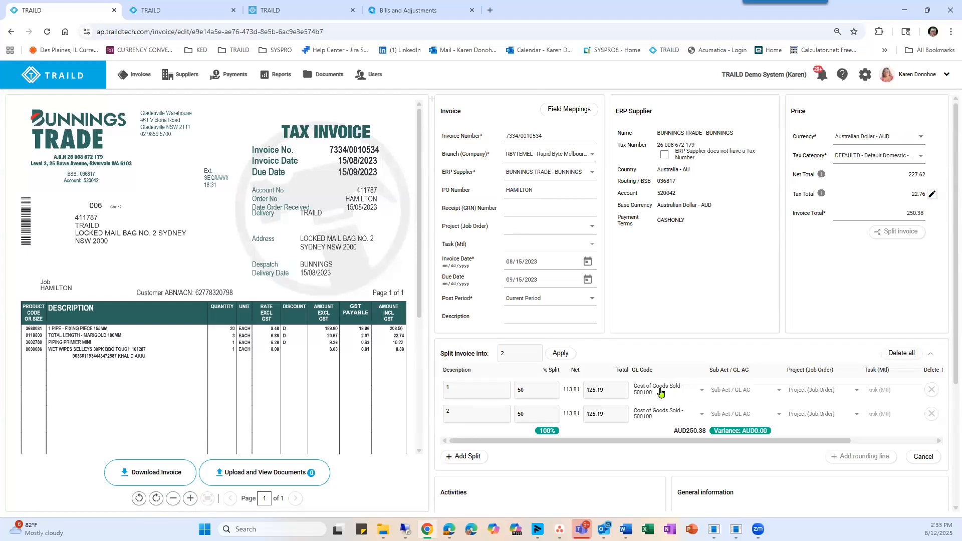
Code the first split line to GL code Direct Marketing Expenses - 600300 and sub account Head Office - 000000001.
{"action": "left_click", "coordinate": [654, 388]}
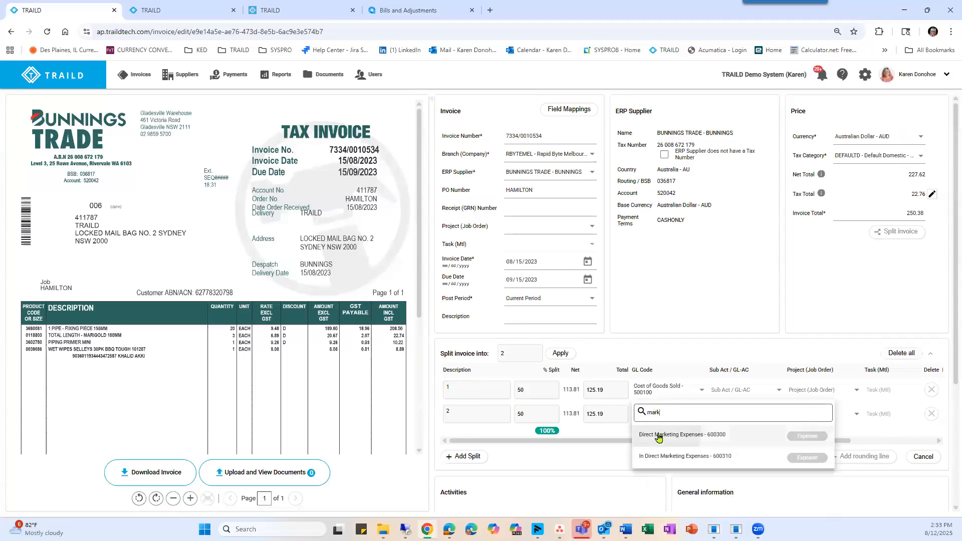
{"action": "left_click", "coordinate": [671, 435]}
{"action": "left_click", "coordinate": [719, 391]}
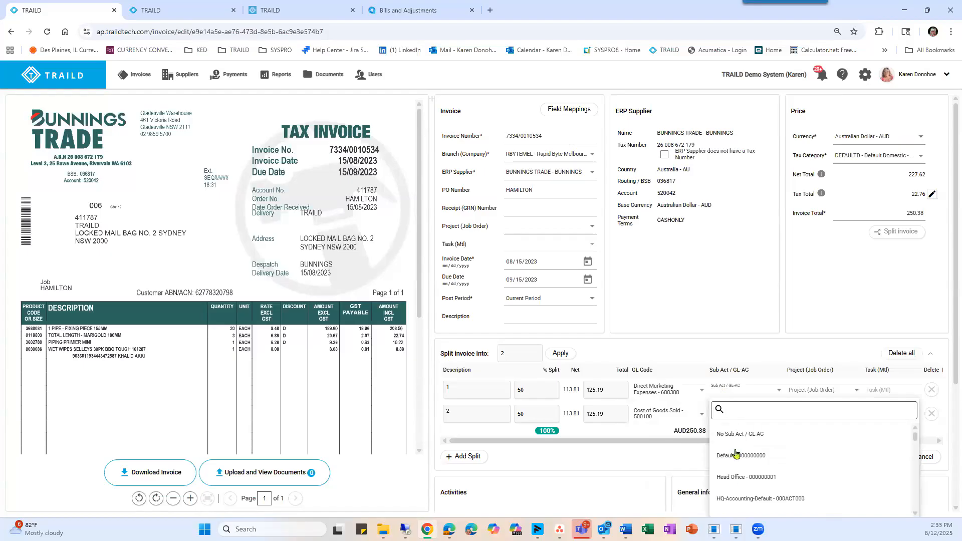
{"action": "left_click", "coordinate": [726, 479]}
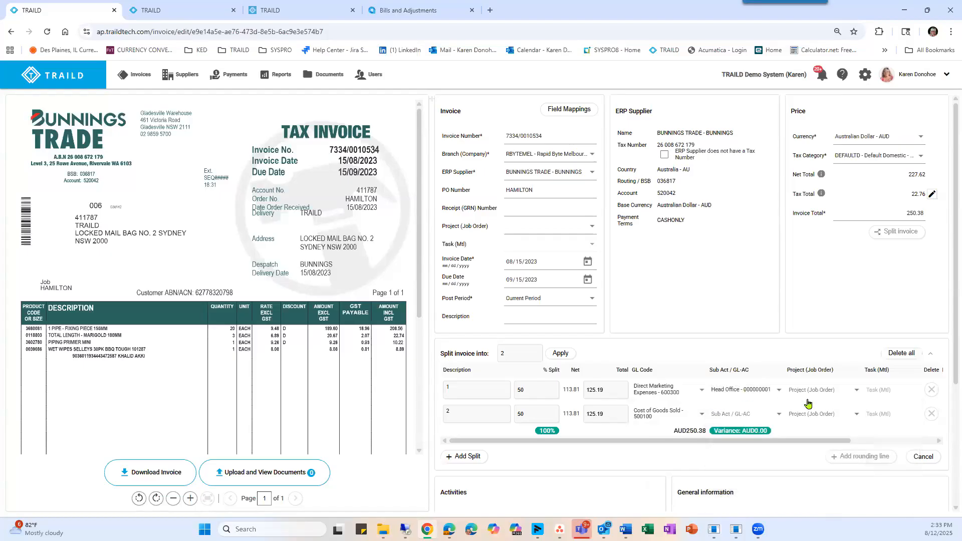
Assign the first split line project Fixed Price - Software Implementation 1 - PR00000076 and task Realization - REALZATION, and cancel the invoice split.
{"action": "left_click_drag", "start_coordinate": [776, 443], "coordinate": [824, 443]}
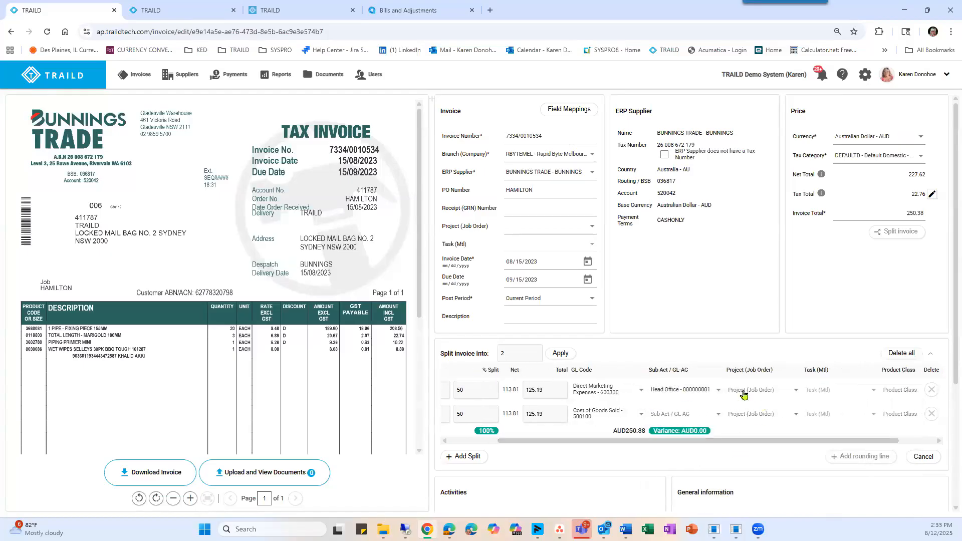
{"action": "left_click", "coordinate": [757, 391]}
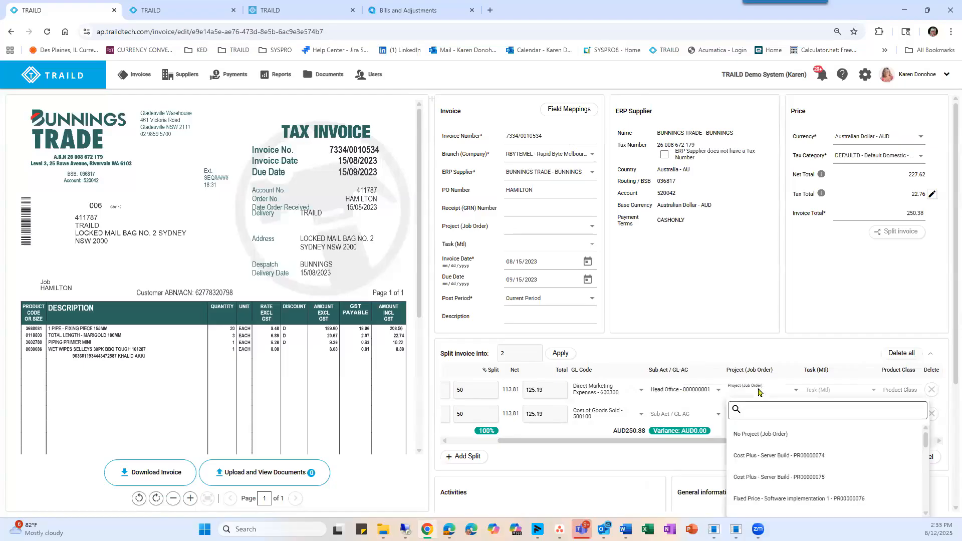
{"action": "left_click", "coordinate": [759, 503]}
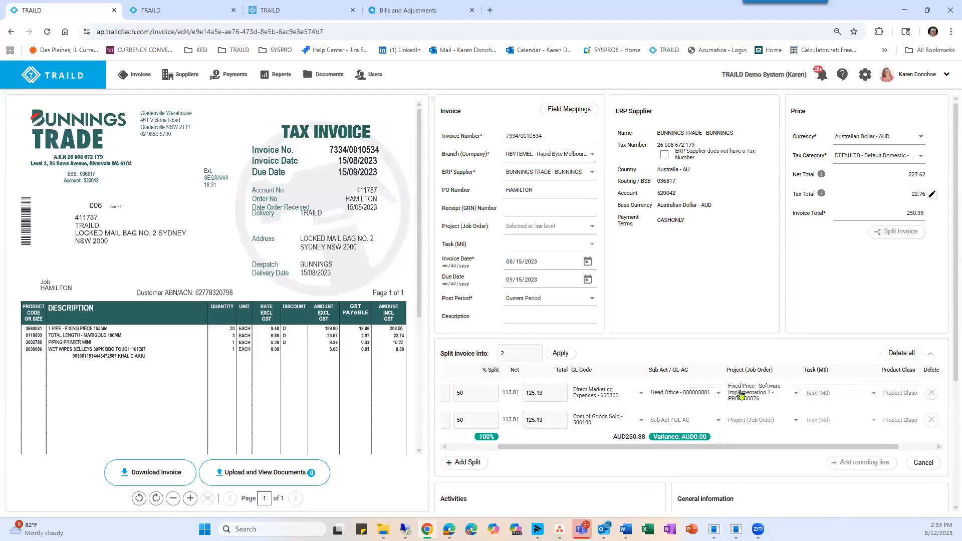
{"action": "left_click", "coordinate": [815, 393]}
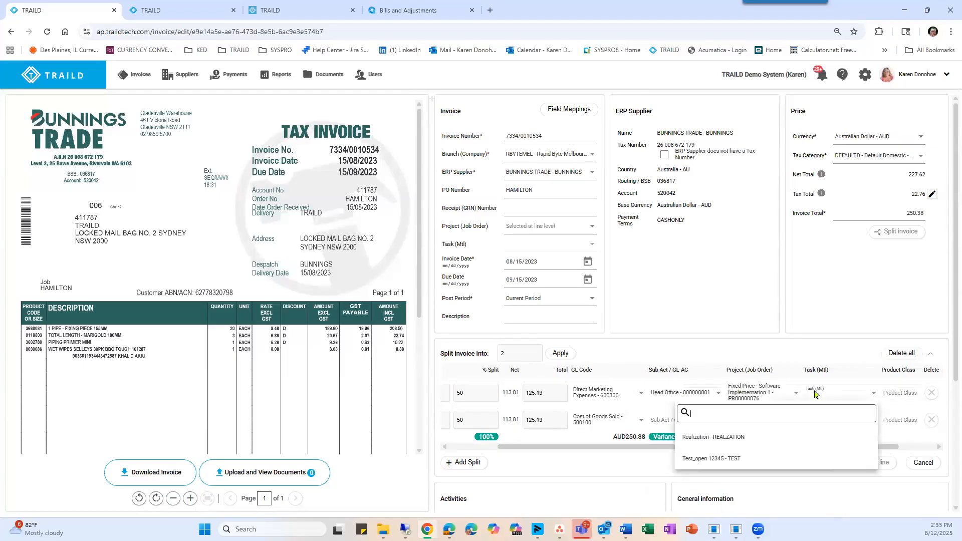
{"action": "left_click", "coordinate": [691, 438]}
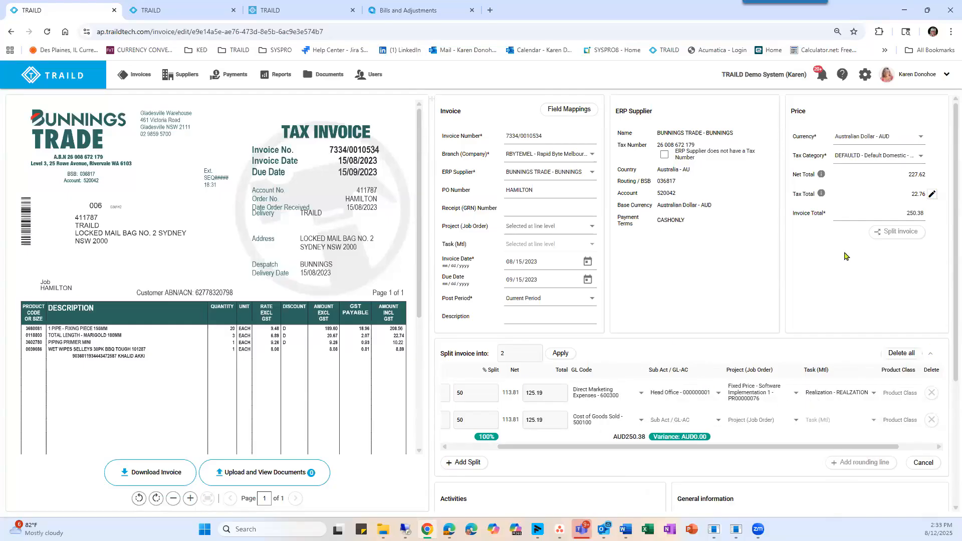
{"action": "left_click", "coordinate": [923, 462]}
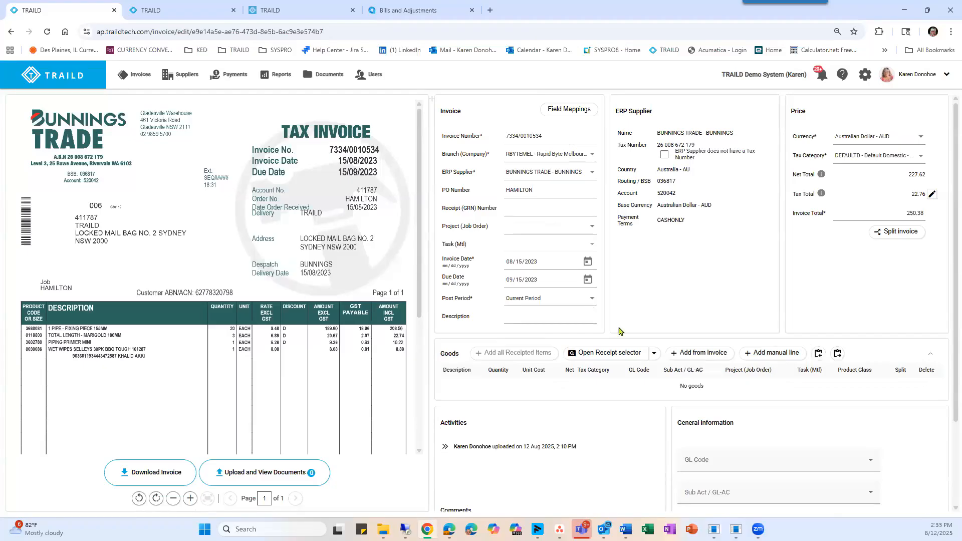
Add the goods lines from the invoice document and locate the first line's description on it.
{"action": "left_click", "coordinate": [695, 355]}
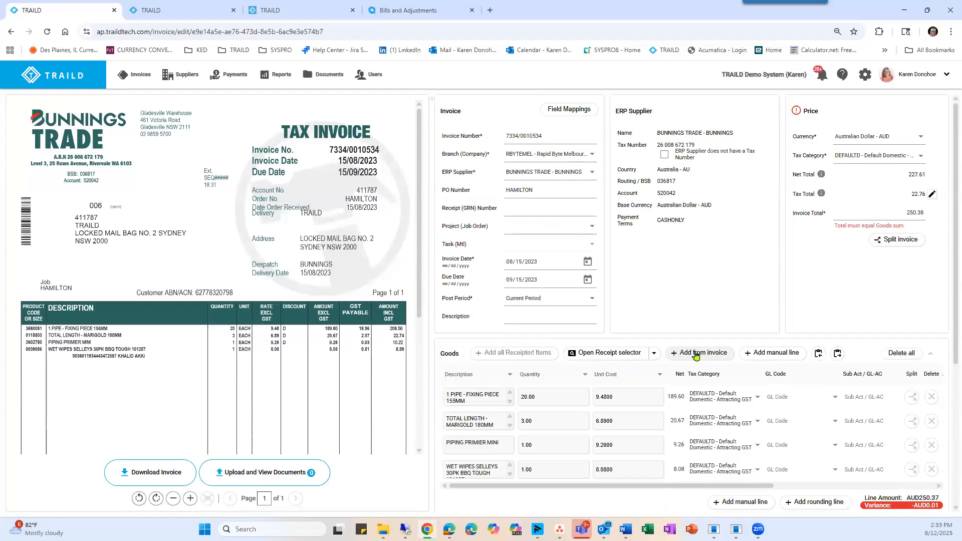
{"action": "scroll", "coordinate": [722, 430], "scroll_direction": "down", "scroll_amount": 1}
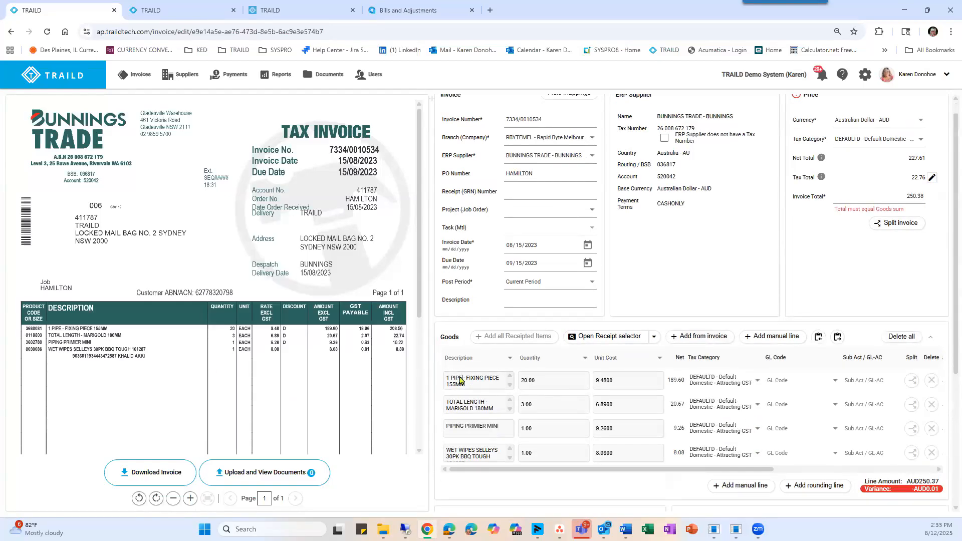
{"action": "left_click", "coordinate": [460, 379]}
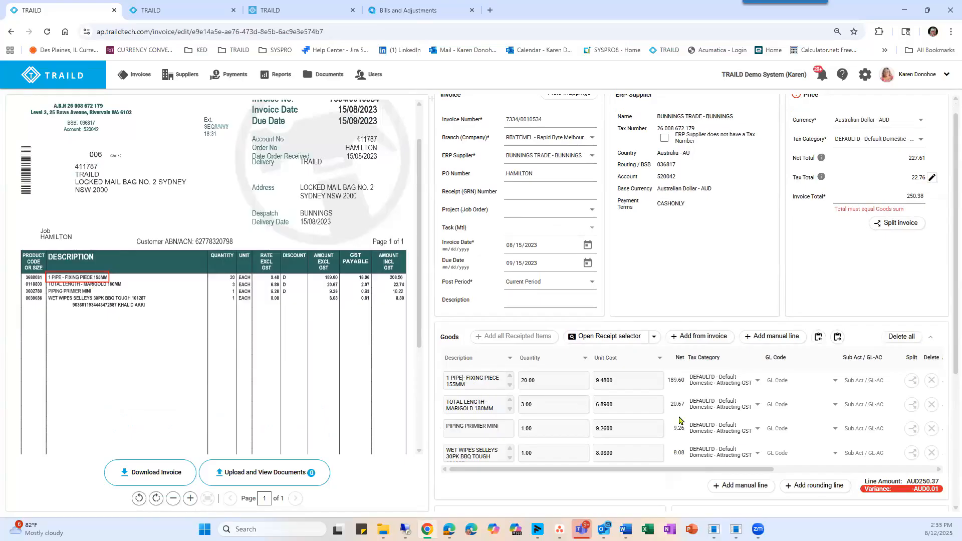
Set the GL code in the general information to Cost of Goods Sold - 500100 for all goods lines.
{"action": "scroll", "coordinate": [685, 423], "scroll_direction": "down", "scroll_amount": 1}
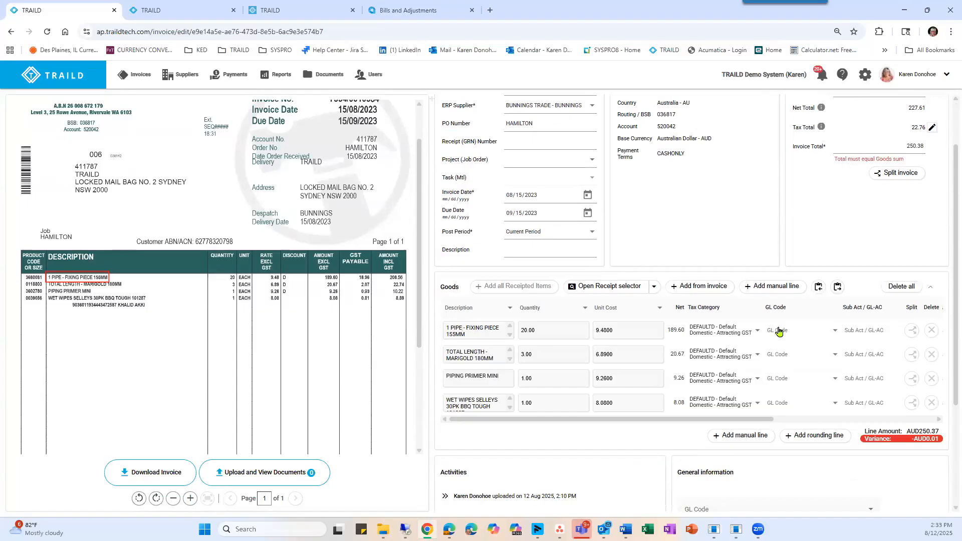
{"action": "scroll", "coordinate": [724, 463], "scroll_direction": "down", "scroll_amount": 1}
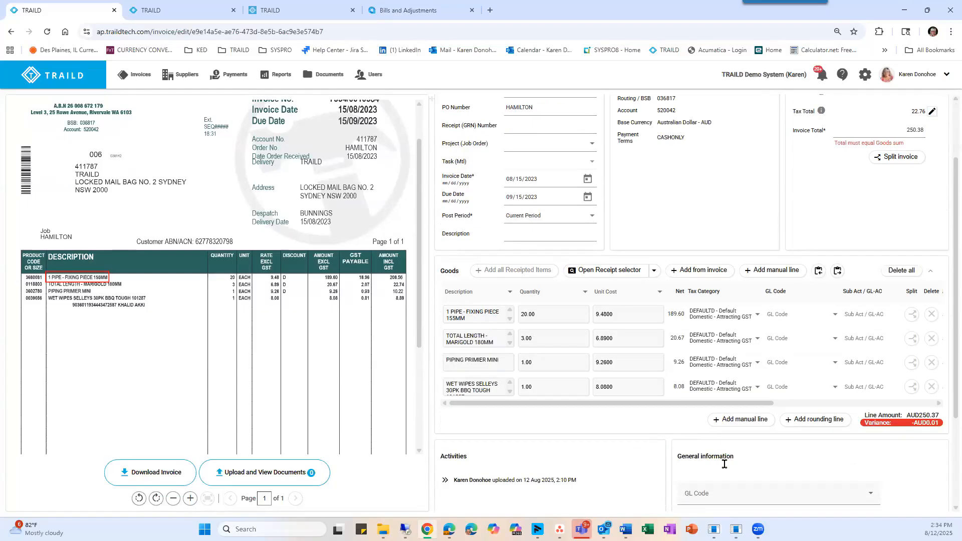
{"action": "left_click", "coordinate": [687, 445]}
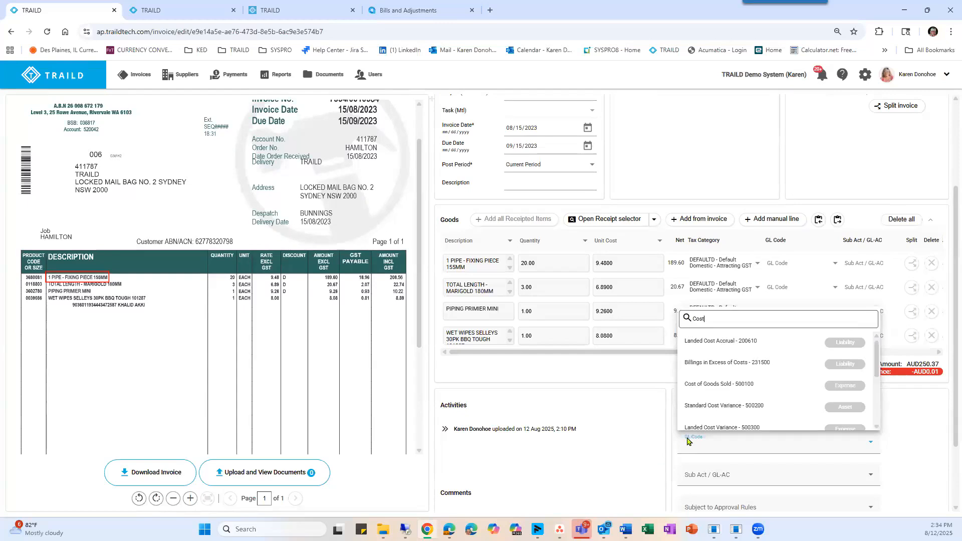
{"action": "left_click", "coordinate": [739, 384]}
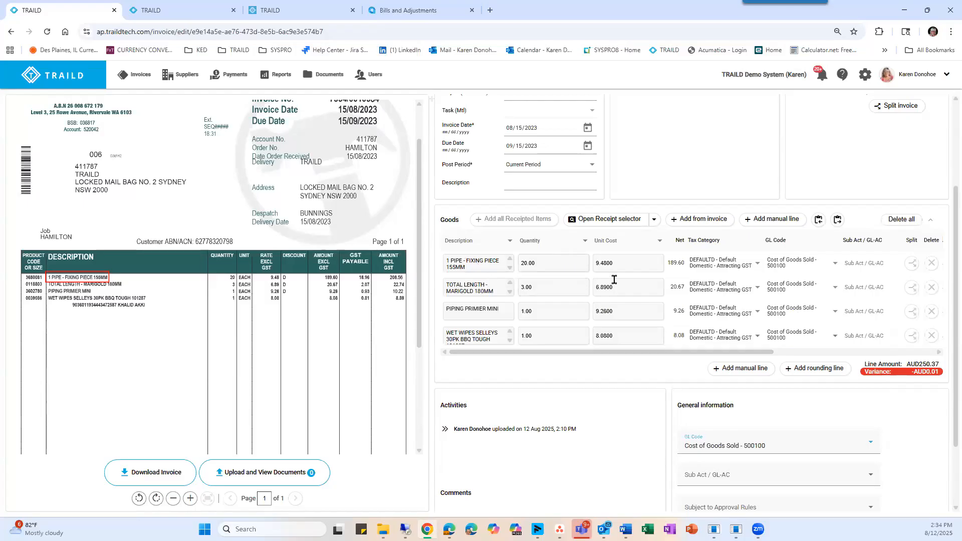
Split the 1 PIPE - FIXING PIECE 155MM goods line into 2 lines and check their quantities.
{"action": "left_click_drag", "start_coordinate": [651, 355], "coordinate": [843, 351]}
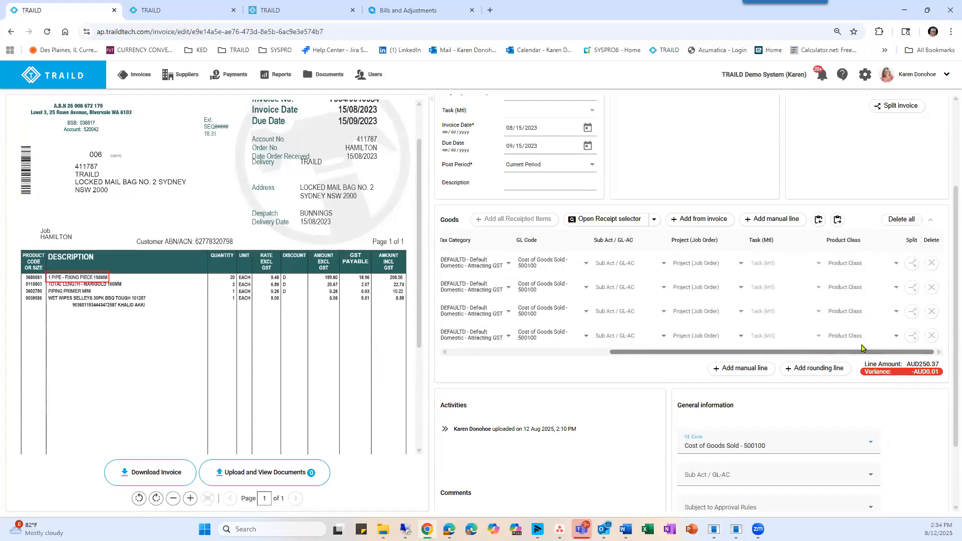
{"action": "left_click", "coordinate": [913, 263]}
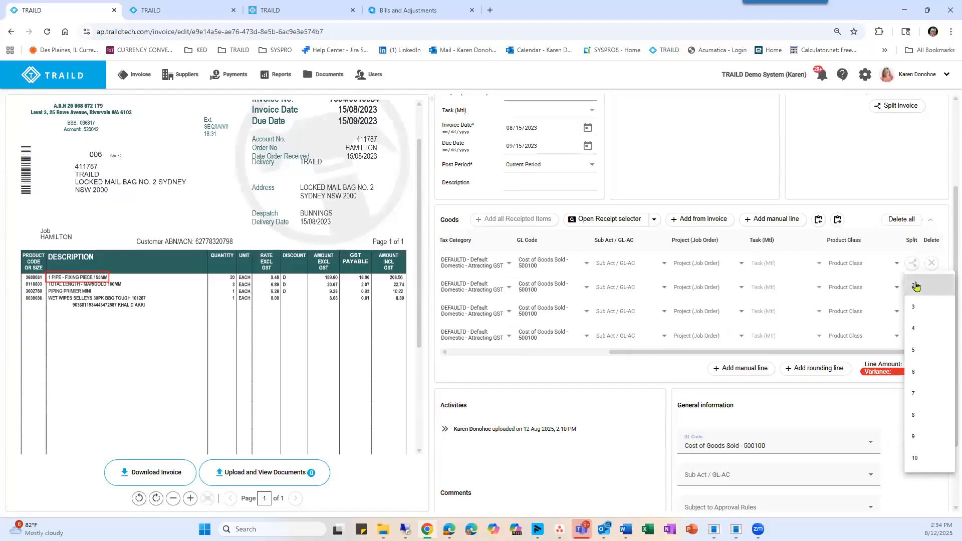
{"action": "left_click", "coordinate": [913, 285]}
{"action": "left_click_drag", "start_coordinate": [676, 379], "coordinate": [517, 379]}
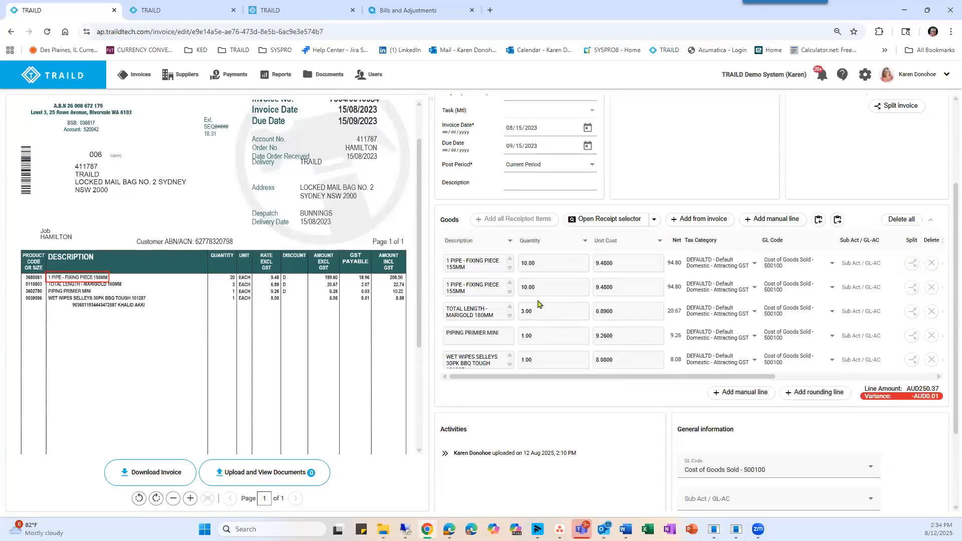
Code the first pipe line to GL code Direct Marketing Expenses - 600300 and sub account Head Office - 000000001.
{"action": "left_click_drag", "start_coordinate": [722, 377], "coordinate": [784, 376]}
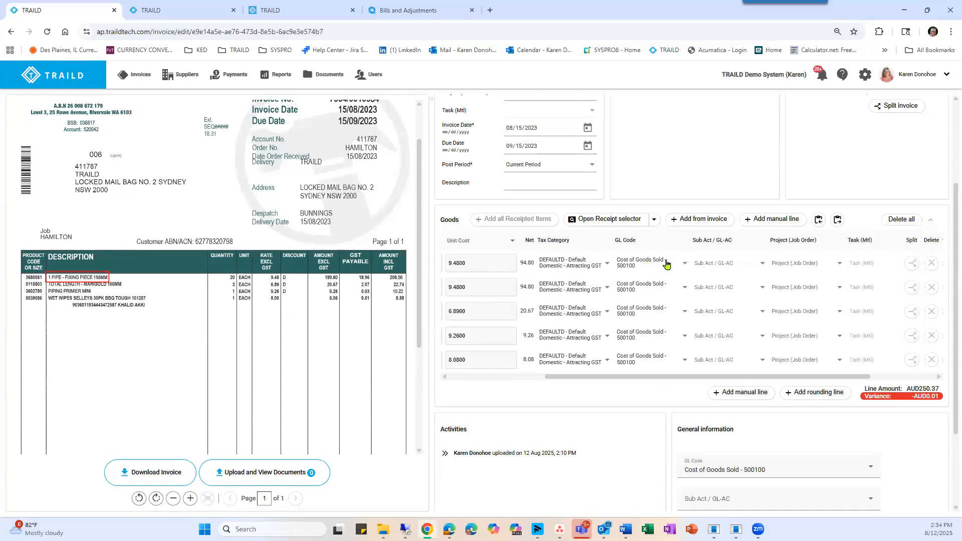
{"action": "left_click", "coordinate": [684, 264]}
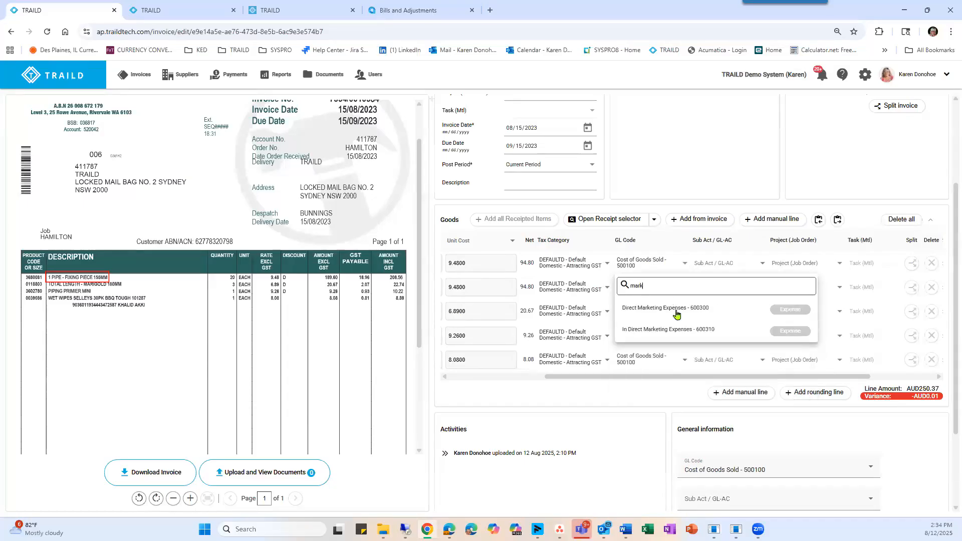
{"action": "left_click", "coordinate": [673, 311]}
{"action": "left_click", "coordinate": [705, 265]}
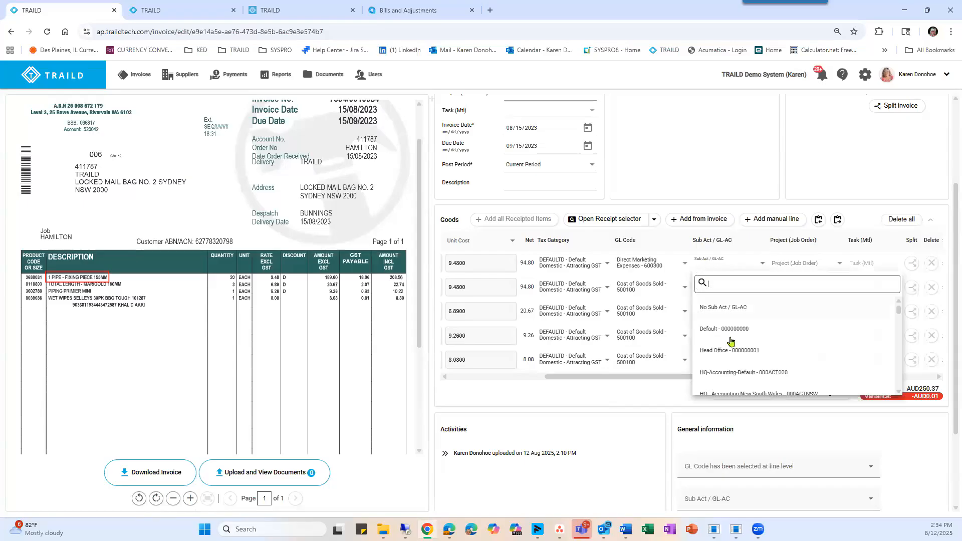
{"action": "left_click", "coordinate": [721, 349]}
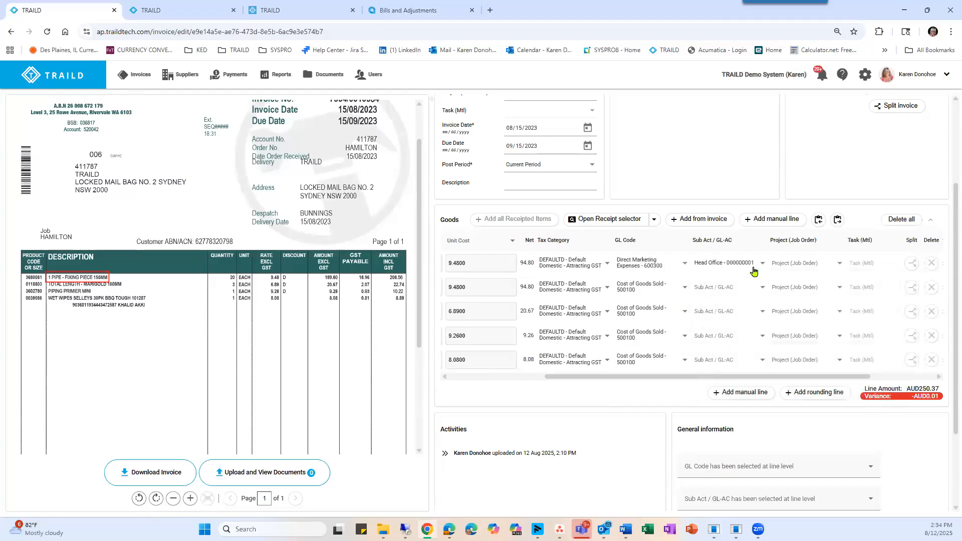
Assign project Fixed Price - Software Implementation 1 - PR00000076 to the first pipe line and Cost Plus - Server Build - PR00000074 to the second.
{"action": "left_click", "coordinate": [799, 265]}
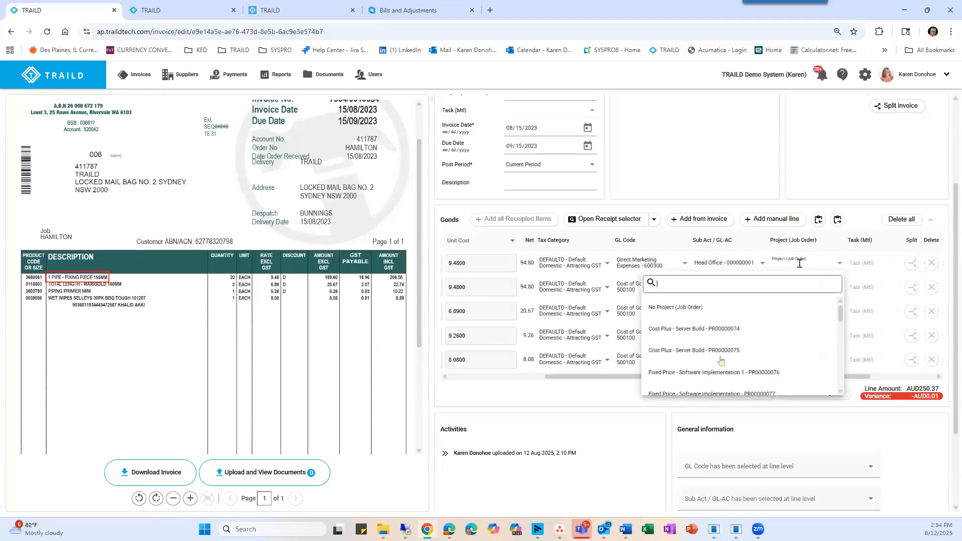
{"action": "left_click", "coordinate": [713, 373]}
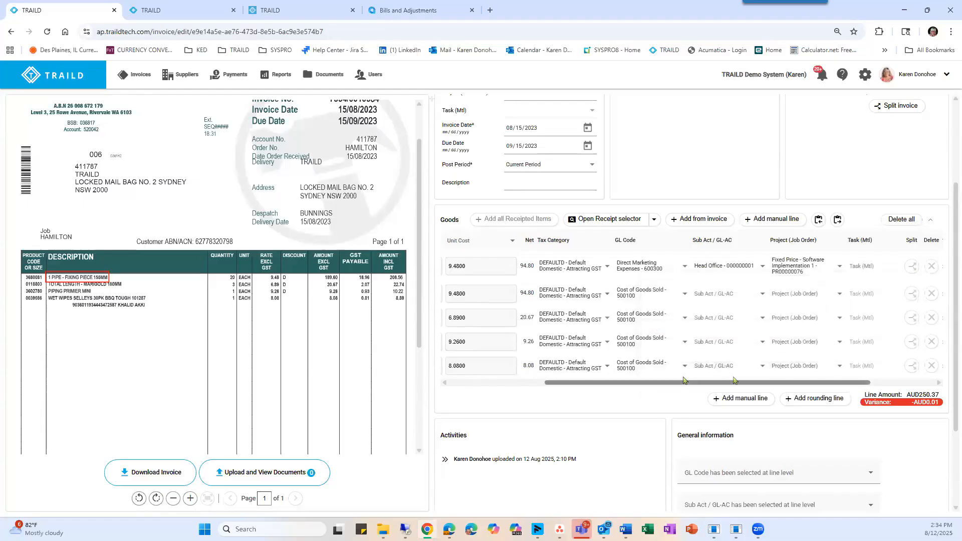
{"action": "left_click", "coordinate": [680, 295]}
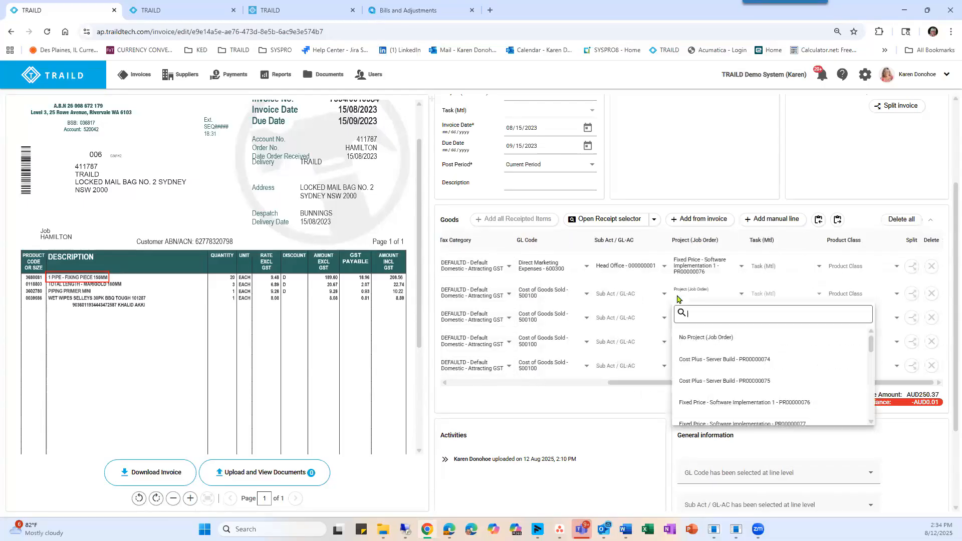
{"action": "left_click", "coordinate": [697, 359]}
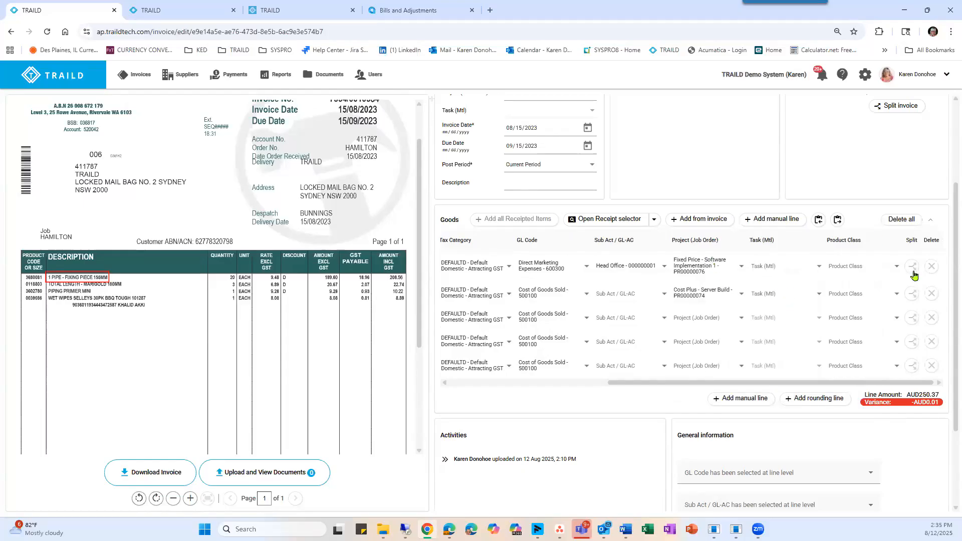
Add a rounding line to the goods to clear the variance.
{"action": "scroll", "coordinate": [870, 272], "scroll_direction": "down", "scroll_amount": 2}
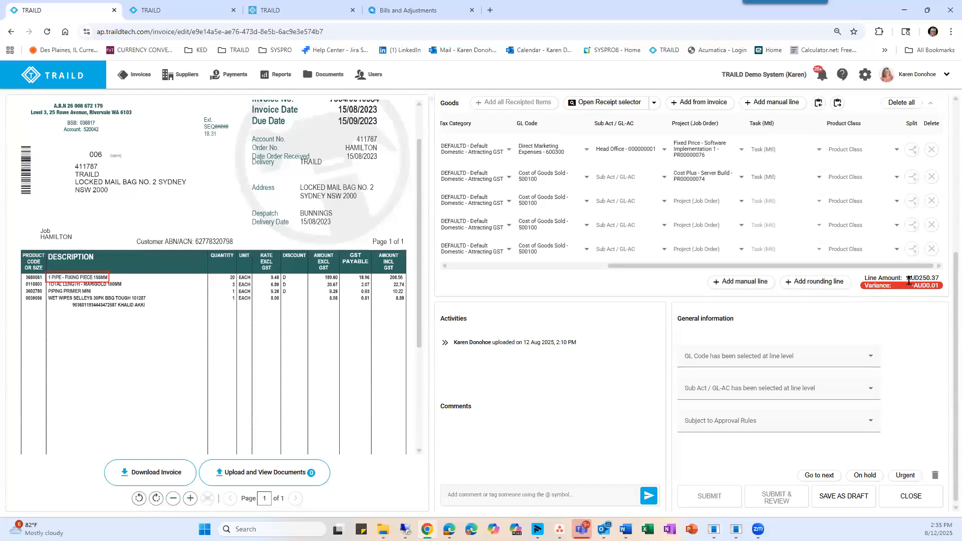
{"action": "left_click", "coordinate": [819, 283]}
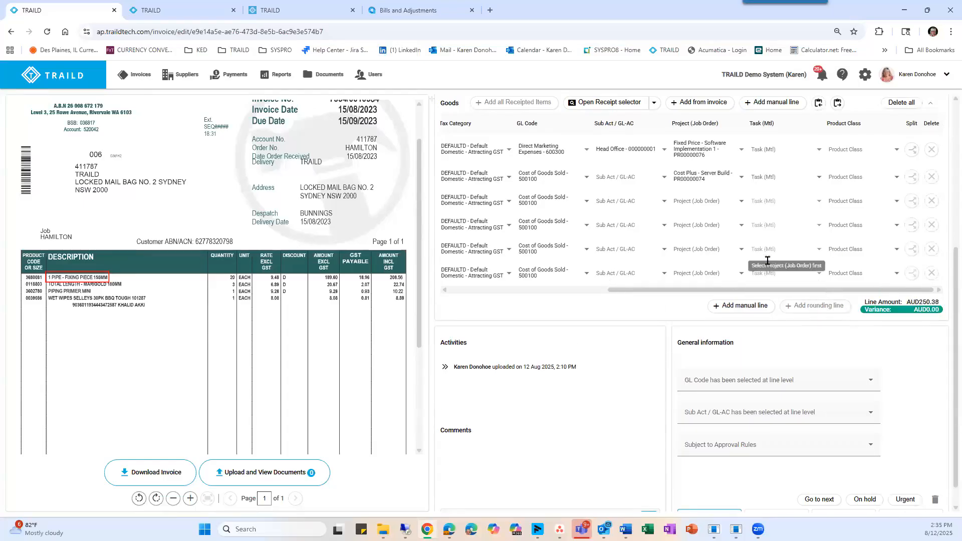
{"action": "scroll", "coordinate": [566, 265], "scroll_direction": "down", "scroll_amount": 1}
{"action": "scroll", "coordinate": [566, 264], "scroll_direction": "up", "scroll_amount": 3}
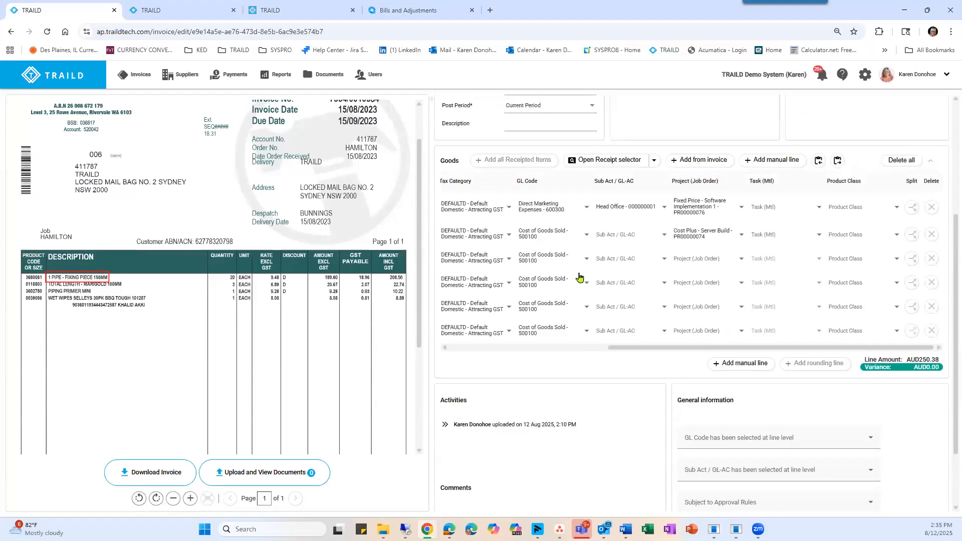
Code the rounding line to GL code Purchase Price Variance - 520000 and submit the invoice.
{"action": "scroll", "coordinate": [799, 295], "scroll_direction": "down", "scroll_amount": 2}
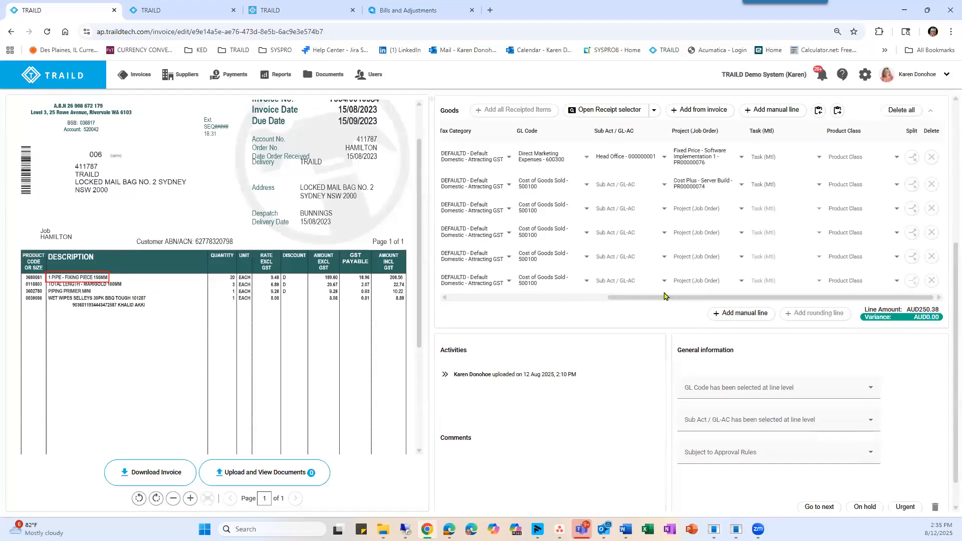
{"action": "left_click_drag", "start_coordinate": [664, 296], "coordinate": [489, 312]}
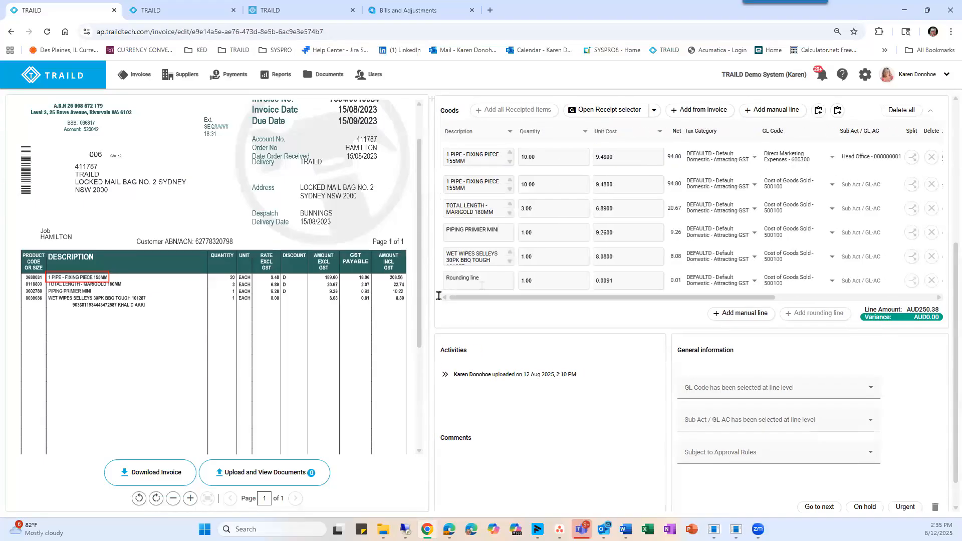
{"action": "left_click", "coordinate": [832, 281]}
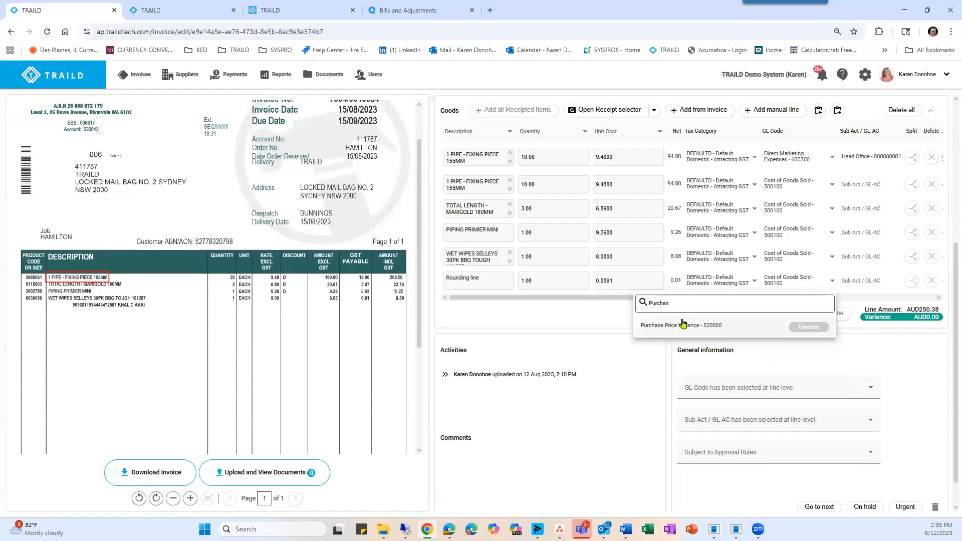
{"action": "left_click", "coordinate": [679, 327]}
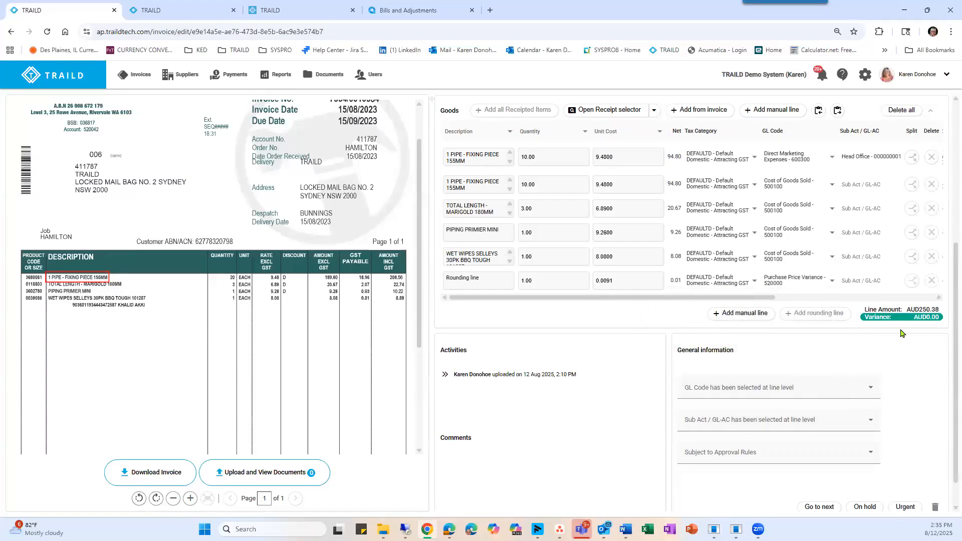
{"action": "scroll", "coordinate": [900, 334], "scroll_direction": "down", "scroll_amount": 1}
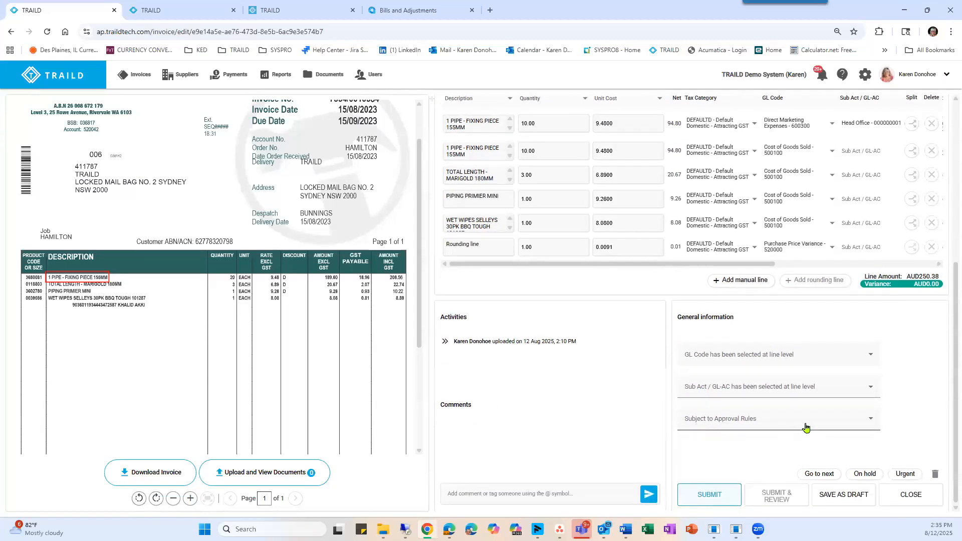
{"action": "left_click", "coordinate": [708, 496]}
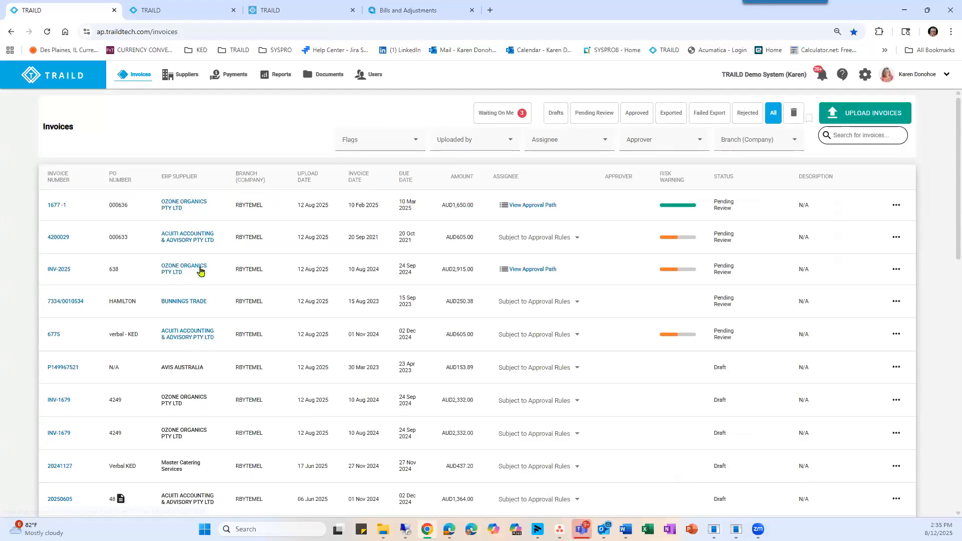
Open the ABC Studios Inc. credit memo from the invoice list and review its details.
{"action": "scroll", "coordinate": [200, 271], "scroll_direction": "down", "scroll_amount": 3}
{"action": "scroll", "coordinate": [200, 271], "scroll_direction": "down", "scroll_amount": 3}
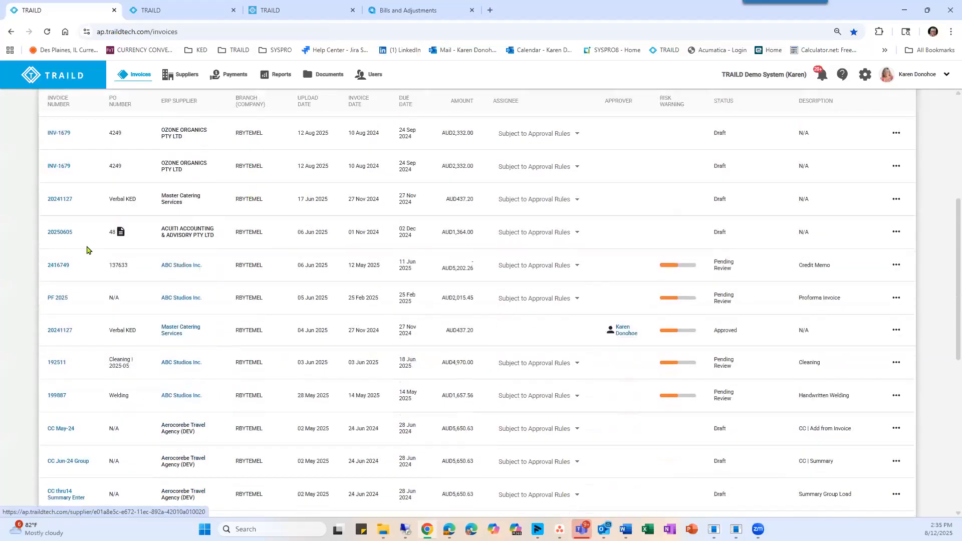
{"action": "left_click", "coordinate": [58, 266]}
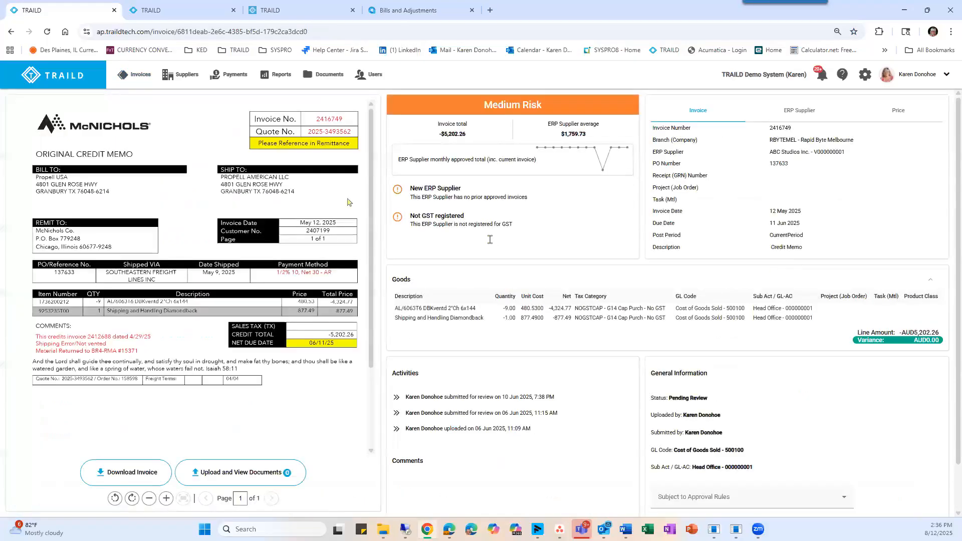
Return to the invoice list, open the ABC Studios Inc. proforma invoice and highlight its Possible Pro Forma Invoice warning.
{"action": "left_click", "coordinate": [132, 75]}
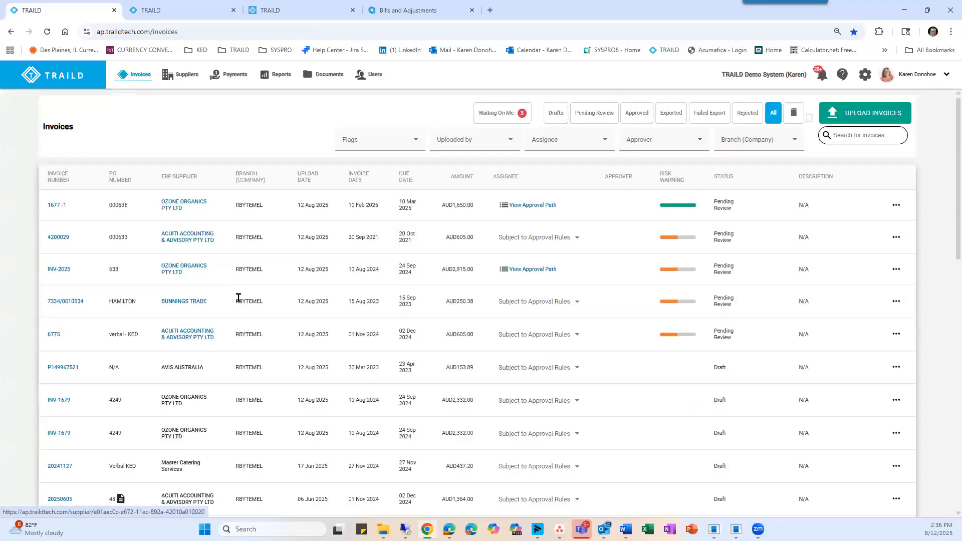
{"action": "scroll", "coordinate": [238, 301], "scroll_direction": "down", "scroll_amount": 5}
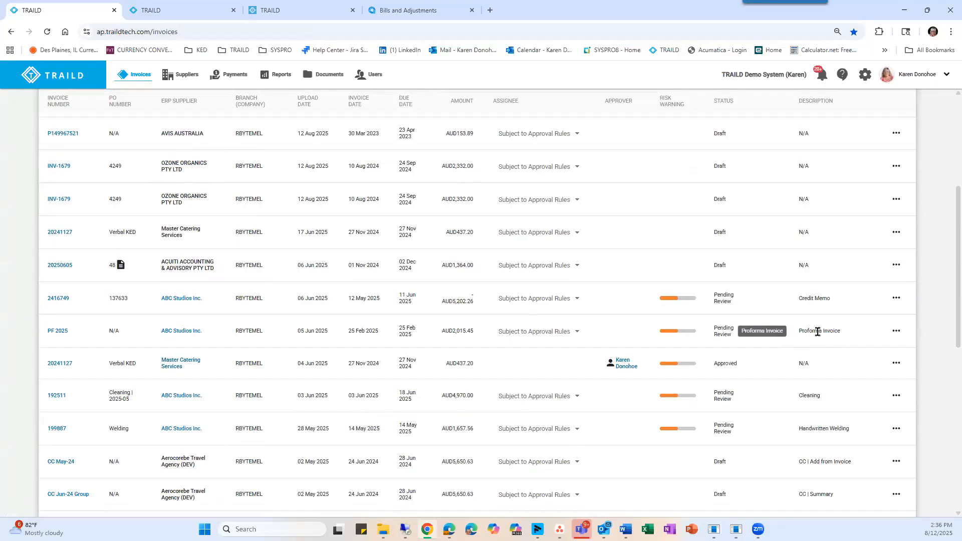
{"action": "left_click", "coordinate": [60, 331]}
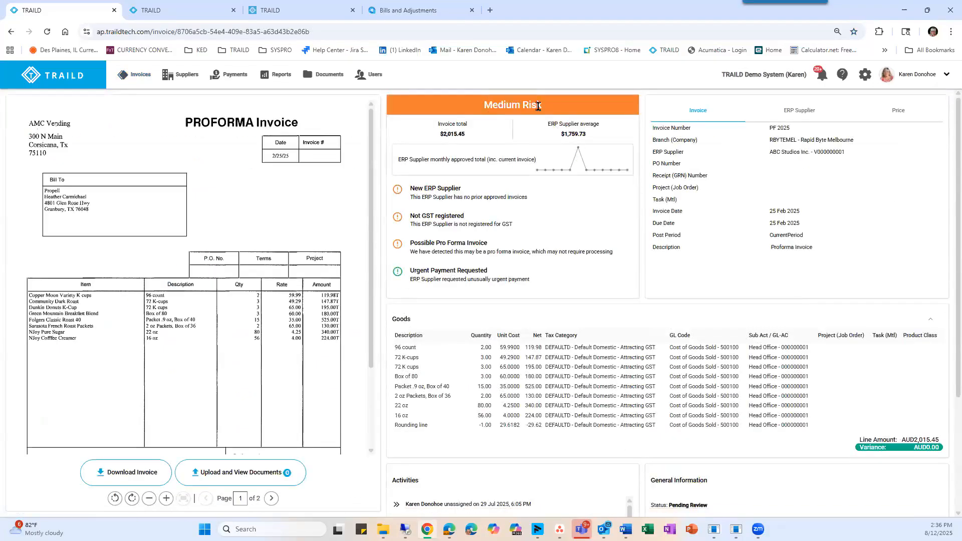
{"action": "left_click_drag", "start_coordinate": [489, 244], "coordinate": [411, 244]}
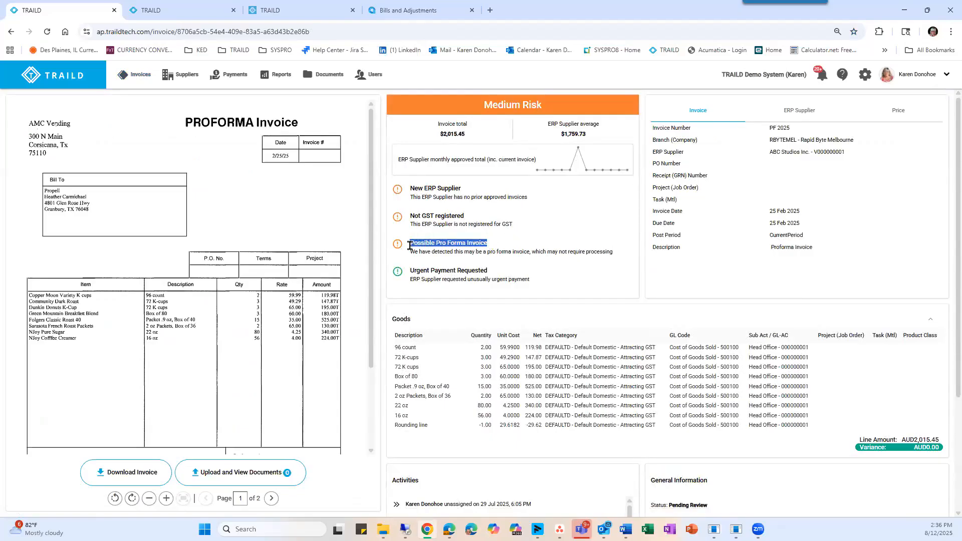
Return to the invoice list, open the Handwritten Welding invoice and compare its goods lines with the scanned document.
{"action": "left_click", "coordinate": [132, 76]}
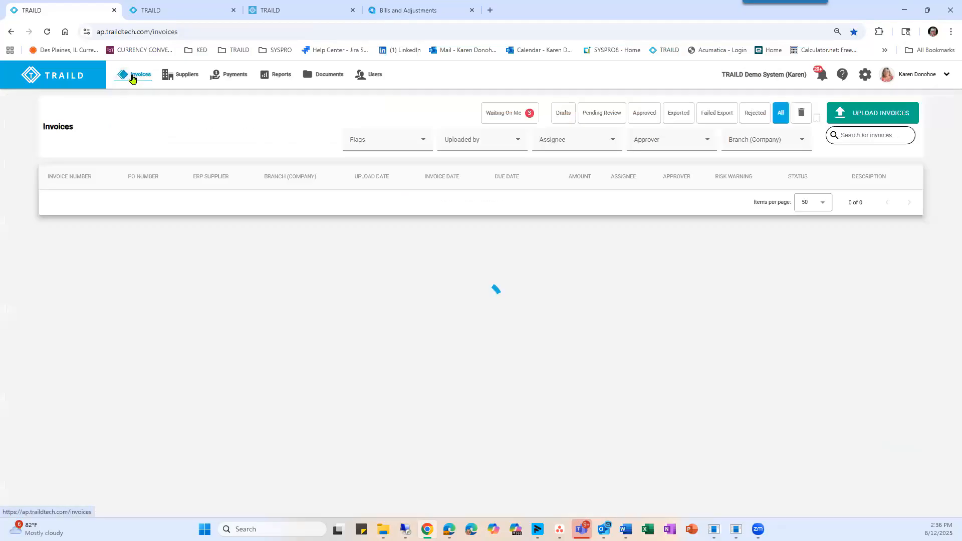
{"action": "scroll", "coordinate": [424, 287], "scroll_direction": "down", "scroll_amount": 5}
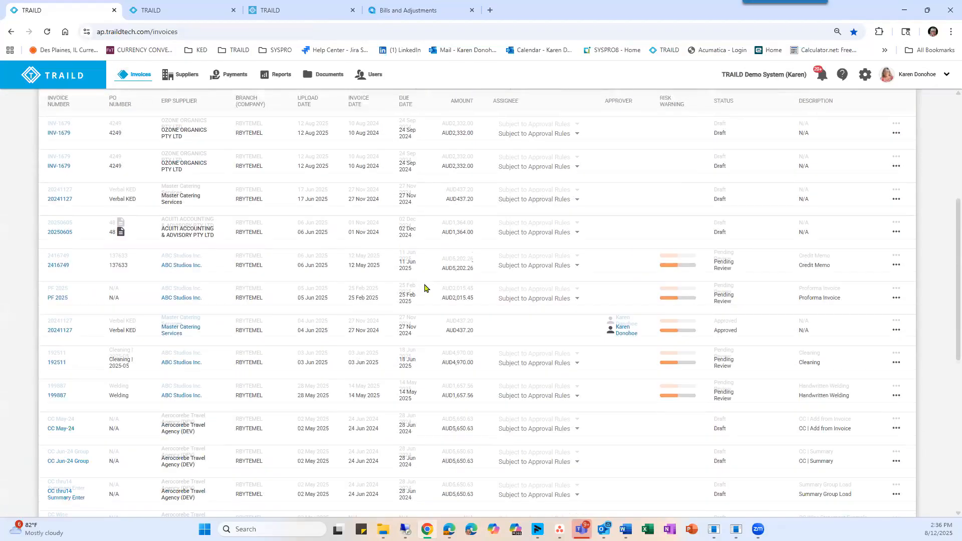
{"action": "scroll", "coordinate": [425, 288], "scroll_direction": "down", "scroll_amount": 2}
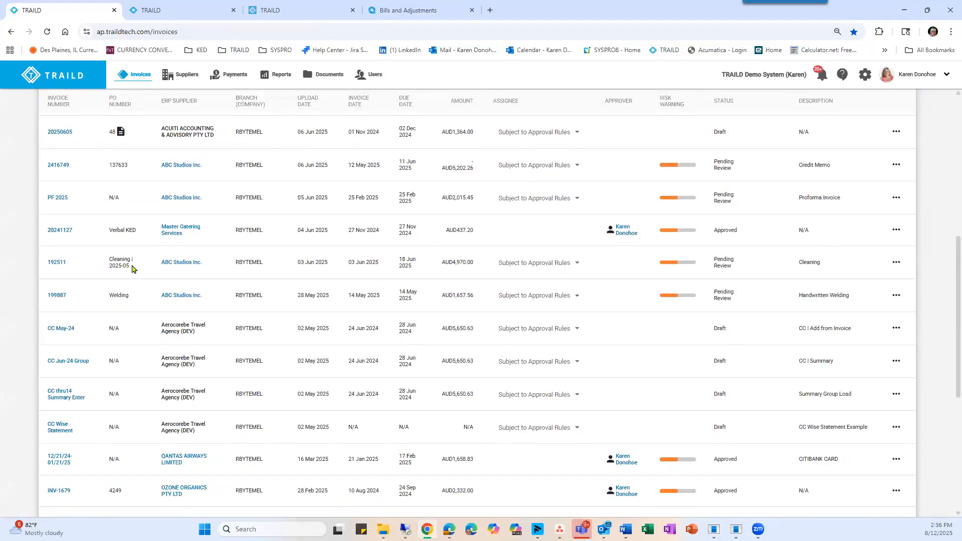
{"action": "left_click", "coordinate": [59, 296]}
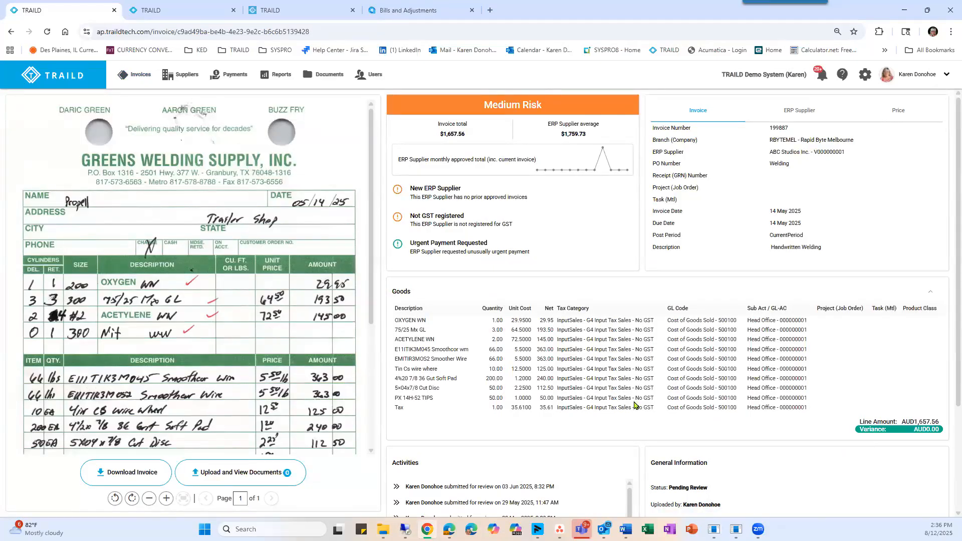
{"action": "scroll", "coordinate": [290, 309], "scroll_direction": "down", "scroll_amount": 1}
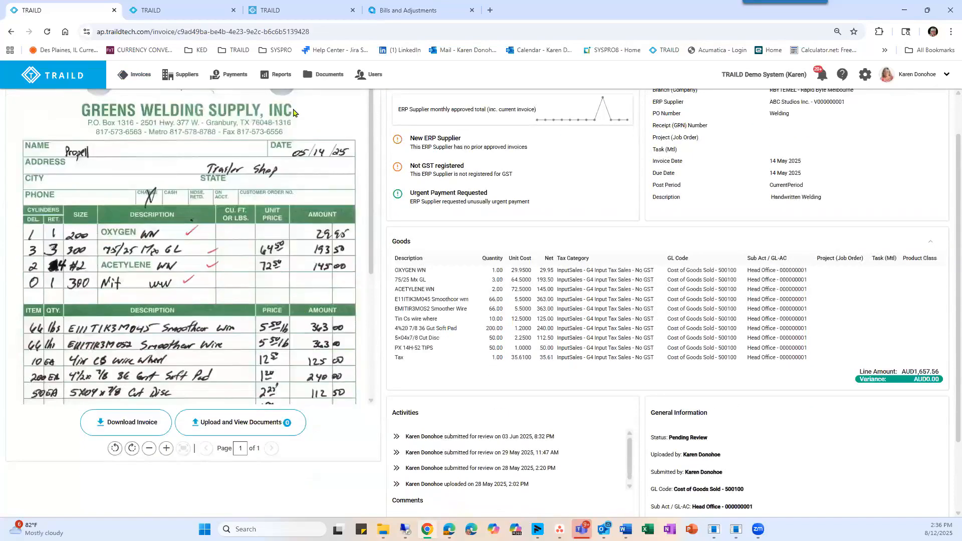
Return to the invoice list and open draft invoice INV-1670, described as ERROR | Line Item.
{"action": "left_click", "coordinate": [138, 75]}
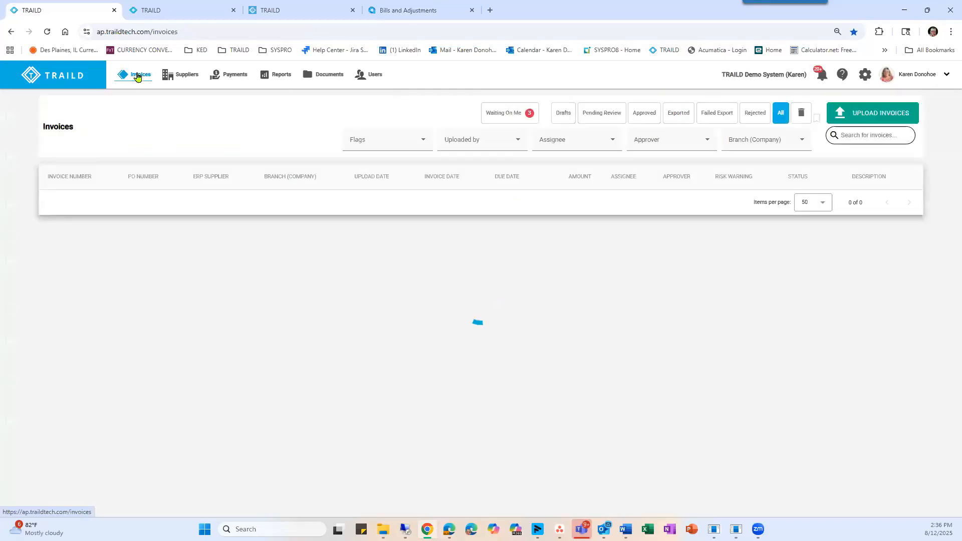
{"action": "scroll", "coordinate": [298, 276], "scroll_direction": "down", "scroll_amount": 2}
{"action": "scroll", "coordinate": [299, 276], "scroll_direction": "down", "scroll_amount": 6}
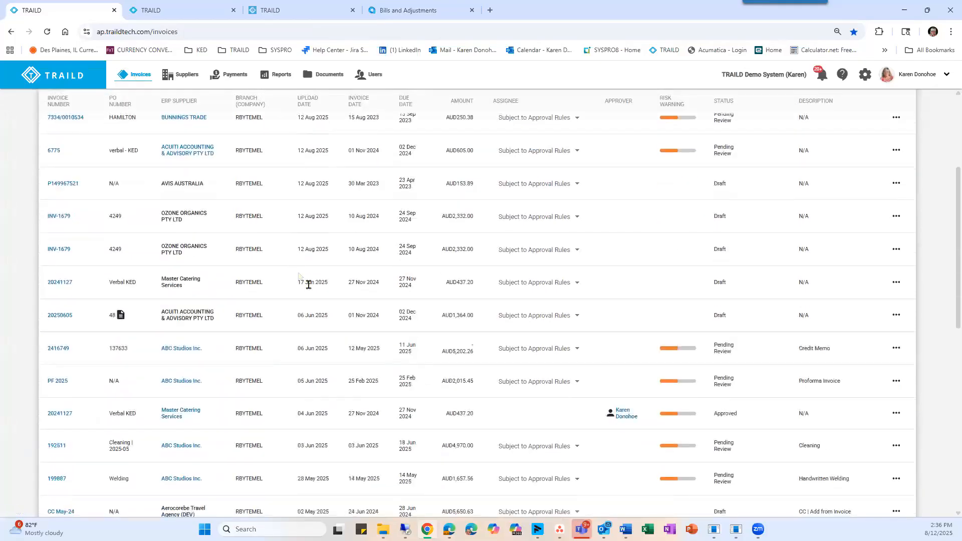
{"action": "scroll", "coordinate": [309, 285], "scroll_direction": "down", "scroll_amount": 1}
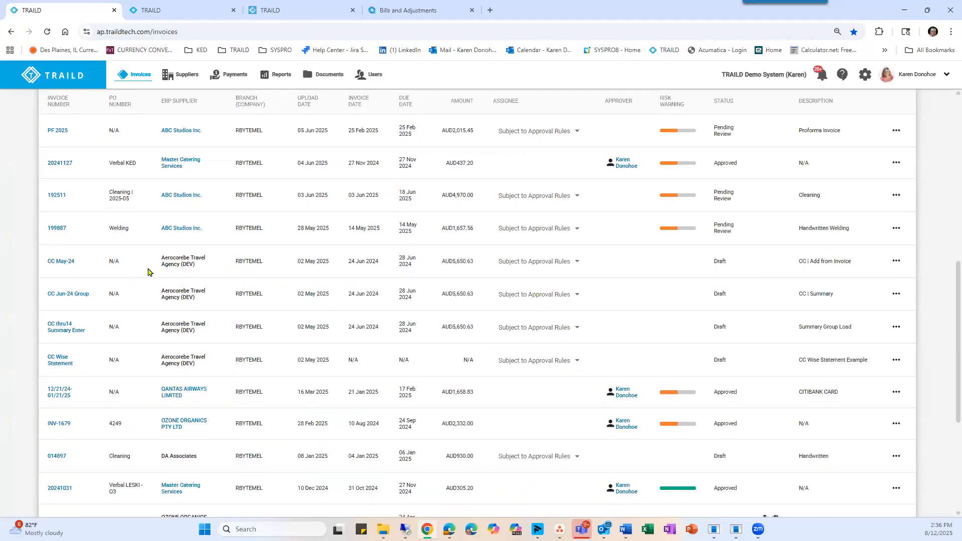
{"action": "scroll", "coordinate": [148, 272], "scroll_direction": "down", "scroll_amount": 3}
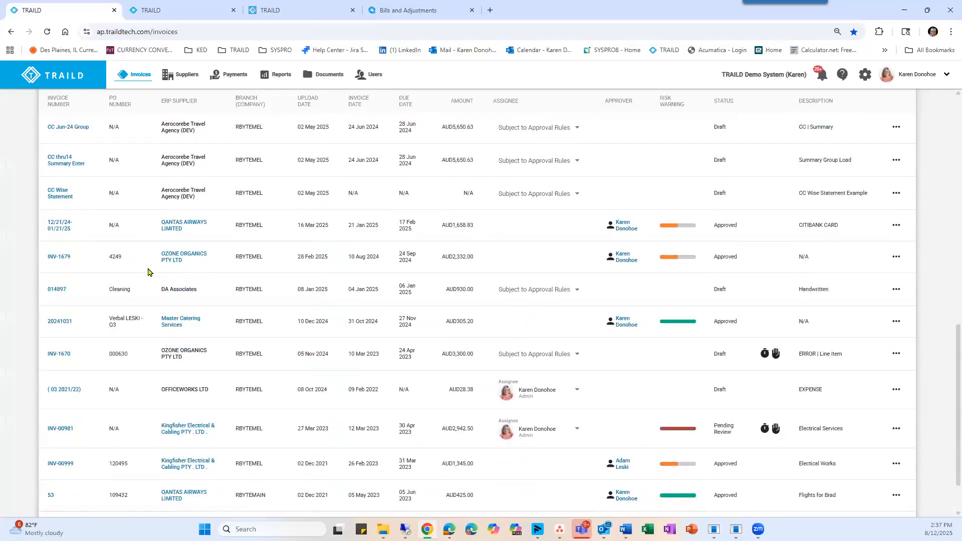
{"action": "left_click", "coordinate": [58, 354]}
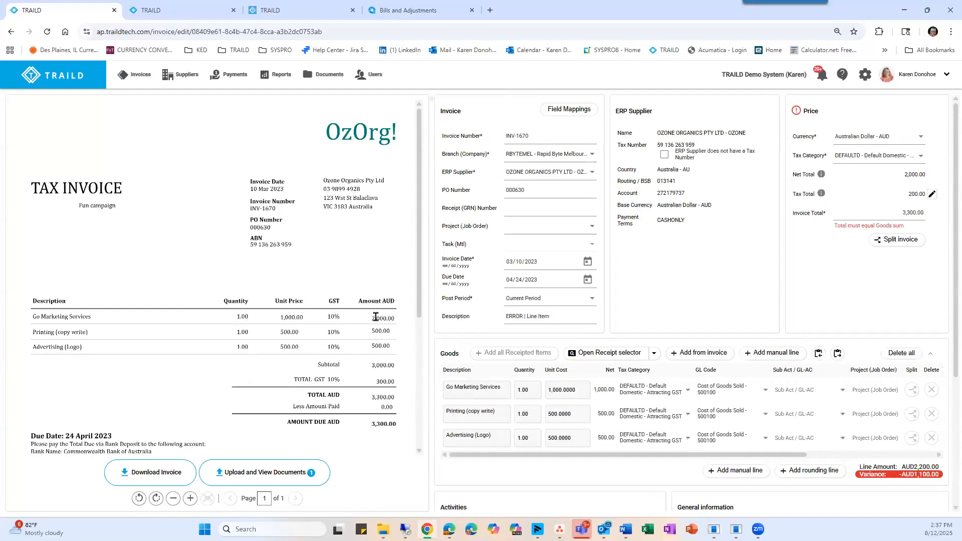
Compare the Go Marketing Services amount on the invoice document with the extracted goods lines and the variance.
{"action": "left_click_drag", "start_coordinate": [372, 319], "coordinate": [392, 315]}
{"action": "scroll", "coordinate": [414, 289], "scroll_direction": "down", "scroll_amount": 1}
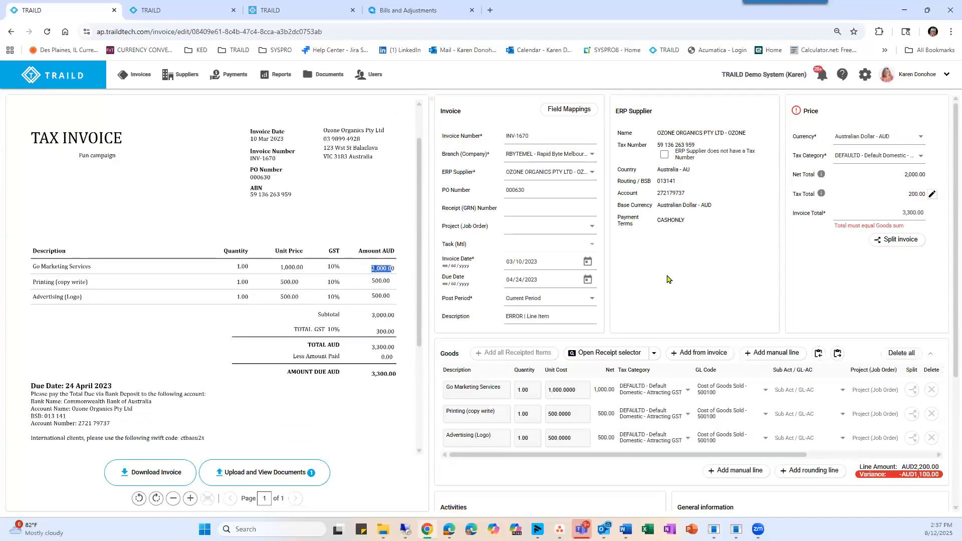
{"action": "scroll", "coordinate": [666, 279], "scroll_direction": "down", "scroll_amount": 2}
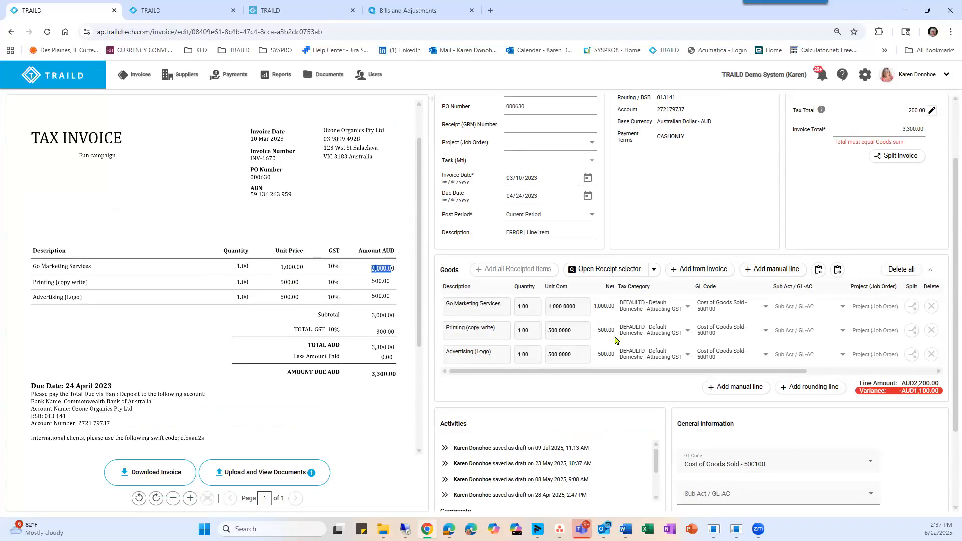
{"action": "left_click", "coordinate": [400, 271]}
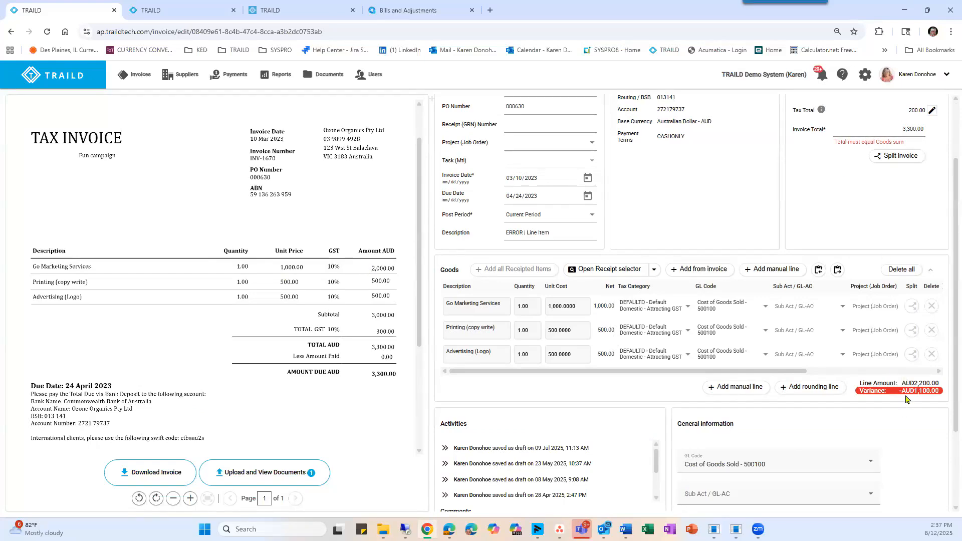
Review the invoice's On hold and Urgent flags and read through its comment history.
{"action": "scroll", "coordinate": [907, 400], "scroll_direction": "down", "scroll_amount": 2}
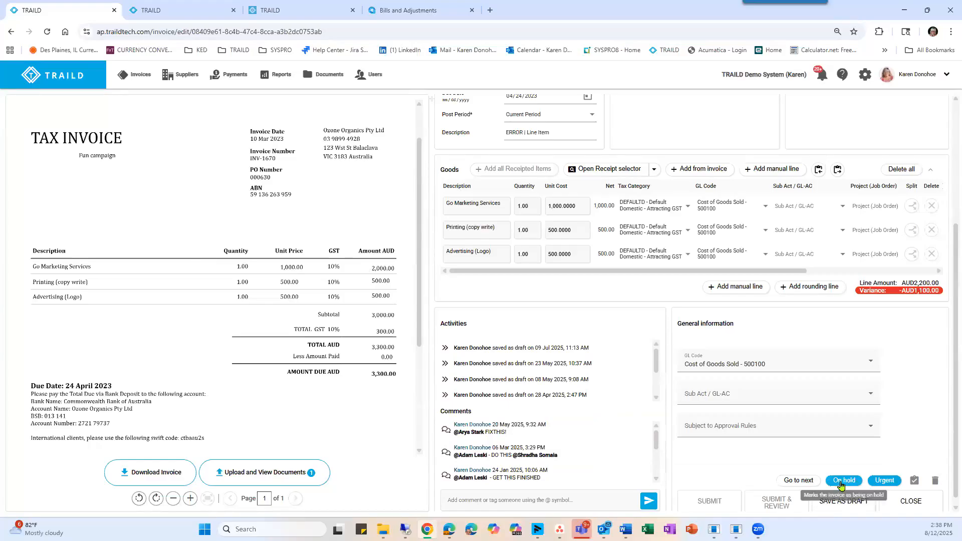
{"action": "scroll", "coordinate": [562, 440], "scroll_direction": "down", "scroll_amount": 4}
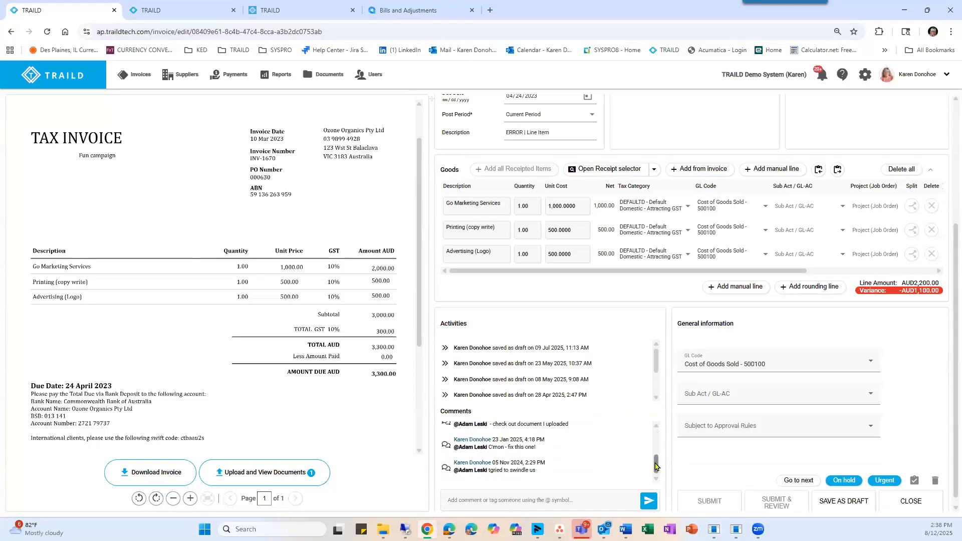
{"action": "left_click_drag", "start_coordinate": [656, 458], "coordinate": [655, 427]}
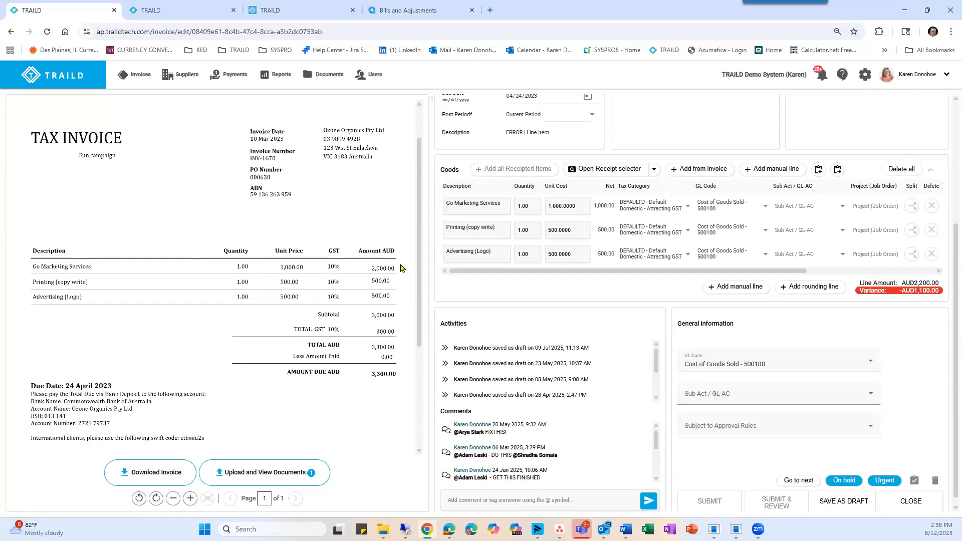
Open the first draft INV-1679 from the invoice list and view the invoice flagged as having the same number.
{"action": "left_click", "coordinate": [133, 76]}
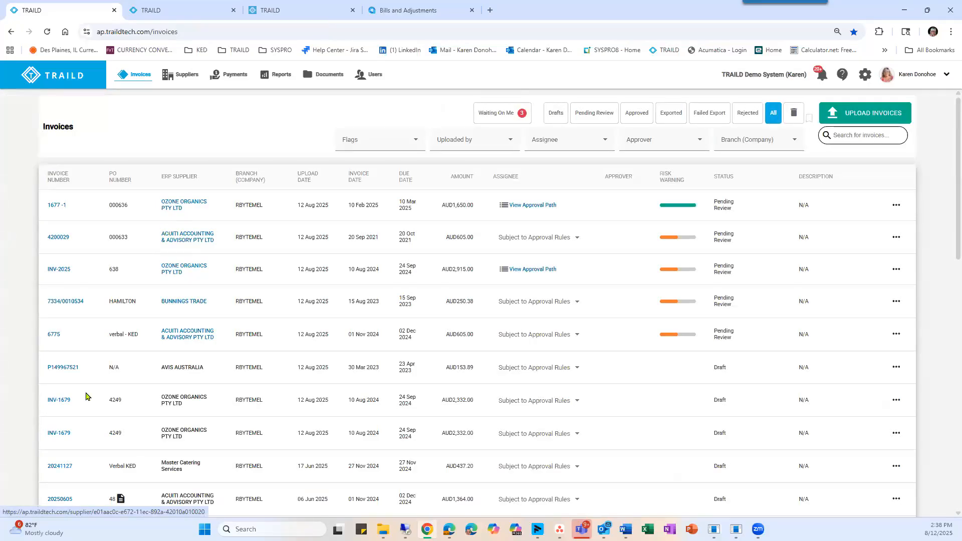
{"action": "left_click", "coordinate": [59, 401]}
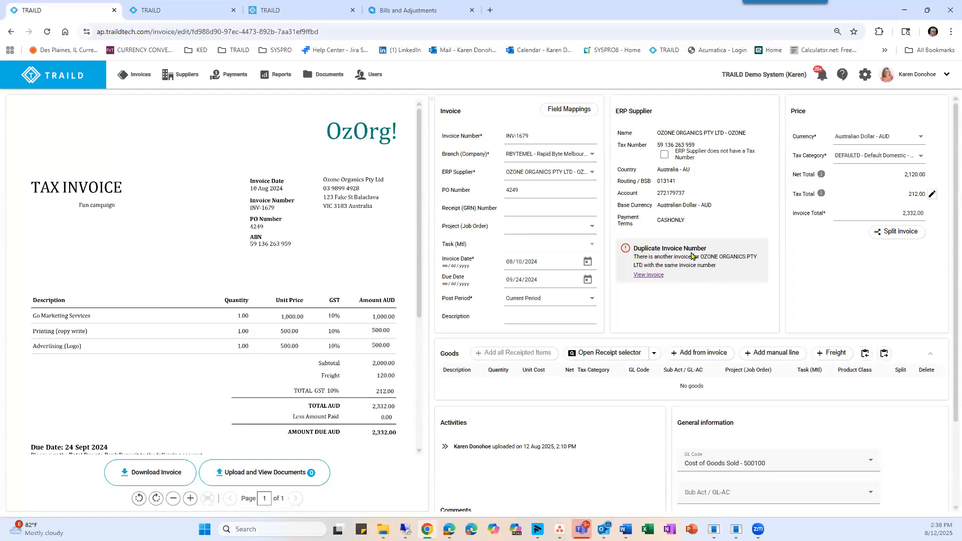
{"action": "left_click", "coordinate": [644, 275]}
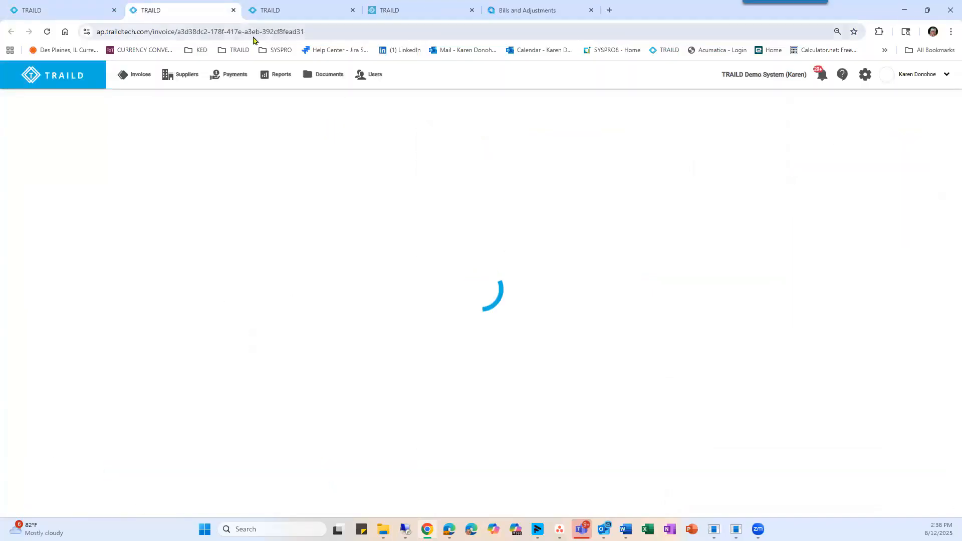
Return to the duplicate draft INV-1679 and delete it.
{"action": "left_click", "coordinate": [75, 10]}
{"action": "scroll", "coordinate": [789, 348], "scroll_direction": "down", "scroll_amount": 3}
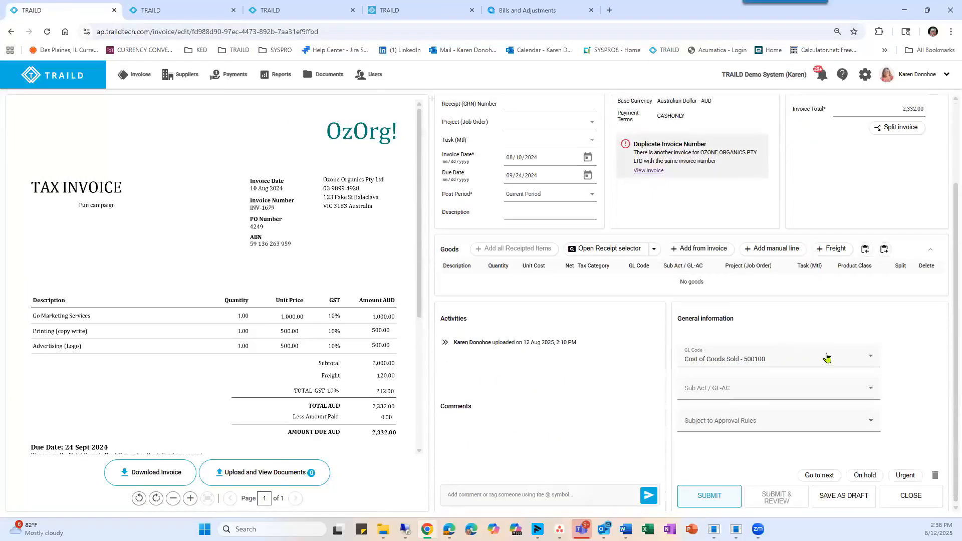
{"action": "left_click", "coordinate": [935, 473]}
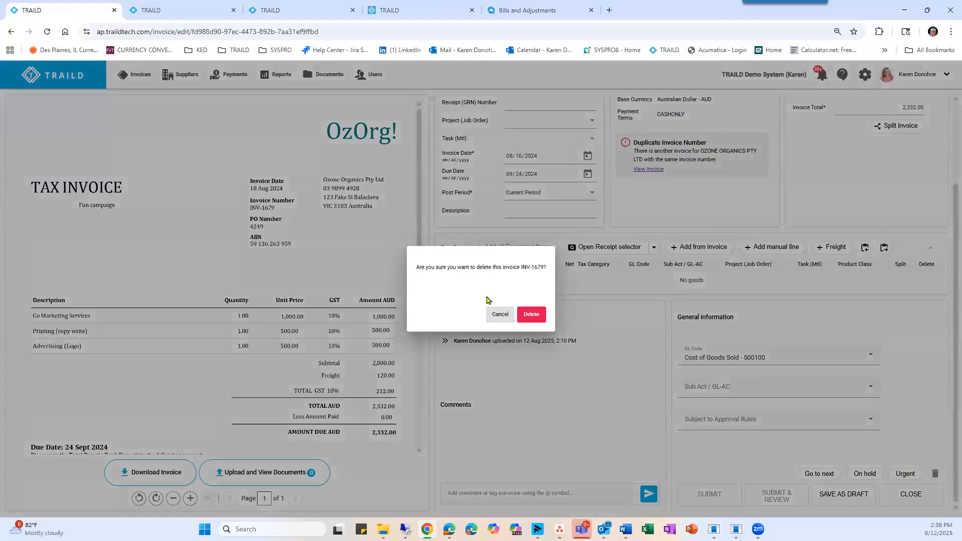
{"action": "left_click", "coordinate": [530, 314]}
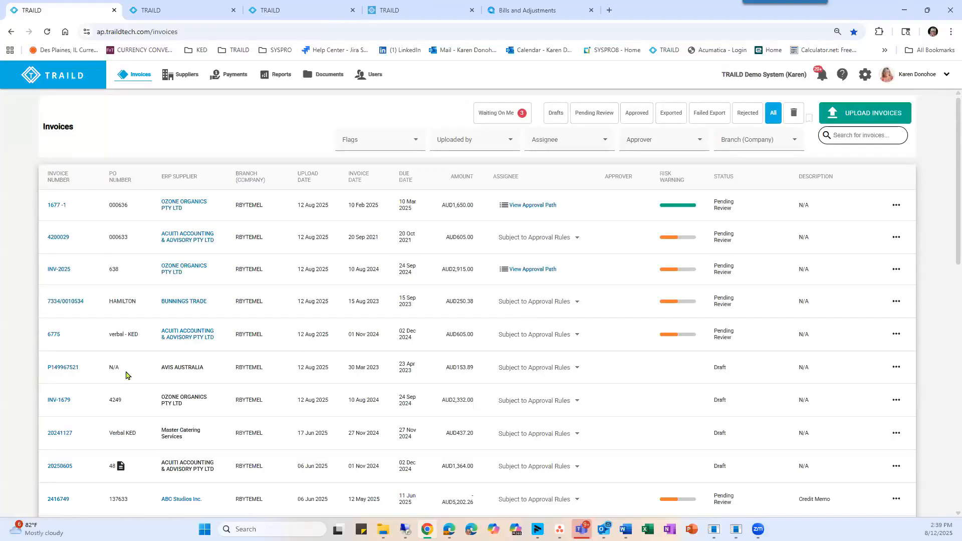
Open the Avis Australia draft invoice and look through the pages of its attached document.
{"action": "left_click", "coordinate": [59, 371]}
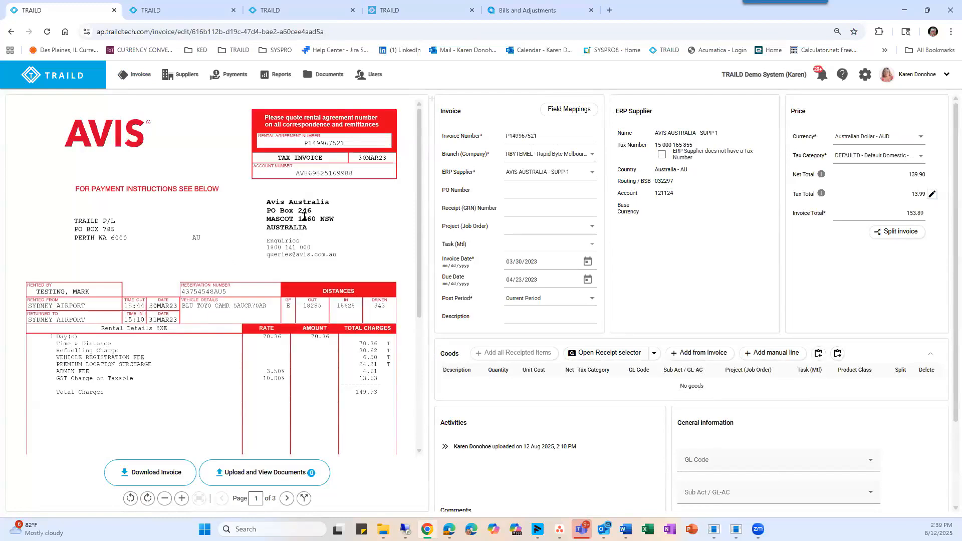
{"action": "left_click", "coordinate": [287, 499]}
{"action": "left_click", "coordinate": [223, 498]}
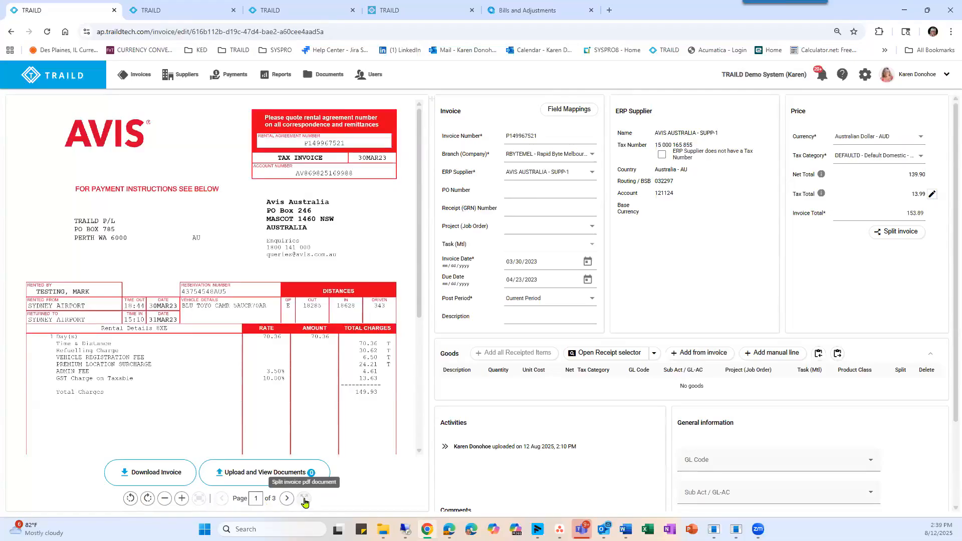
Split the three-page Avis invoice document into separate single-page invoices and check them in the invoice list.
{"action": "left_click", "coordinate": [304, 500]}
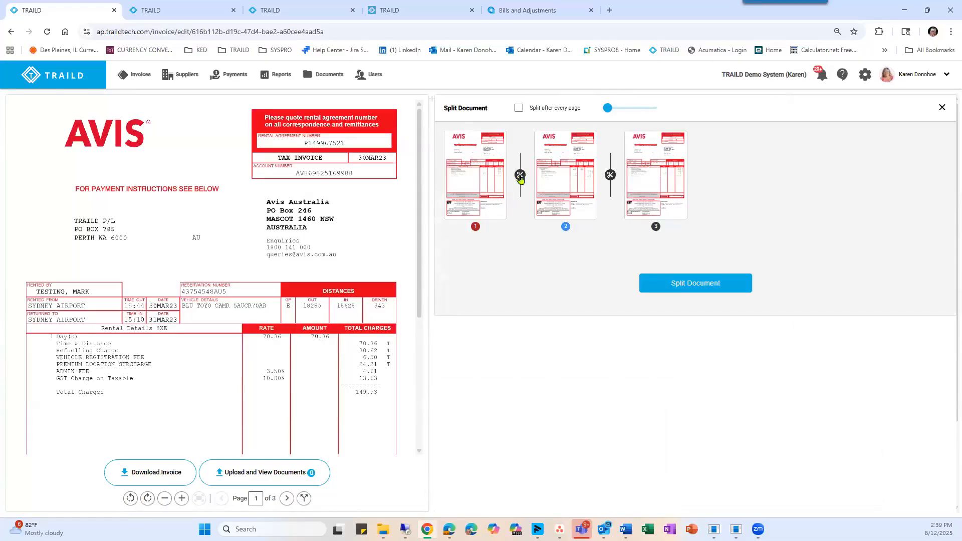
{"action": "left_click", "coordinate": [610, 175]}
{"action": "left_click", "coordinate": [609, 177]}
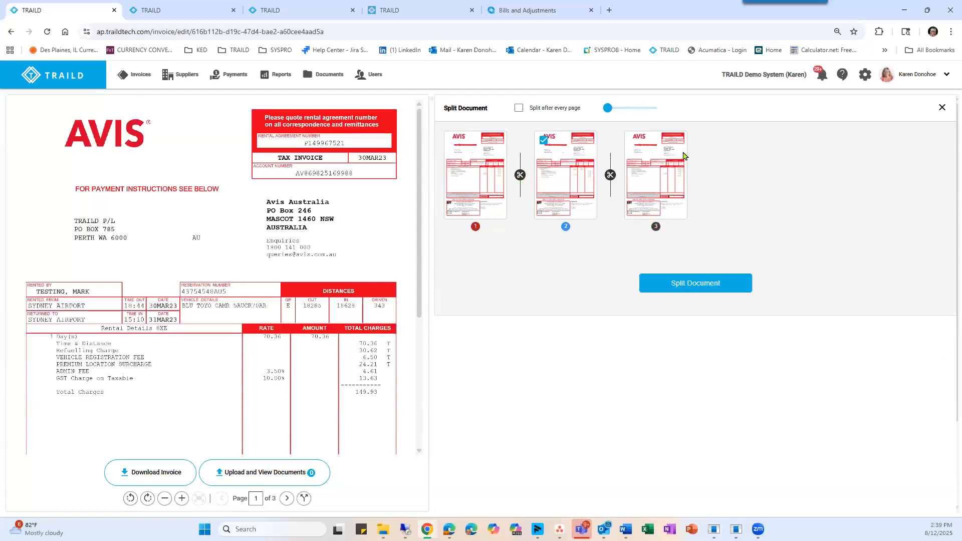
{"action": "left_click", "coordinate": [691, 287]}
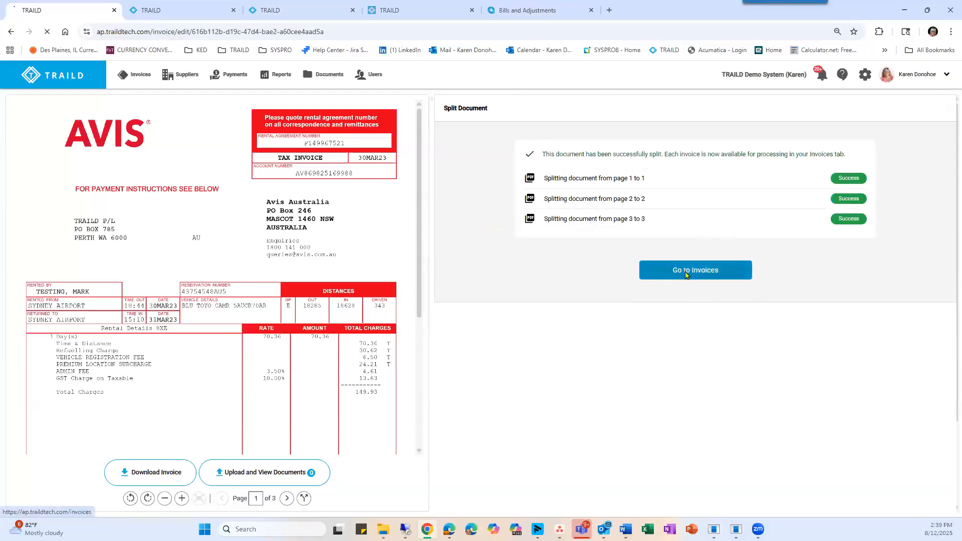
{"action": "left_click", "coordinate": [683, 272]}
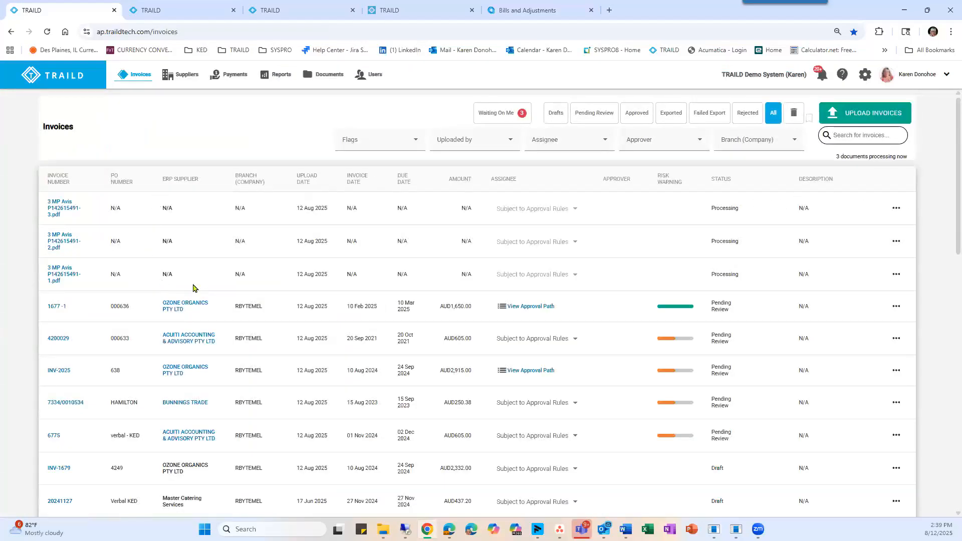
{"action": "scroll", "coordinate": [193, 288], "scroll_direction": "down", "scroll_amount": 7}
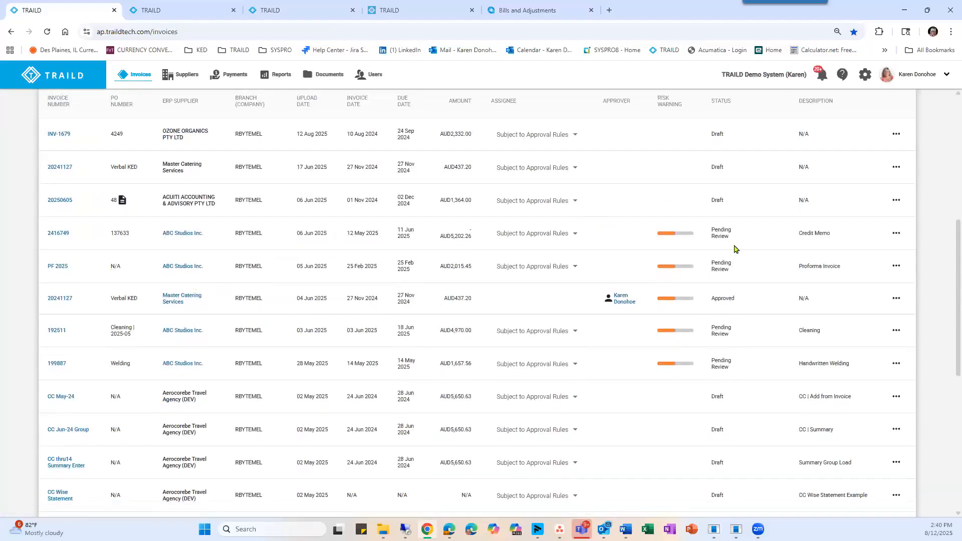
{"action": "scroll", "coordinate": [734, 249], "scroll_direction": "up", "scroll_amount": 7}
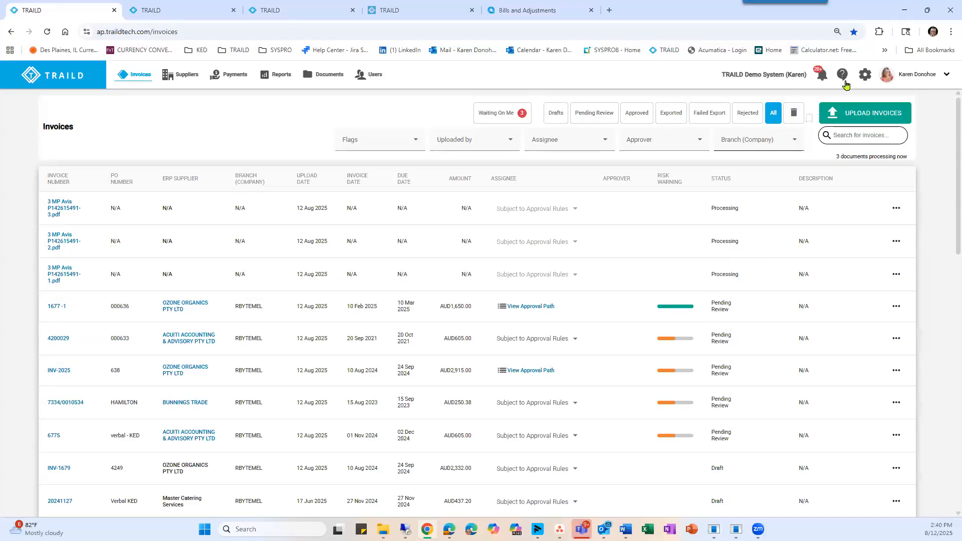
Open the invoice approval rules in the settings and review the Catering & Food auto-approve rule.
{"action": "left_click", "coordinate": [864, 76]}
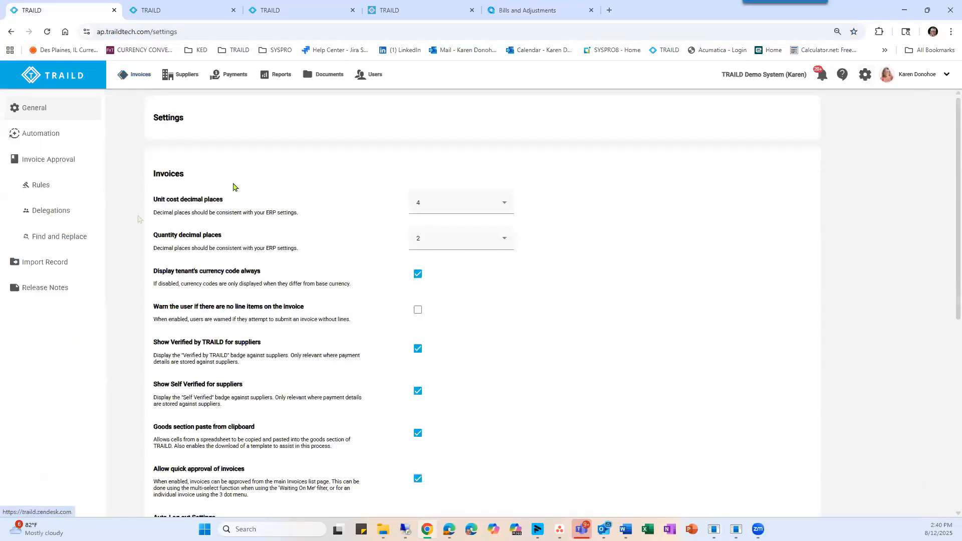
{"action": "left_click", "coordinate": [41, 187]}
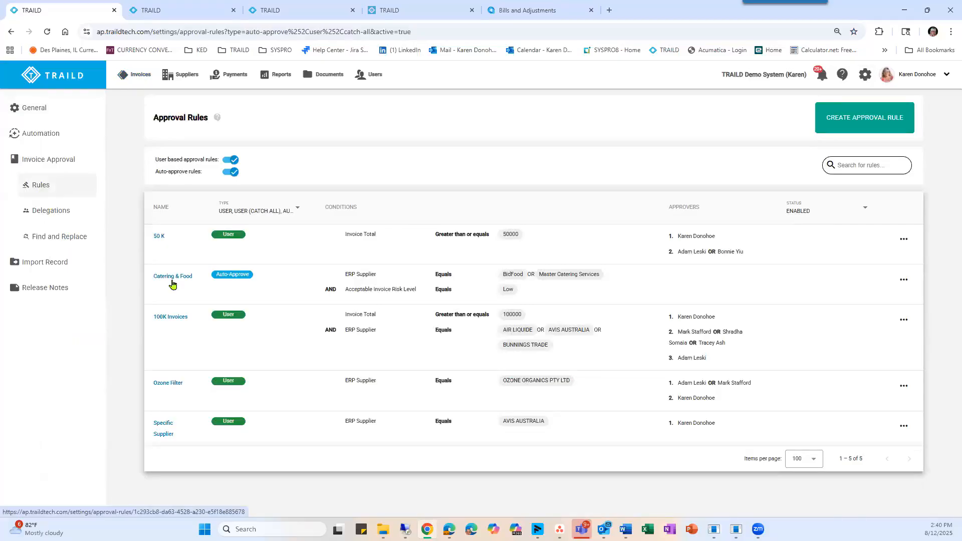
{"action": "left_click", "coordinate": [171, 281]}
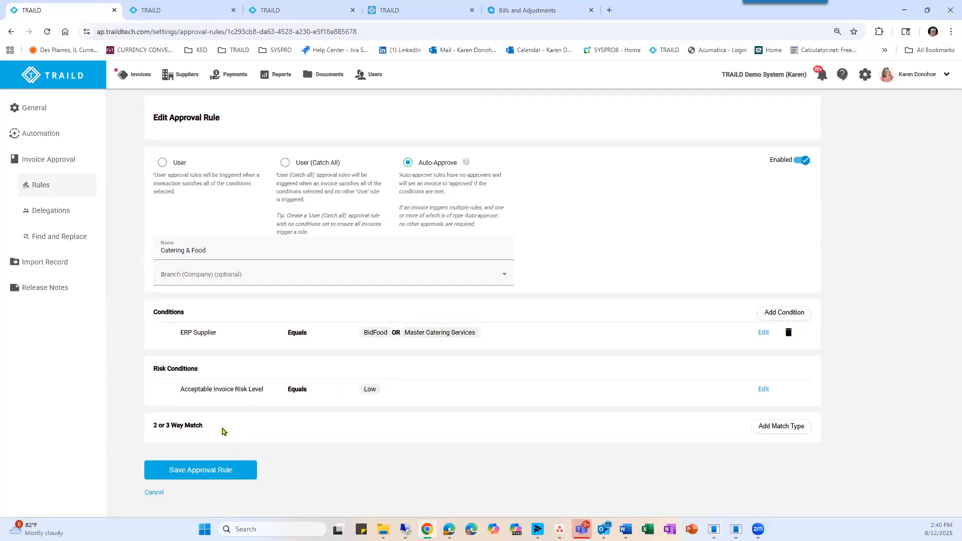
Open the 100K Invoices approval rule and review its conditions, approval path and approver levels.
{"action": "left_click", "coordinate": [36, 186]}
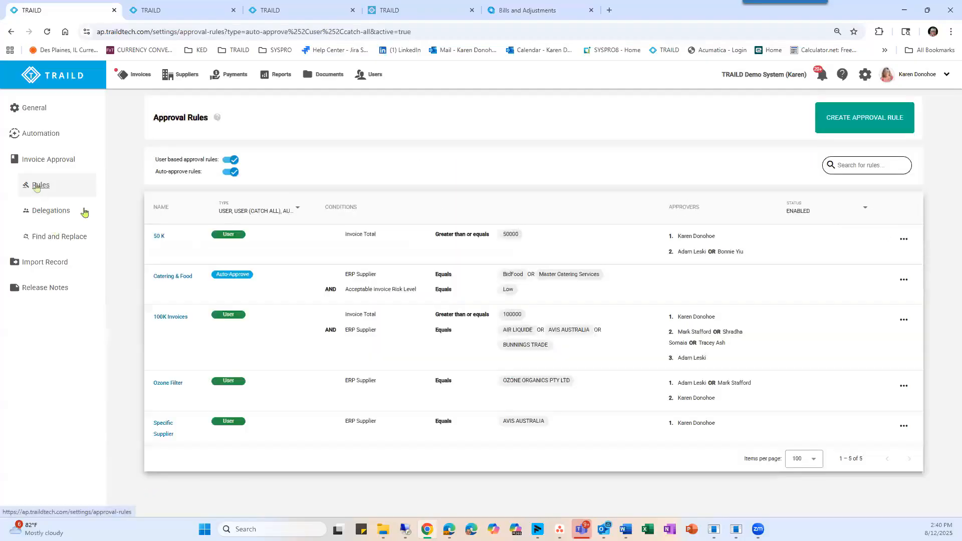
{"action": "left_click", "coordinate": [171, 318]}
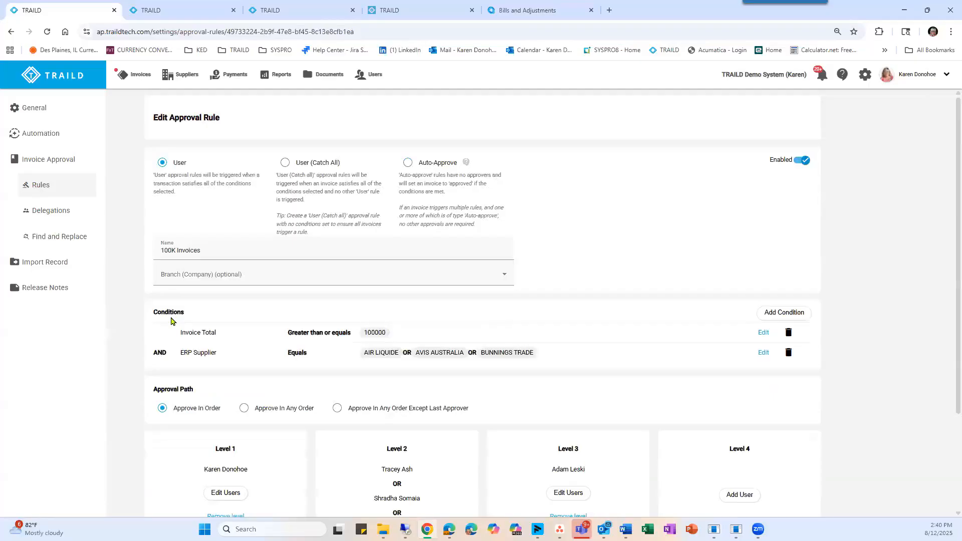
{"action": "scroll", "coordinate": [172, 316], "scroll_direction": "down", "scroll_amount": 1}
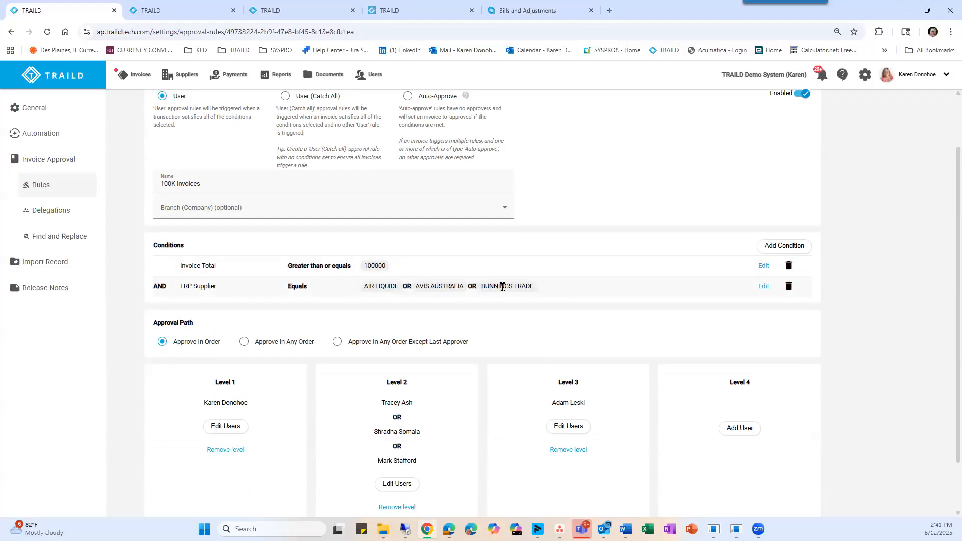
{"action": "scroll", "coordinate": [501, 286], "scroll_direction": "down", "scroll_amount": 1}
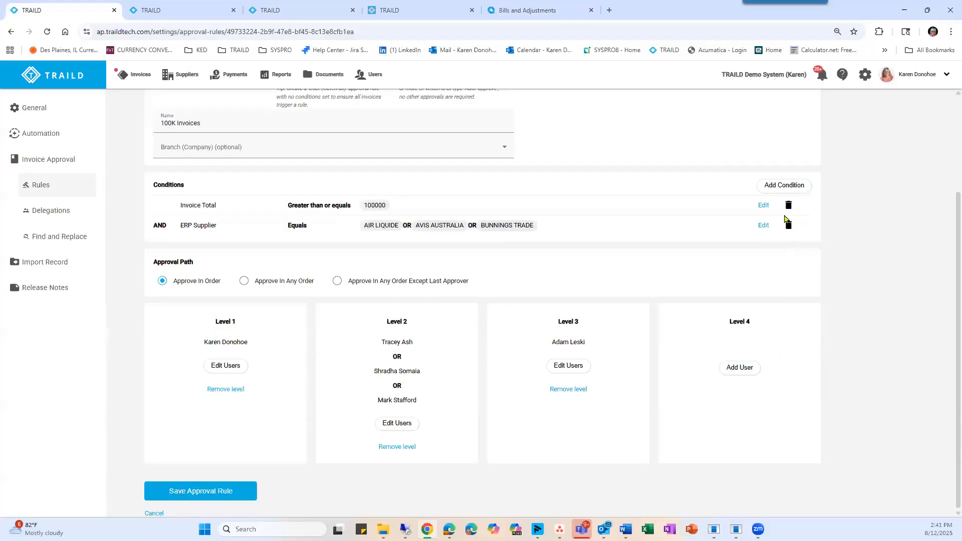
View the fields available for a new condition on the 100K Invoices rule, without adding one.
{"action": "left_click", "coordinate": [774, 188]}
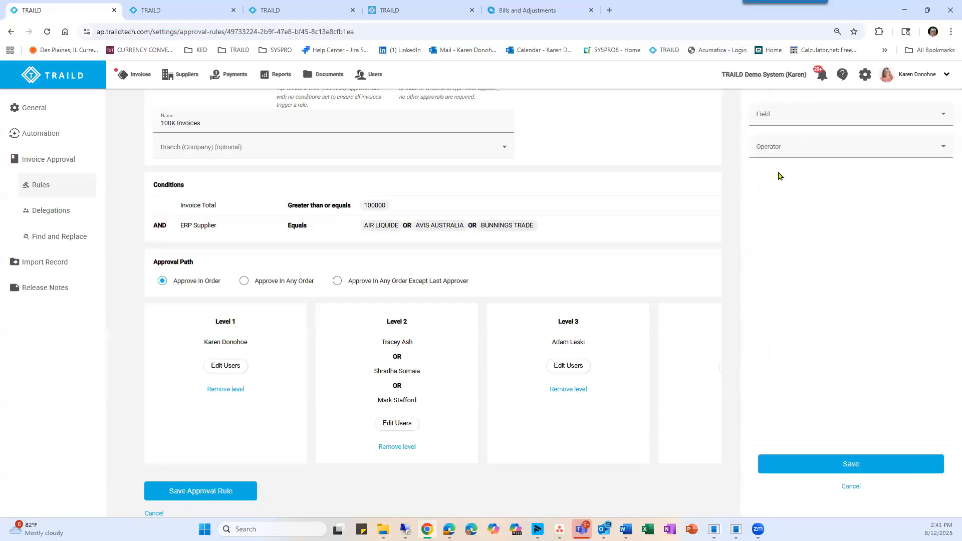
{"action": "left_click", "coordinate": [771, 120]}
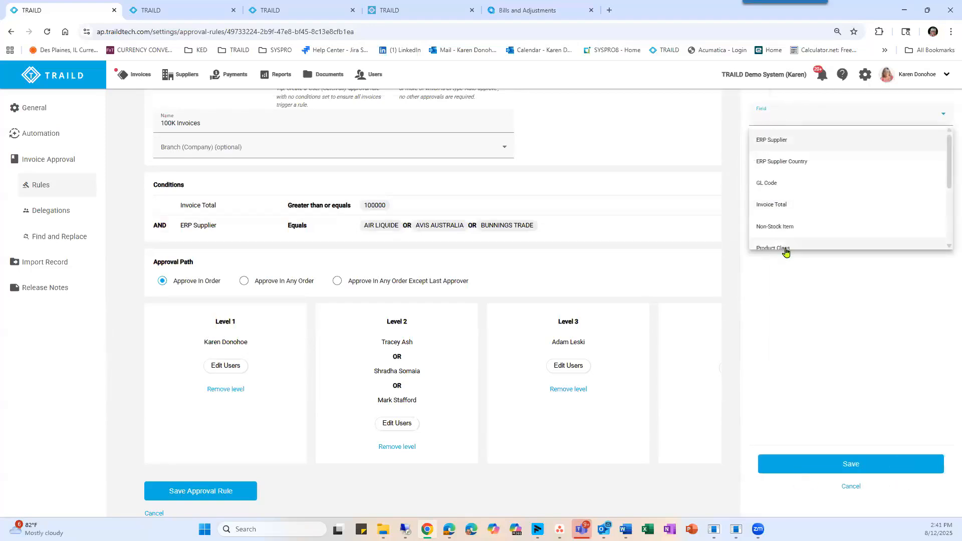
{"action": "left_click", "coordinate": [851, 487]}
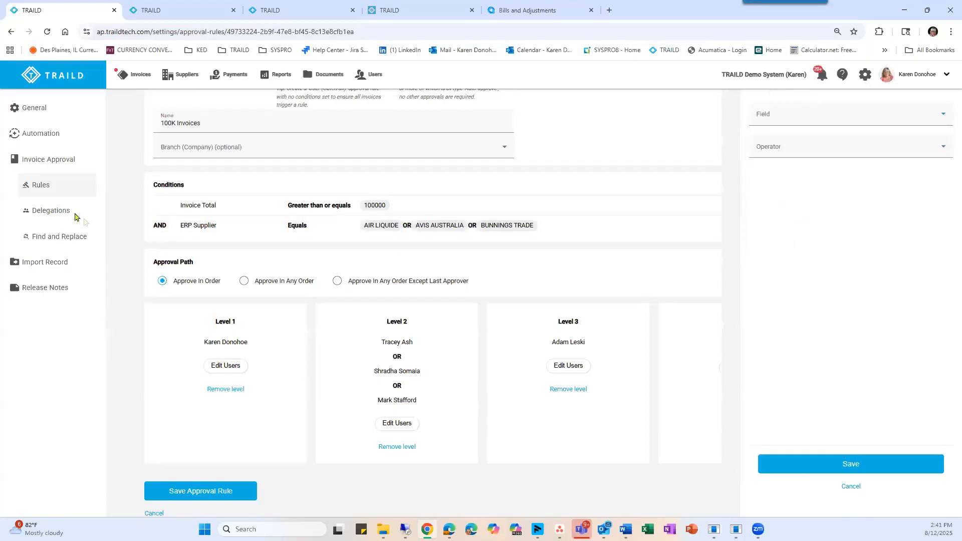
Open Ozone Organics invoice 1677 -1 from the invoice list and review its risk summary, goods lines and activities.
{"action": "left_click", "coordinate": [139, 75]}
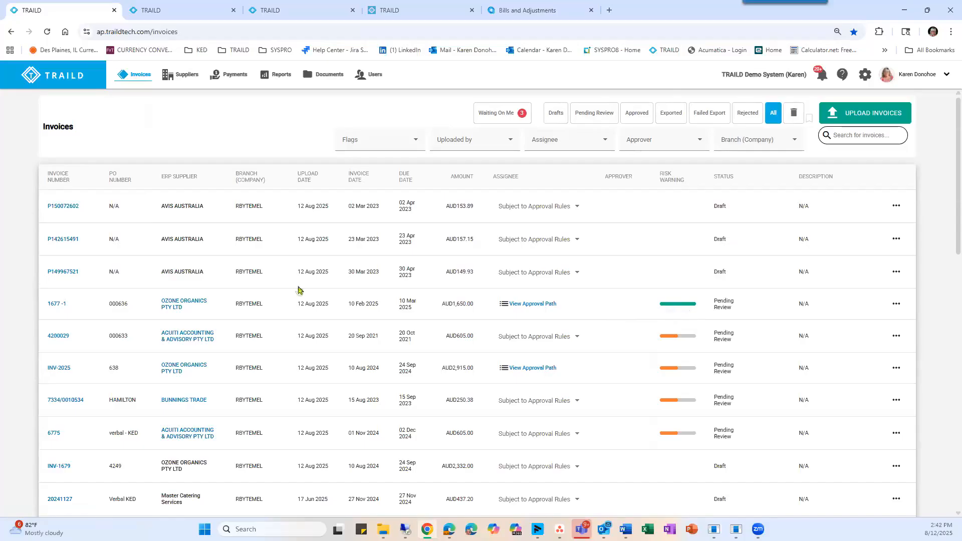
{"action": "left_click", "coordinate": [55, 304]}
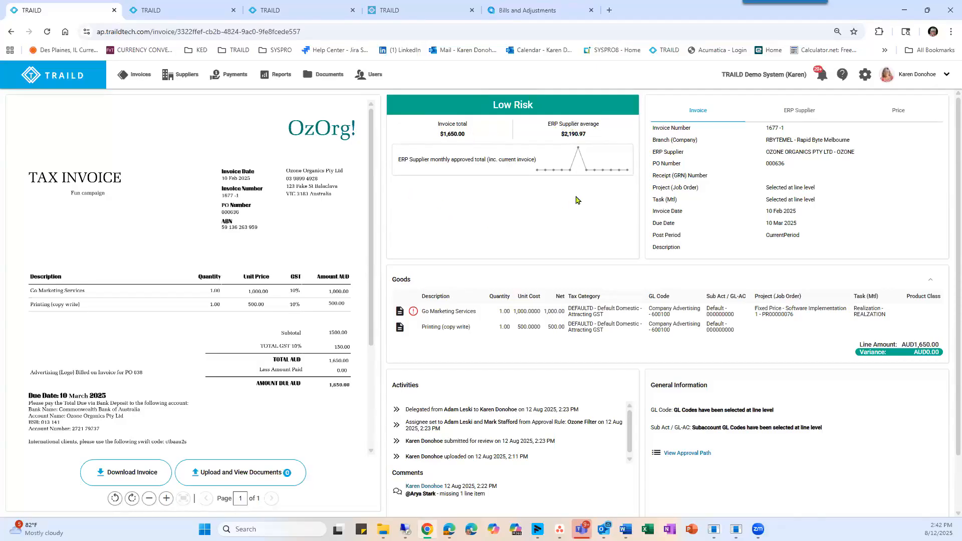
{"action": "scroll", "coordinate": [570, 189], "scroll_direction": "down", "scroll_amount": 2}
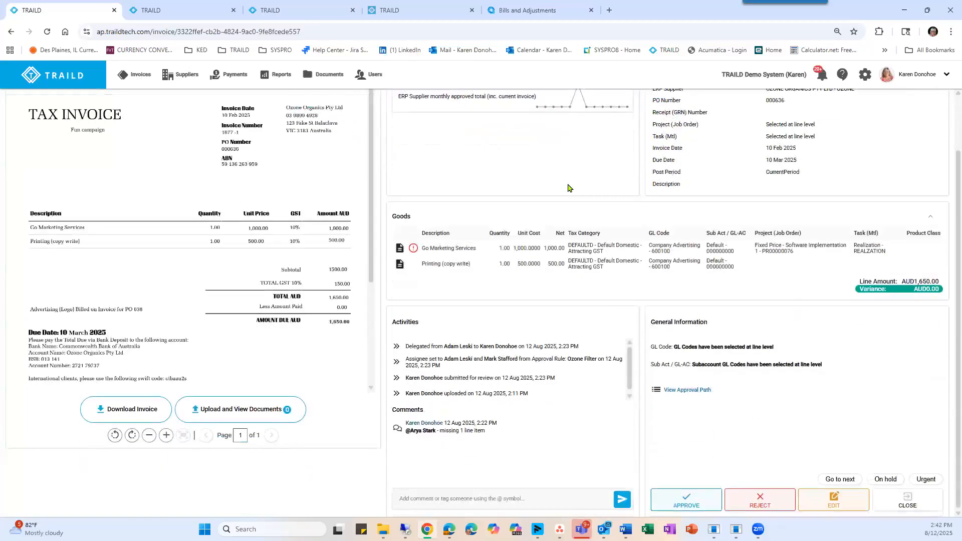
{"action": "mouse_move", "coordinate": [413, 250]}
{"action": "left_click_drag", "start_coordinate": [531, 359], "coordinate": [538, 369]}
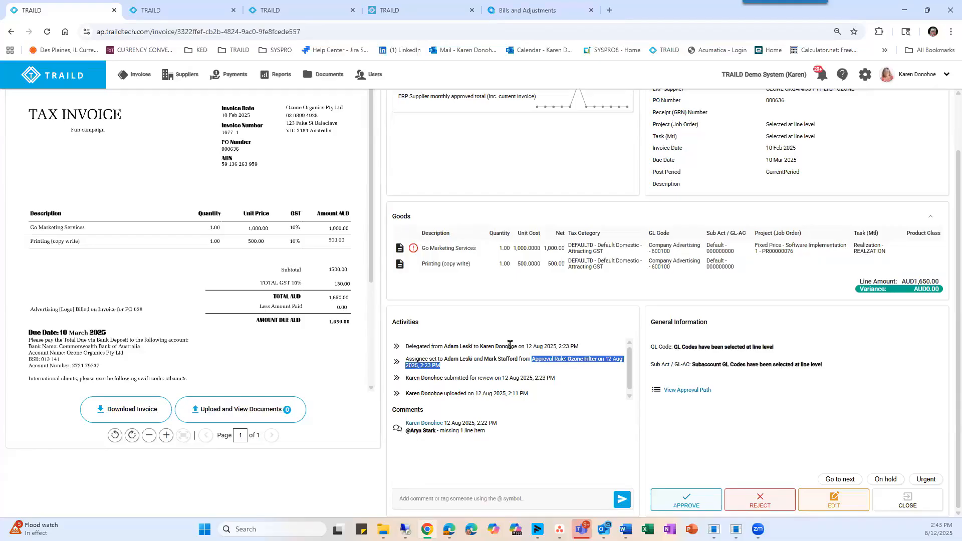
View the approval path of invoice 1677 -1 and close it.
{"action": "scroll", "coordinate": [470, 386], "scroll_direction": "down", "scroll_amount": 1}
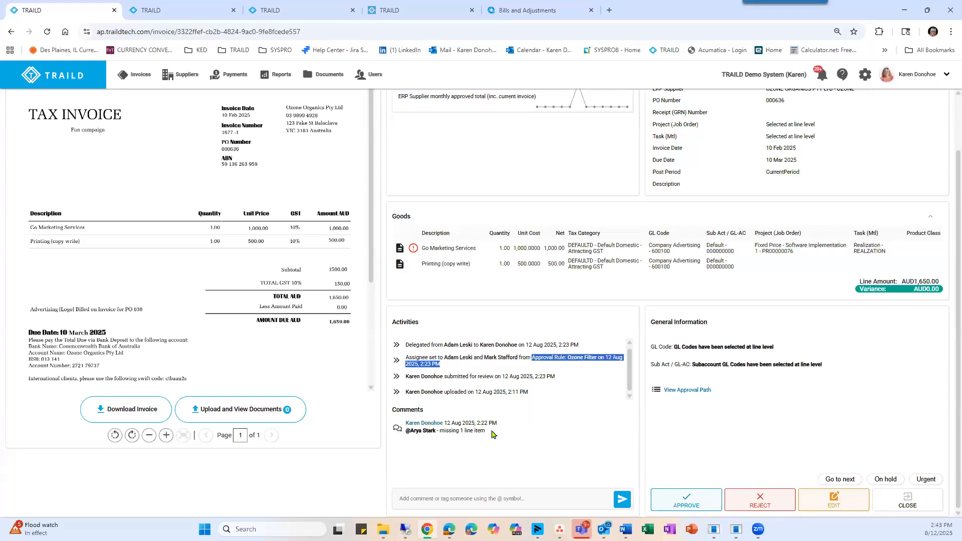
{"action": "left_click", "coordinate": [680, 391]}
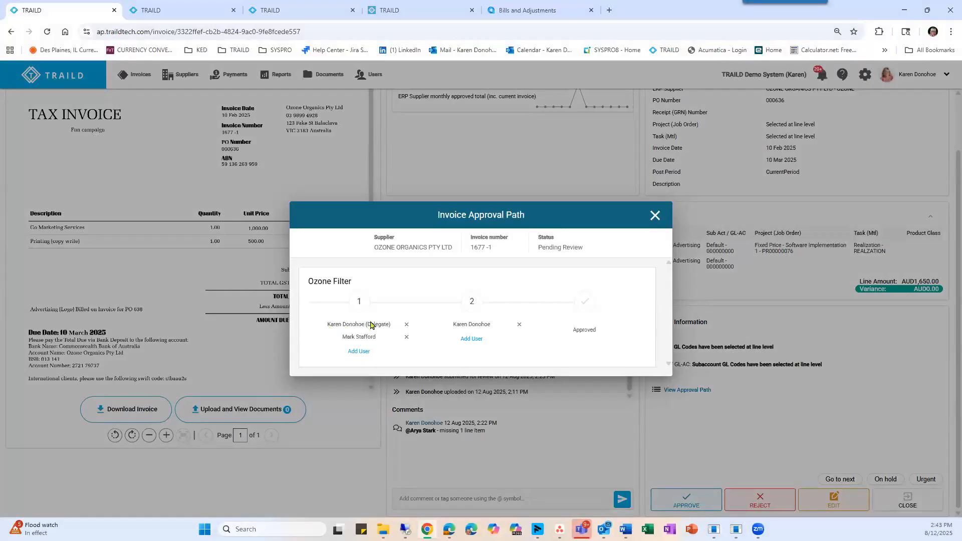
{"action": "left_click", "coordinate": [655, 216]}
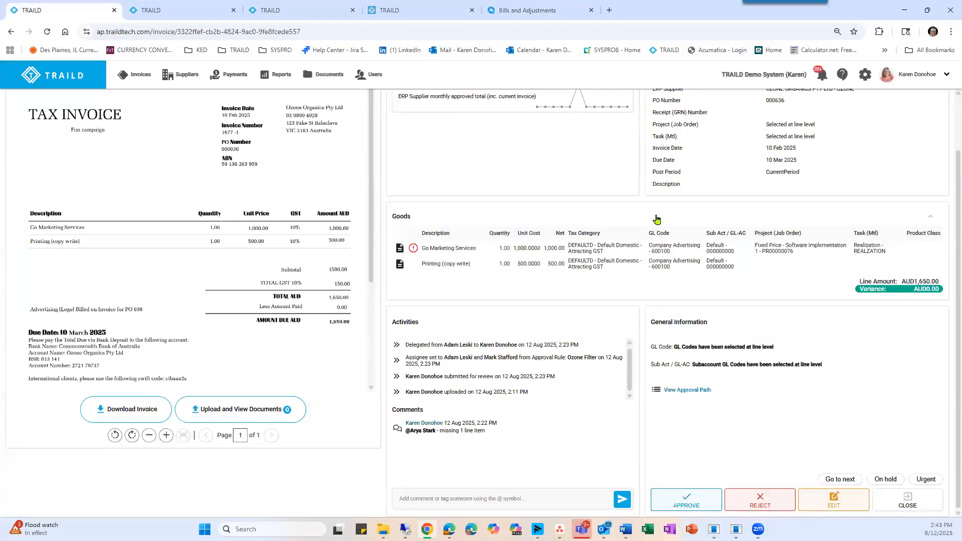
Check the risk summary of invoice 1677 -1 once more and approve the invoice.
{"action": "scroll", "coordinate": [515, 316], "scroll_direction": "up", "scroll_amount": 2}
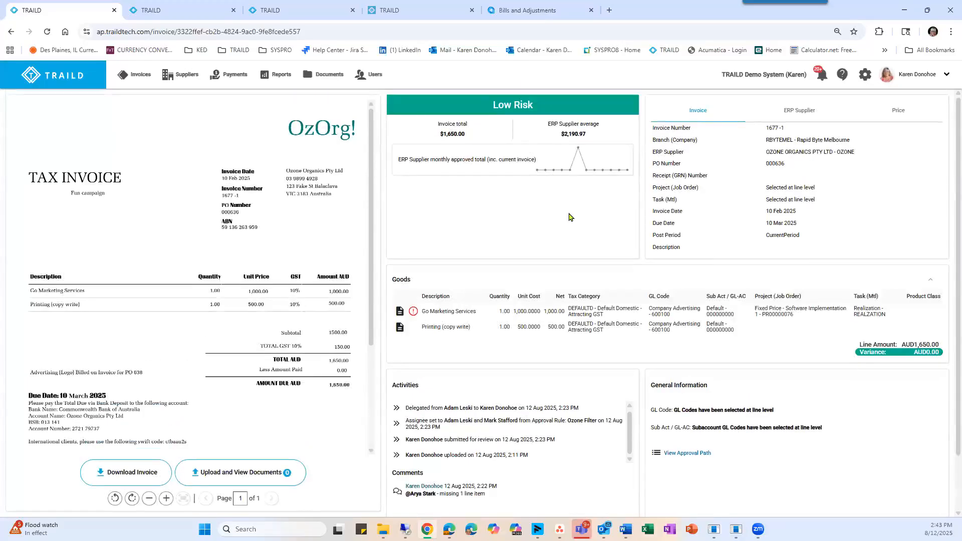
{"action": "scroll", "coordinate": [569, 214], "scroll_direction": "down", "scroll_amount": 2}
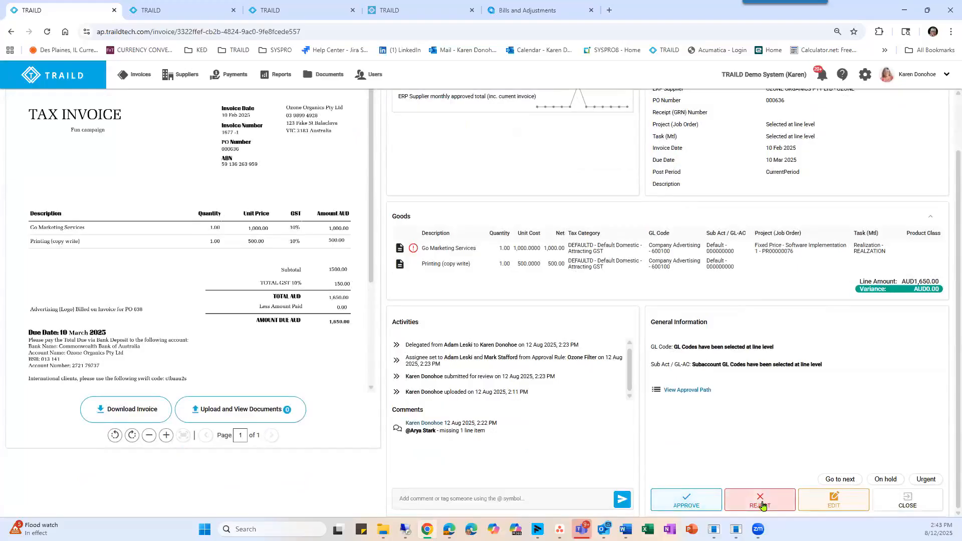
{"action": "left_click", "coordinate": [683, 503]}
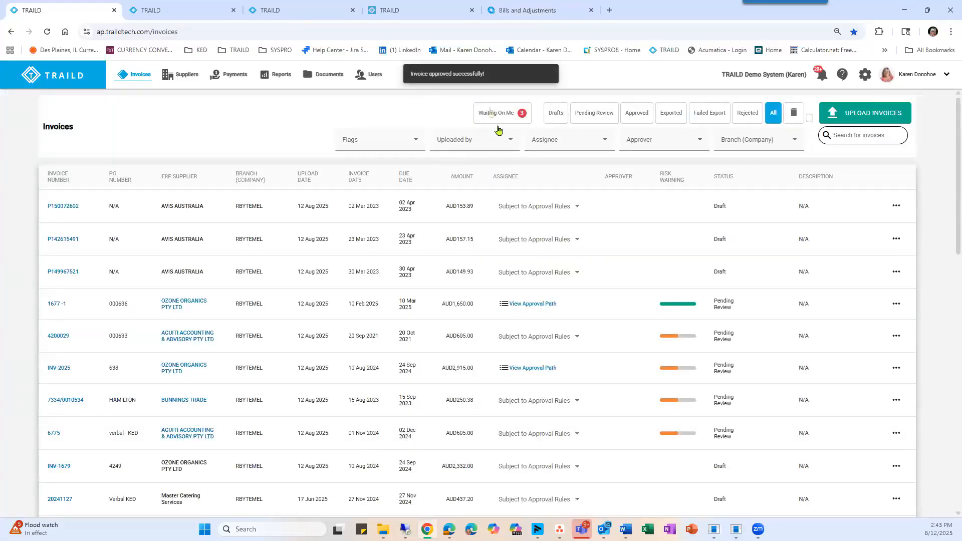
Filter the invoices to Waiting On Me, open INV-2025 and review its goods lines, activities and comments.
{"action": "left_click", "coordinate": [490, 111]}
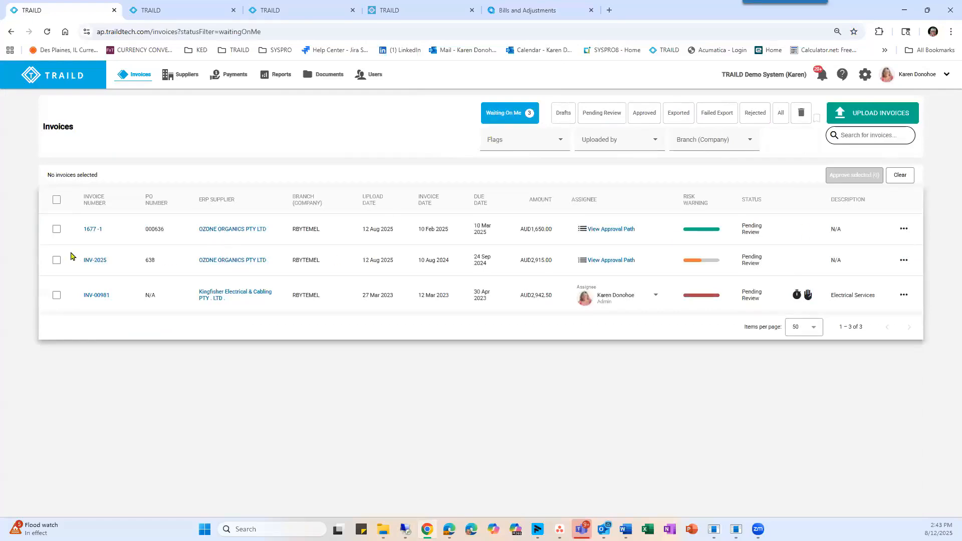
{"action": "left_click", "coordinate": [95, 262]}
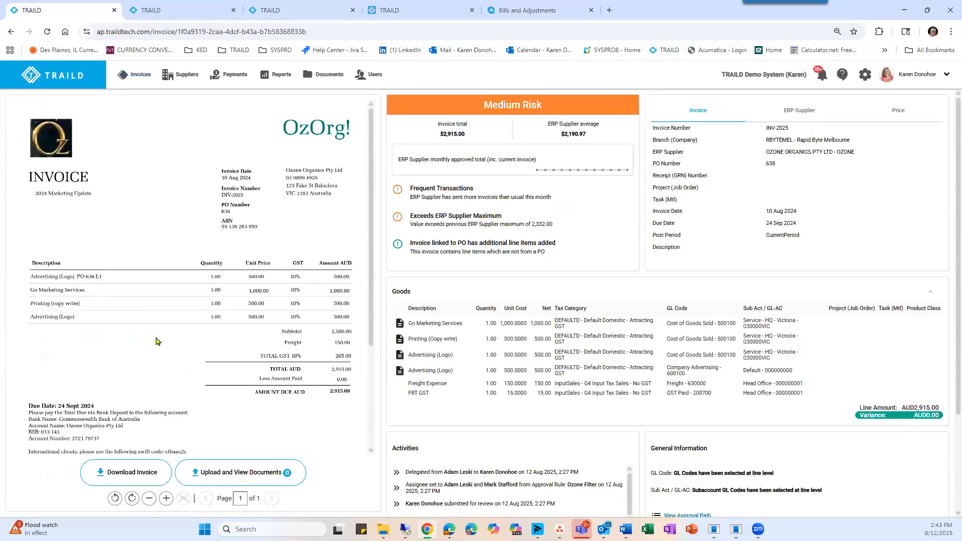
{"action": "scroll", "coordinate": [157, 338], "scroll_direction": "down", "scroll_amount": 5}
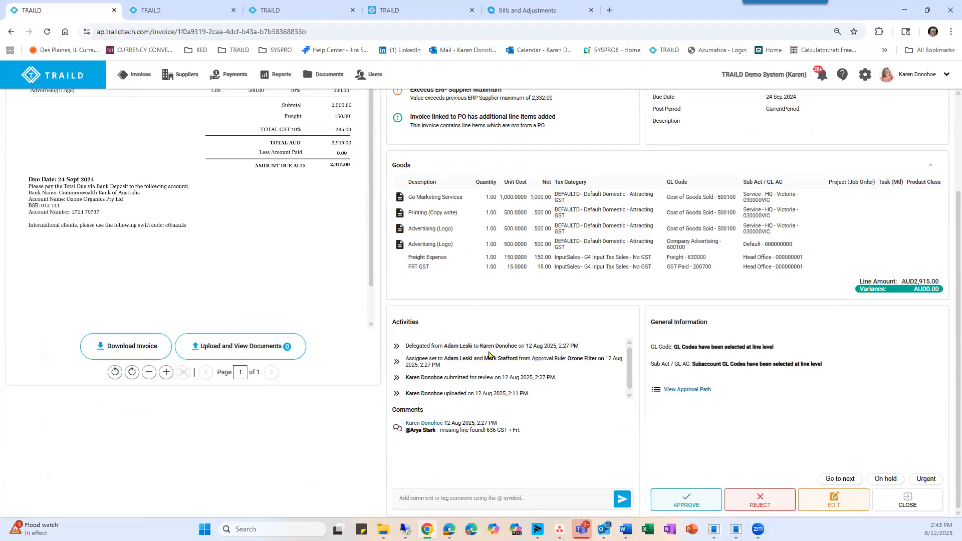
{"action": "scroll", "coordinate": [490, 356], "scroll_direction": "up", "scroll_amount": 2}
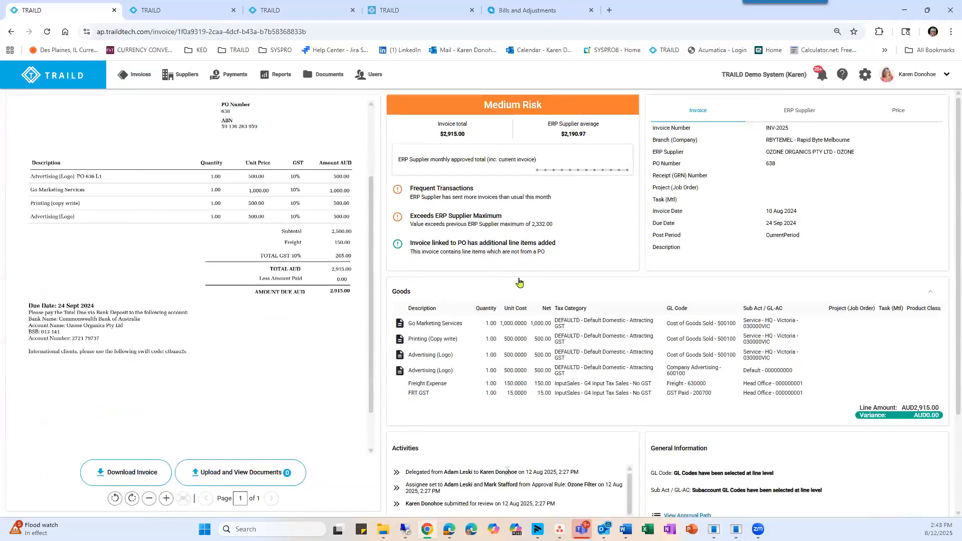
Examine INV-2025's risk warnings about additional line items on the PO and frequent transactions against the invoice document.
{"action": "left_click_drag", "start_coordinate": [560, 243], "coordinate": [409, 245]}
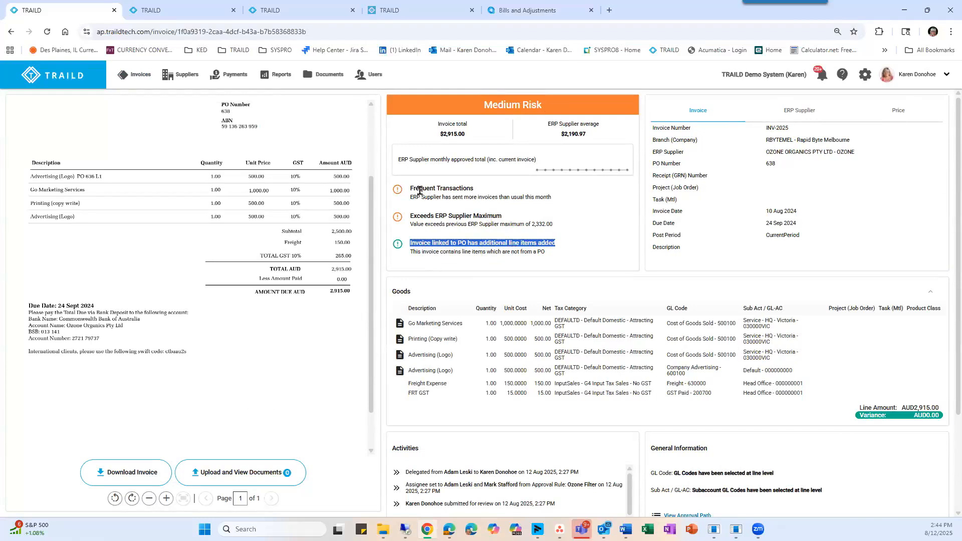
{"action": "left_click_drag", "start_coordinate": [472, 188], "coordinate": [409, 189]}
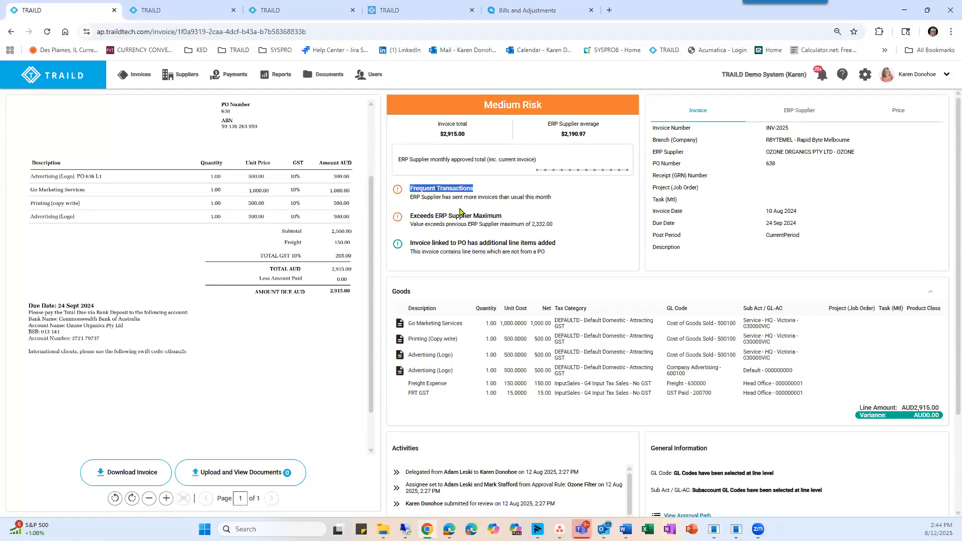
{"action": "scroll", "coordinate": [274, 318], "scroll_direction": "up", "scroll_amount": 3}
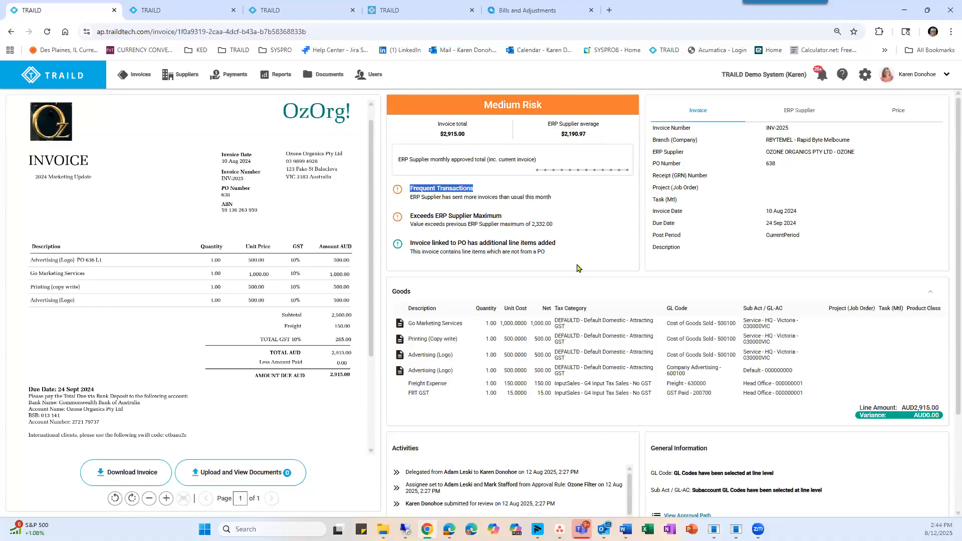
Review INV-2025's goods lines, activities and comments once more and approve the invoice.
{"action": "scroll", "coordinate": [578, 264], "scroll_direction": "down", "scroll_amount": 3}
{"action": "scroll", "coordinate": [576, 261], "scroll_direction": "up", "scroll_amount": 3}
{"action": "scroll", "coordinate": [643, 273], "scroll_direction": "down", "scroll_amount": 3}
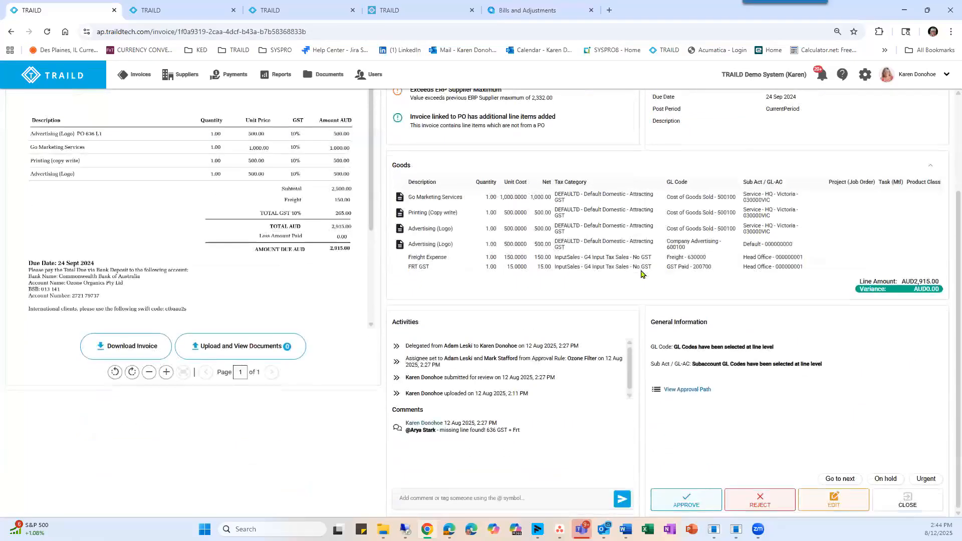
{"action": "left_click", "coordinate": [676, 502]}
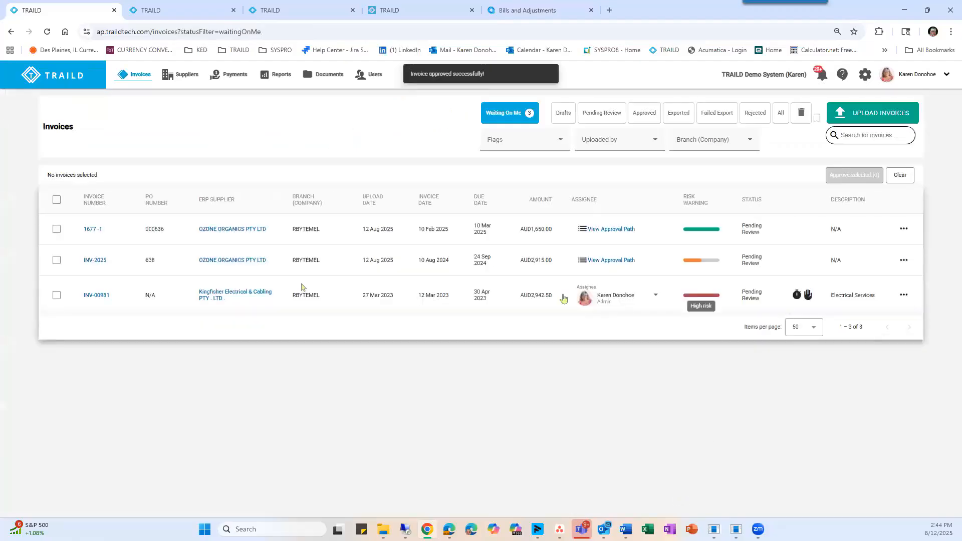
Open invoice INV-00981 and review its risk warnings, including the exceeded ERP supplier maximum.
{"action": "left_click", "coordinate": [91, 296]}
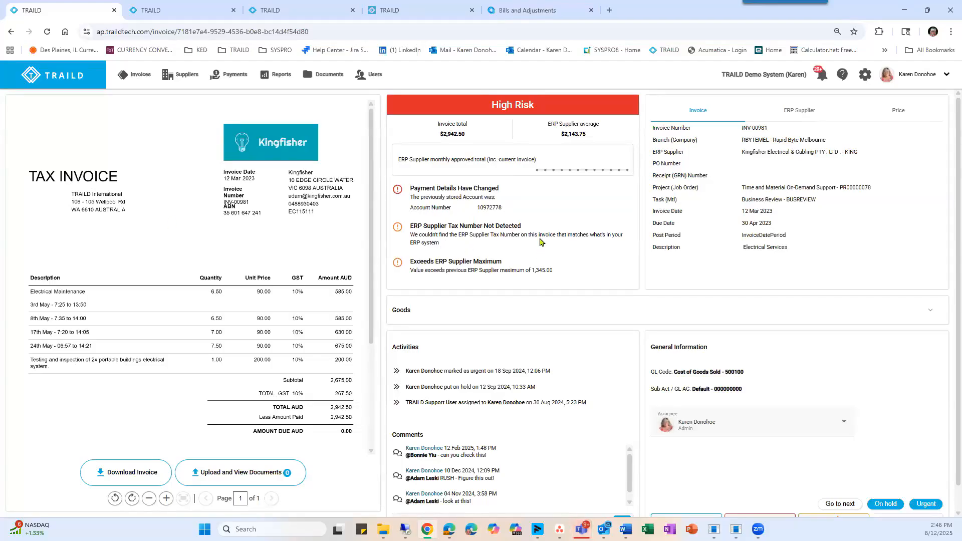
{"action": "scroll", "coordinate": [540, 243], "scroll_direction": "down", "scroll_amount": 1}
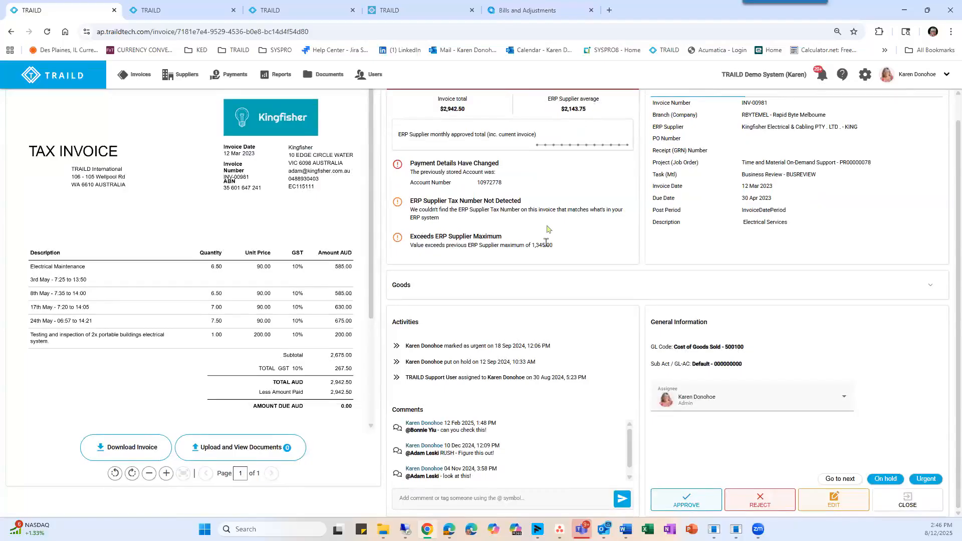
{"action": "left_click_drag", "start_coordinate": [557, 242], "coordinate": [527, 245]}
View the available rejection reasons for INV-00981, cancel the rejection and read the invoice's comments.
{"action": "left_click", "coordinate": [759, 504]}
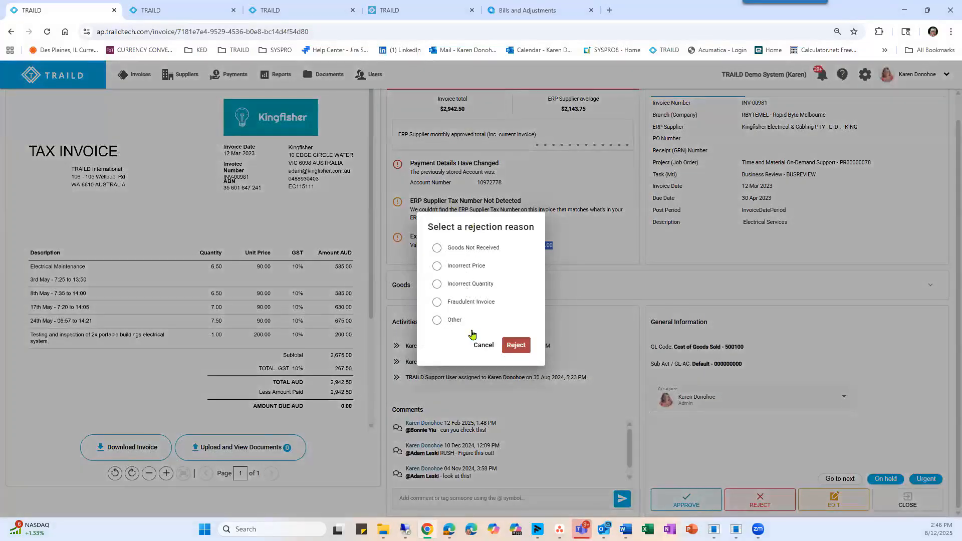
{"action": "left_click", "coordinate": [483, 345]}
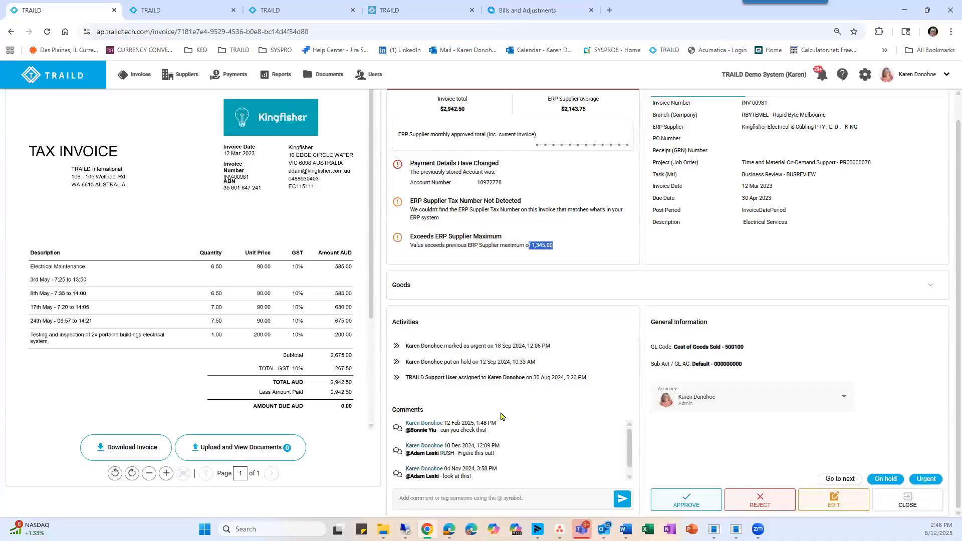
{"action": "scroll", "coordinate": [473, 446], "scroll_direction": "down", "scroll_amount": 1}
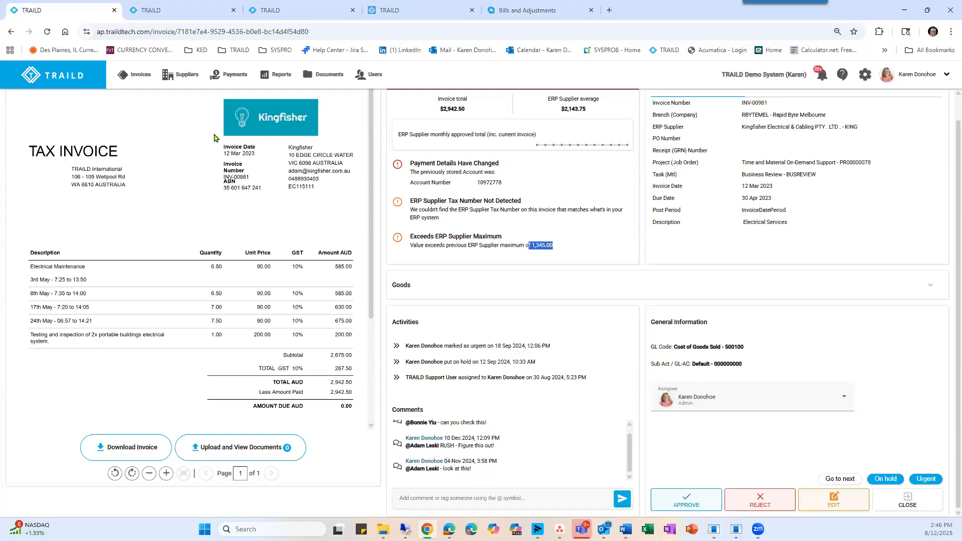
Return to the invoices list, filter it to Approved and select all listed invoices for export.
{"action": "left_click", "coordinate": [128, 77]}
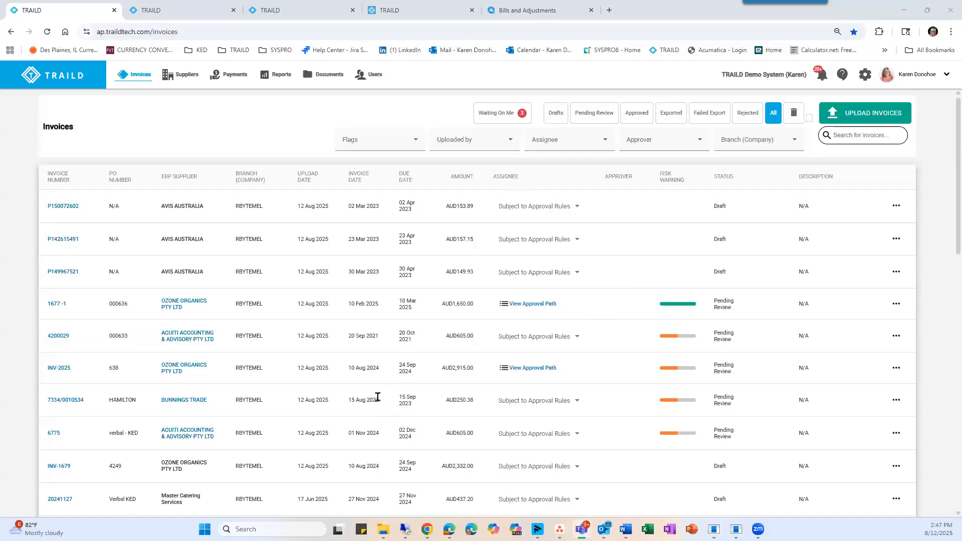
{"action": "left_click", "coordinate": [634, 112]}
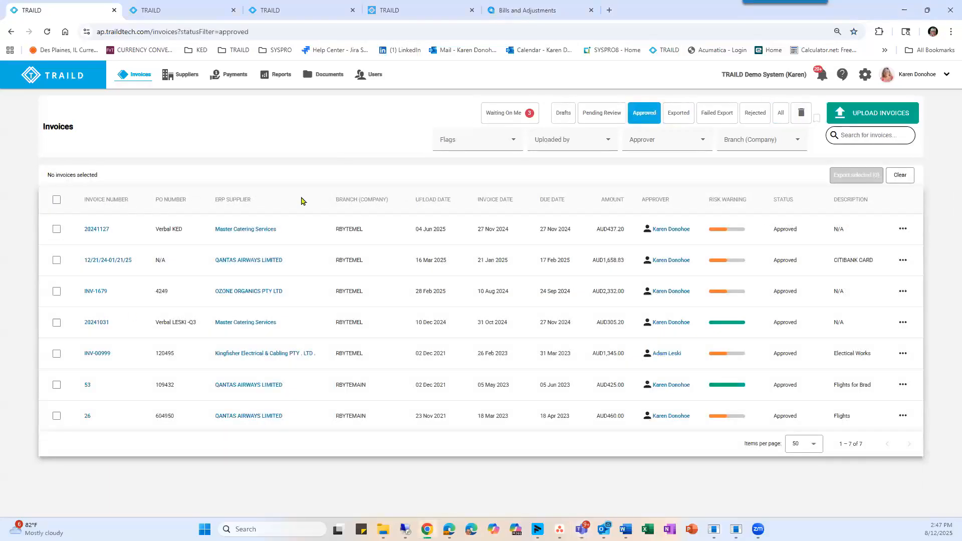
{"action": "left_click", "coordinate": [56, 199]}
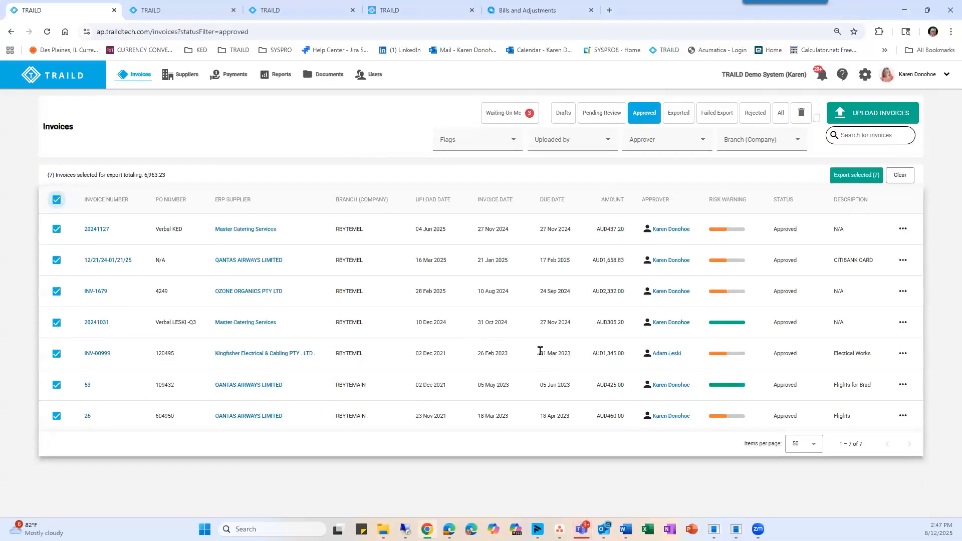
Switch to Acumatica, search Bills and Adjustments for 1677 and open the Ozone Organics bill.
{"action": "left_click", "coordinate": [531, 11]}
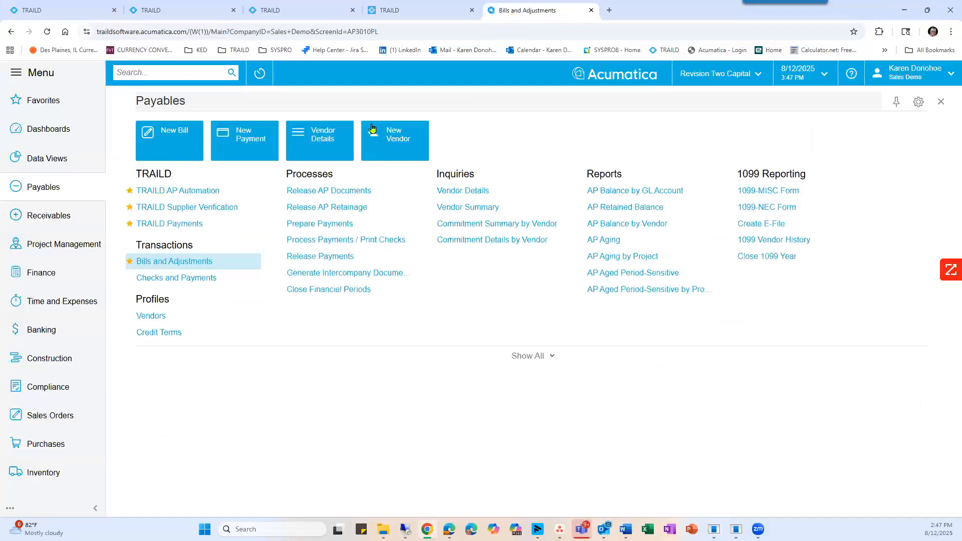
{"action": "left_click", "coordinate": [171, 261]}
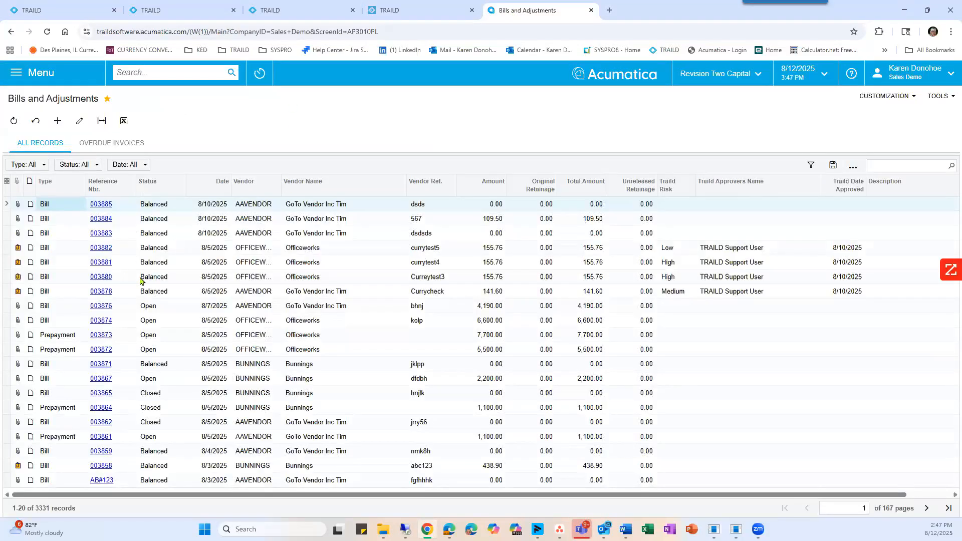
{"action": "left_click", "coordinate": [889, 167]}
{"action": "type", "text": "1677"}
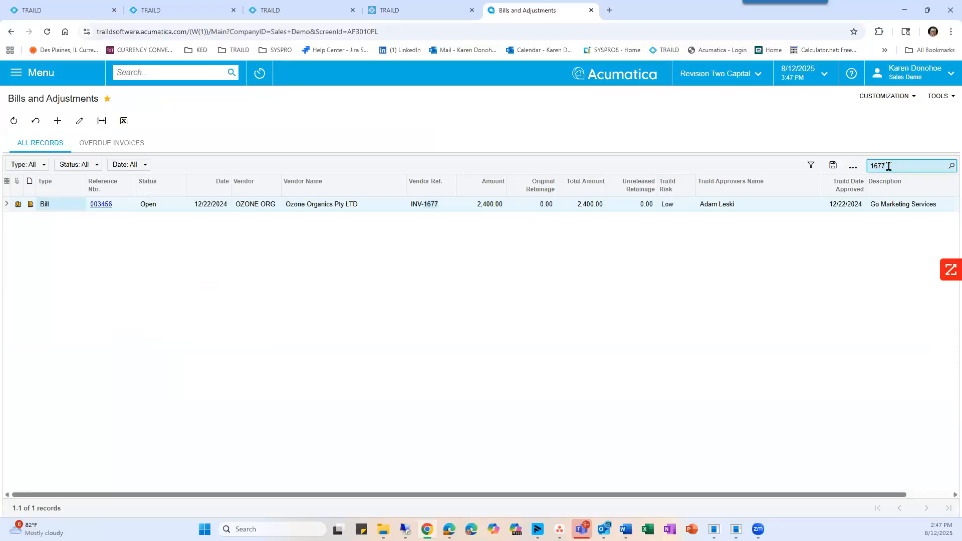
{"action": "left_click", "coordinate": [104, 208]}
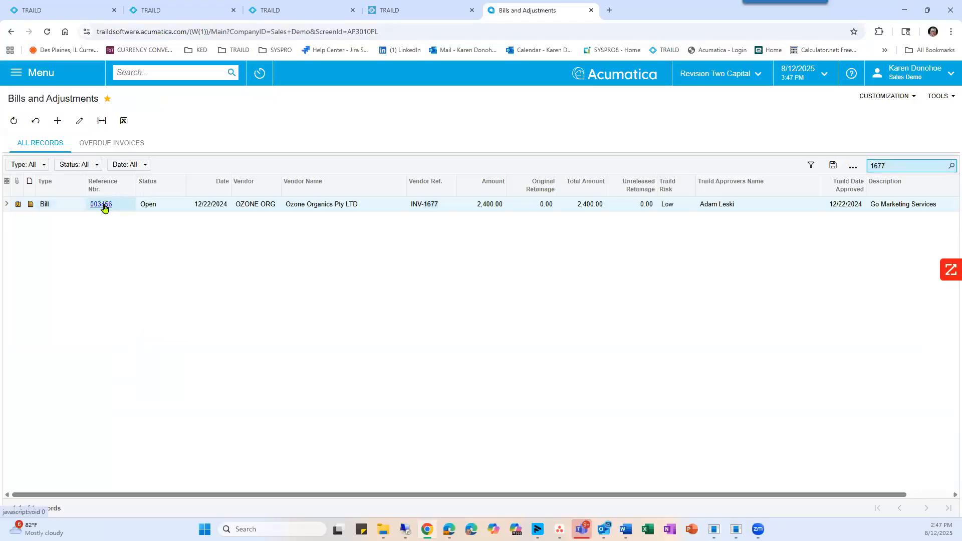
{"action": "left_click", "coordinate": [102, 204]}
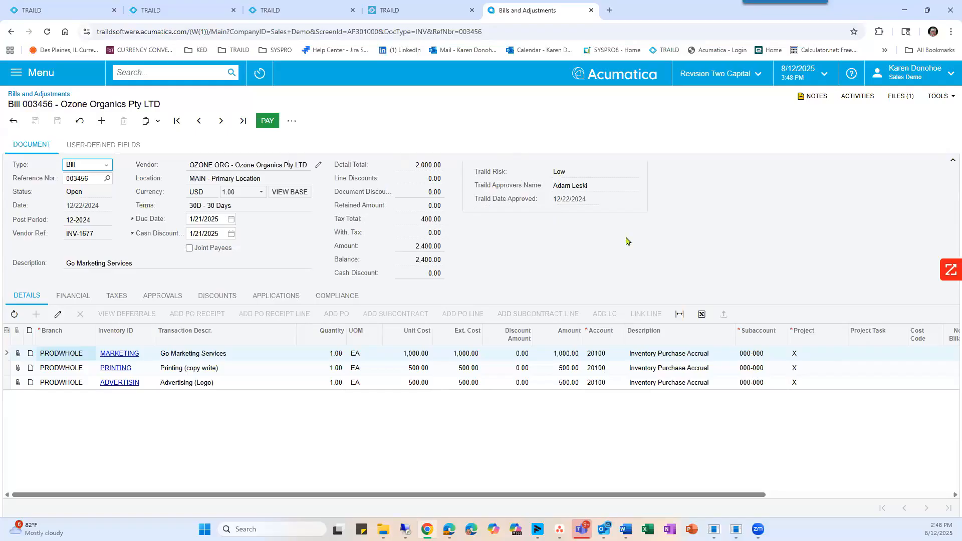
Review the financial, tax and approval details of the Ozone Organics bill.
{"action": "left_click", "coordinate": [73, 300]}
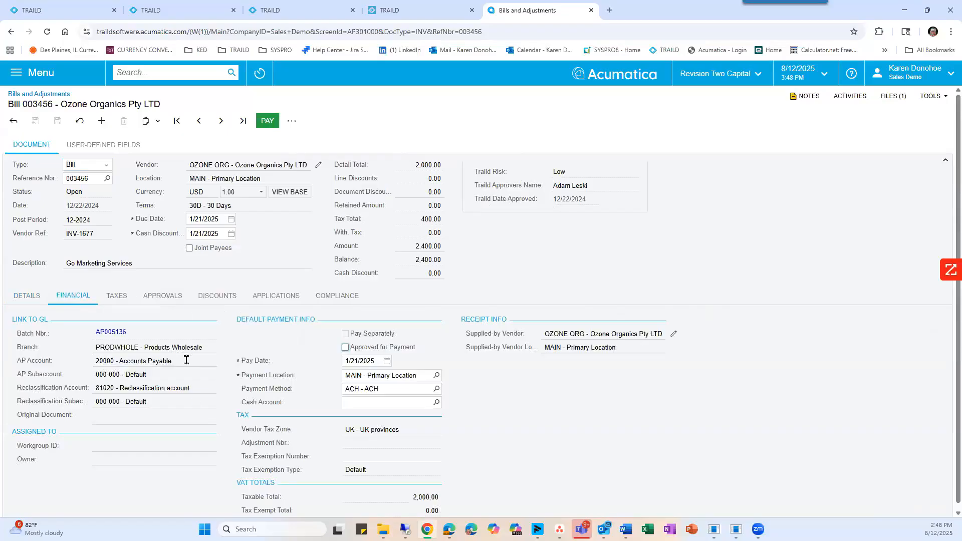
{"action": "scroll", "coordinate": [198, 453], "scroll_direction": "down", "scroll_amount": 1}
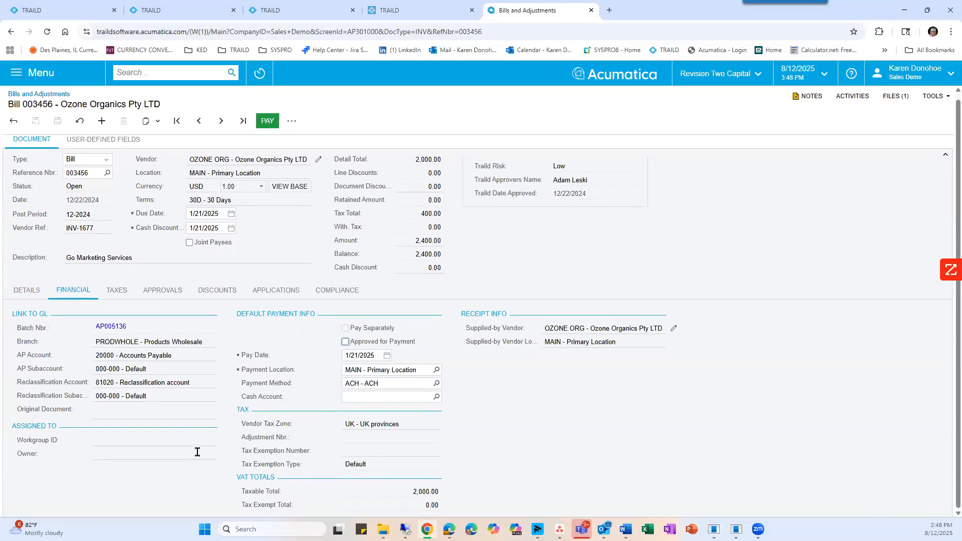
{"action": "left_click", "coordinate": [117, 291]}
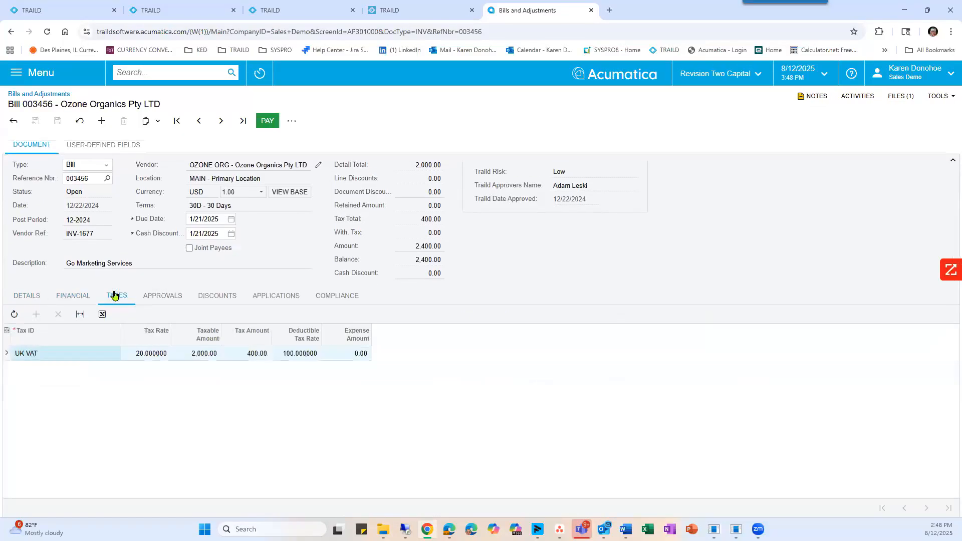
{"action": "left_click", "coordinate": [163, 297]}
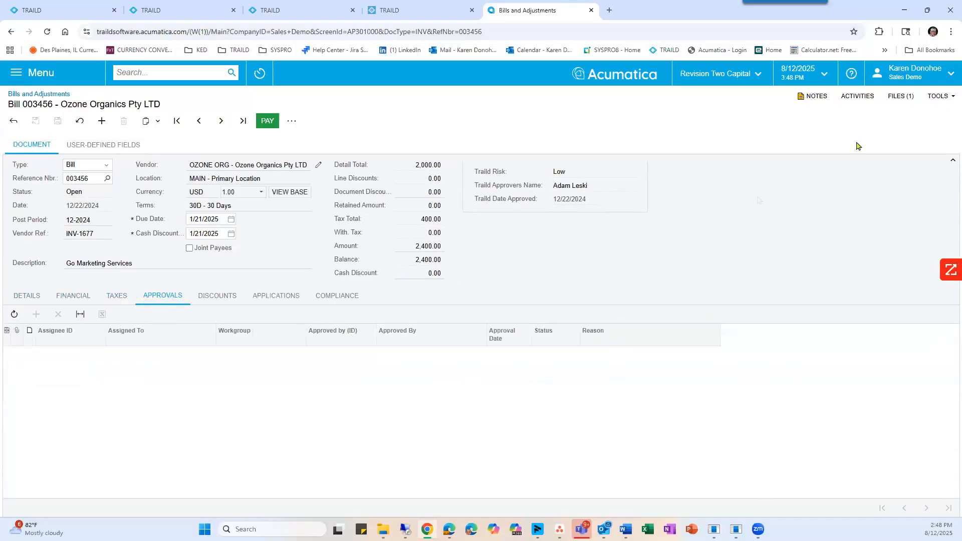
View the invoice file attached to the Ozone Organics bill, and close both the file and the Files dialog.
{"action": "left_click", "coordinate": [899, 98]}
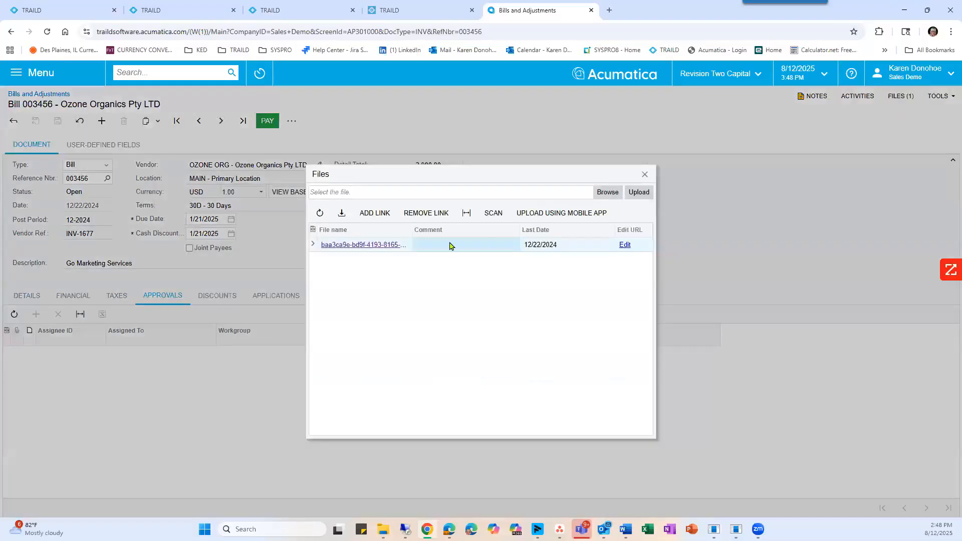
{"action": "left_click", "coordinate": [367, 245]}
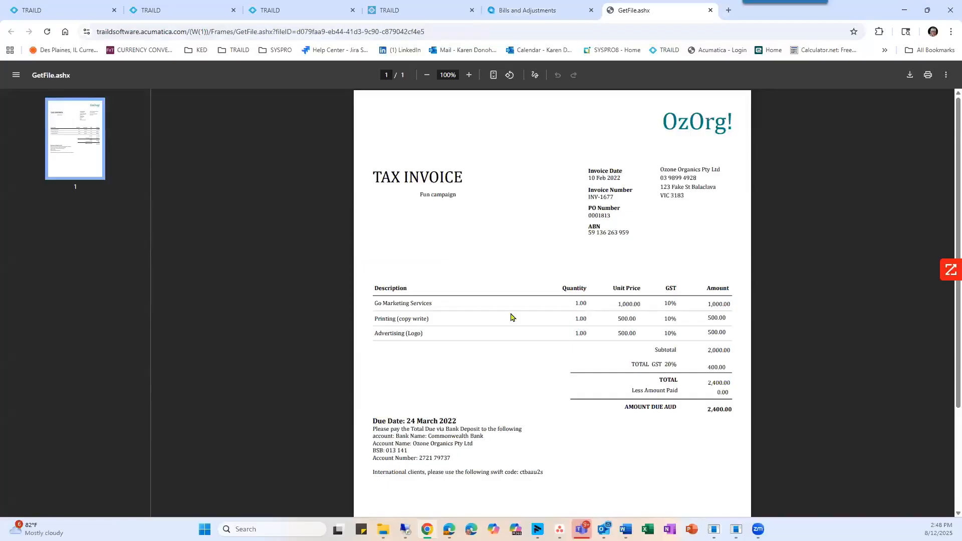
{"action": "left_click", "coordinate": [710, 11]}
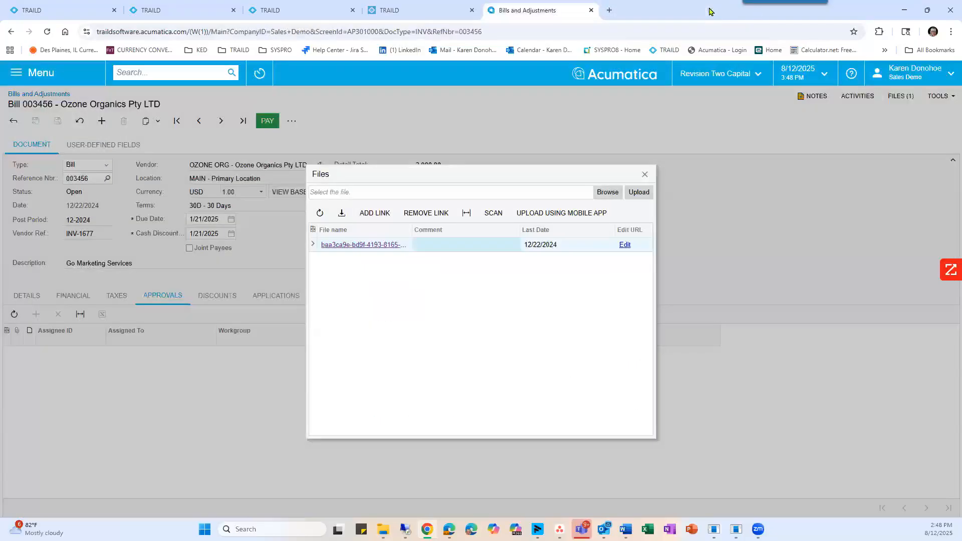
{"action": "left_click", "coordinate": [644, 176]}
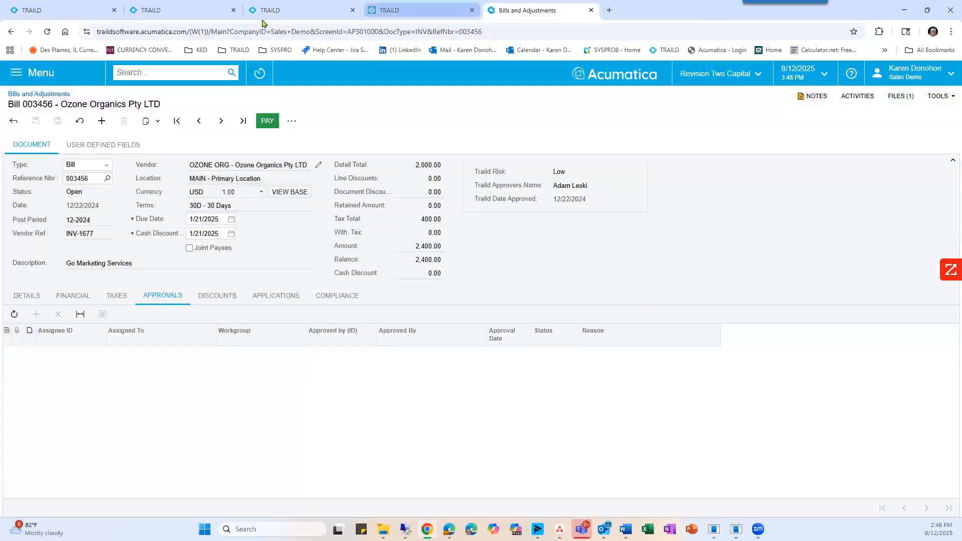
{"action": "left_click", "coordinate": [64, 15]}
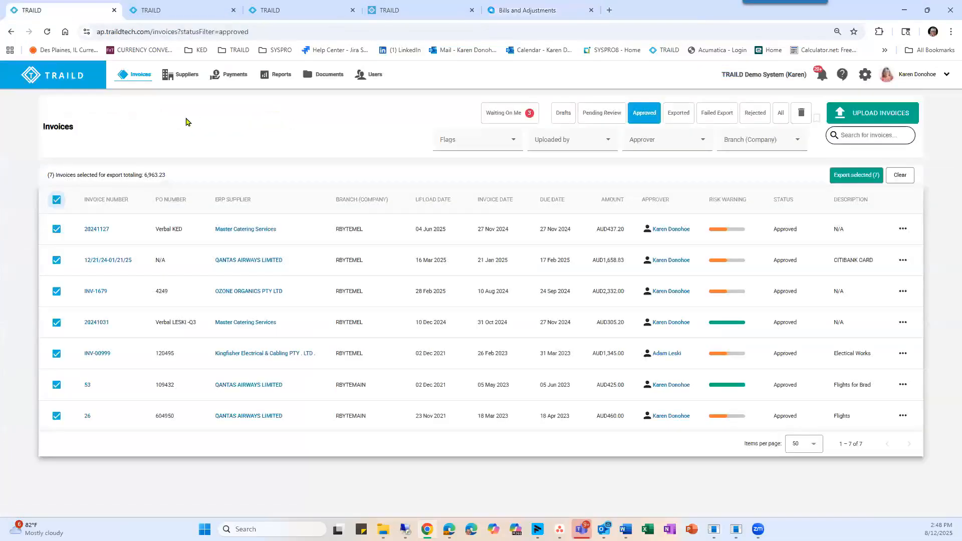
{"action": "left_click", "coordinate": [229, 79]}
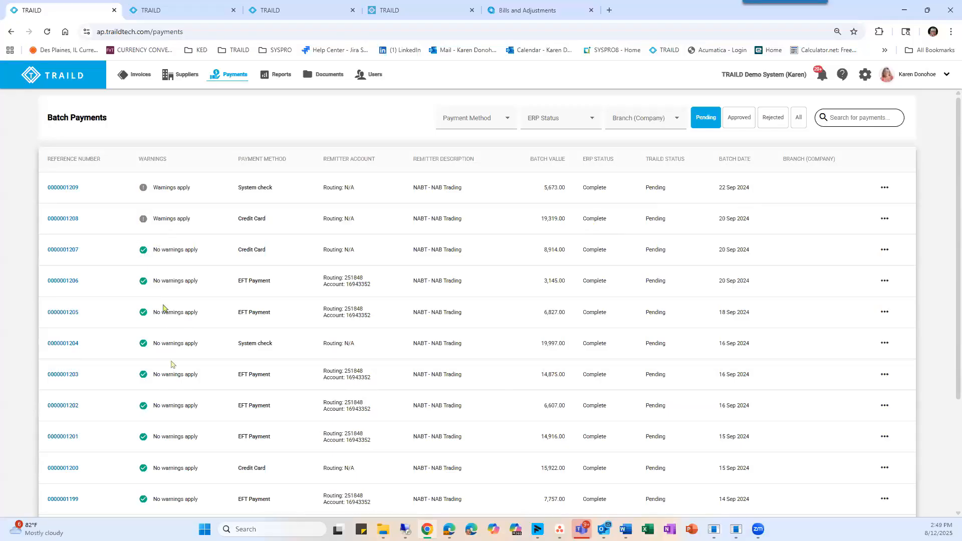
{"action": "left_click", "coordinate": [63, 219]}
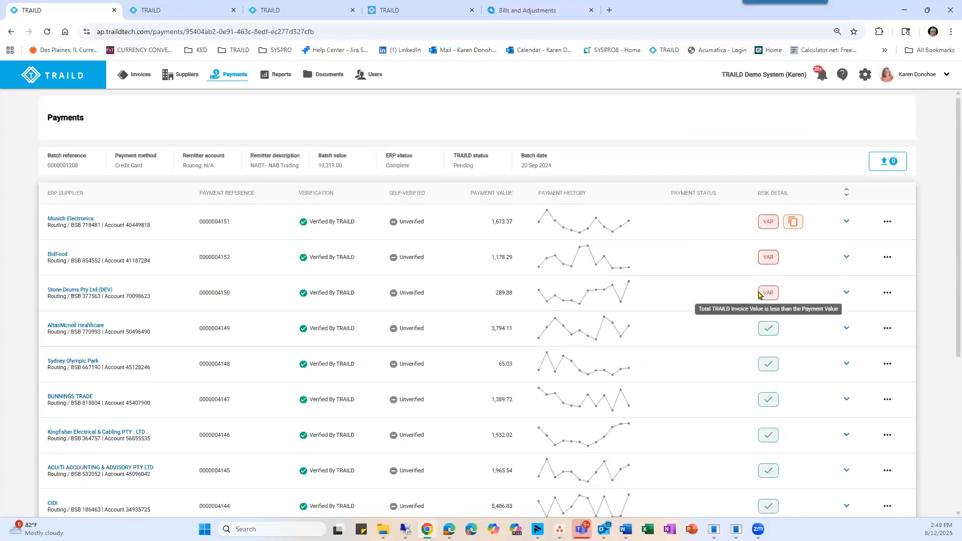
{"action": "left_click", "coordinate": [56, 256]}
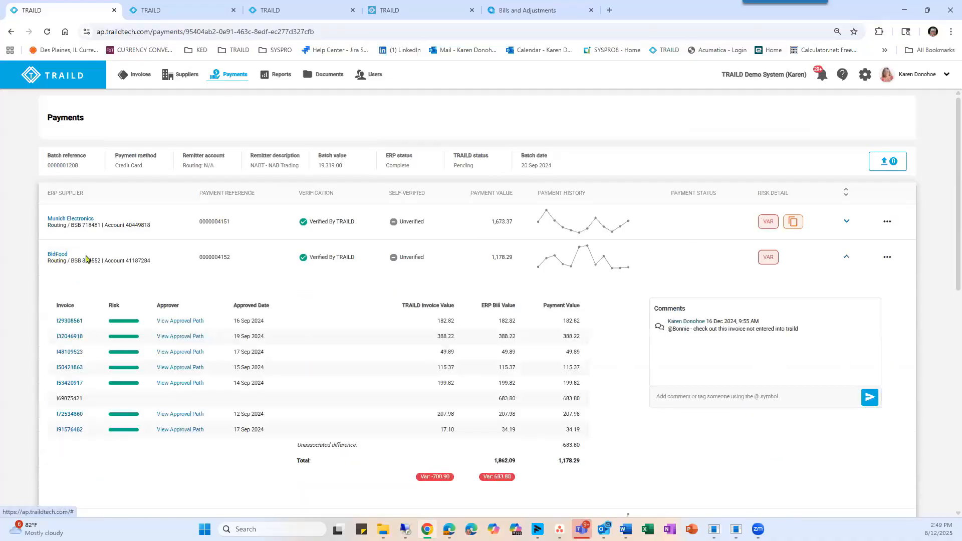
{"action": "scroll", "coordinate": [298, 247], "scroll_direction": "down", "scroll_amount": 2}
{"action": "scroll", "coordinate": [298, 248], "scroll_direction": "down", "scroll_amount": 1}
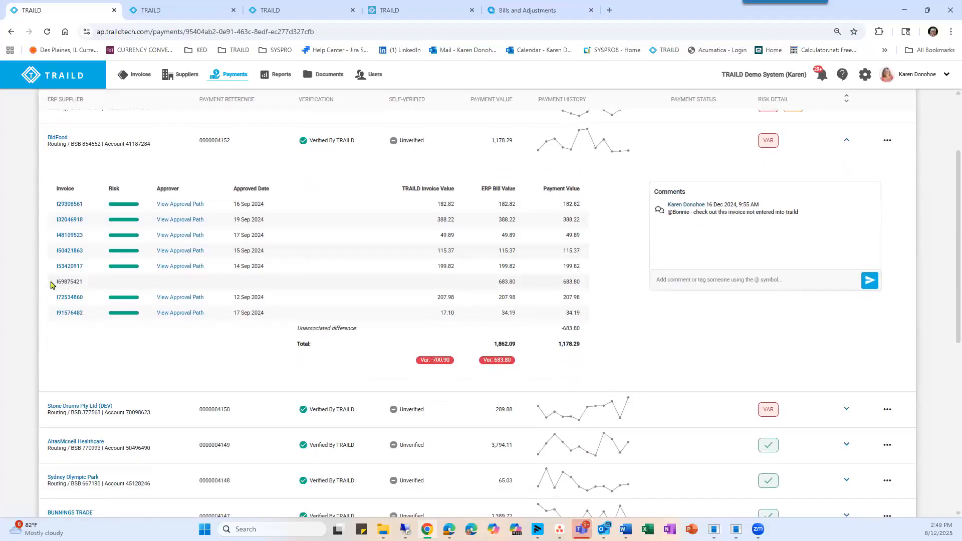
Examine BidFood invoice I69875421, which has no approver, and view and close the approval path of invoice I91576482.
{"action": "left_click_drag", "start_coordinate": [53, 284], "coordinate": [189, 283]}
{"action": "left_click", "coordinate": [144, 329]}
{"action": "left_click", "coordinate": [180, 313]}
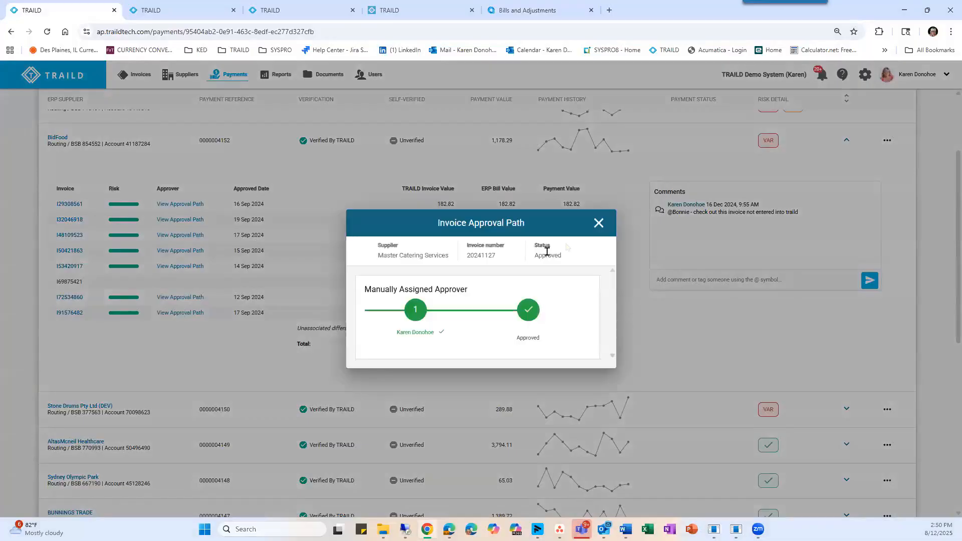
{"action": "left_click", "coordinate": [599, 223]}
Compare the TRAILD invoice value with the ERP bill value of invoice I91576482.
{"action": "left_click_drag", "start_coordinate": [458, 313], "coordinate": [438, 316]}
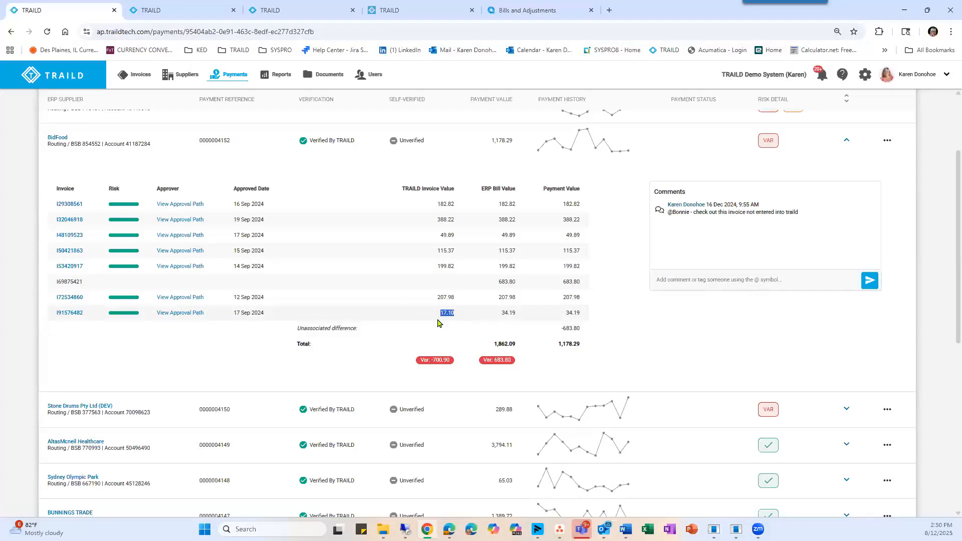
{"action": "left_click", "coordinate": [498, 314]}
{"action": "left_click_drag", "start_coordinate": [500, 314], "coordinate": [517, 325]}
Collapse the BidFood payment details and review the batch's remaining payments, comments area and approval options.
{"action": "scroll", "coordinate": [699, 227], "scroll_direction": "down", "scroll_amount": 7}
{"action": "scroll", "coordinate": [700, 226], "scroll_direction": "down", "scroll_amount": 2}
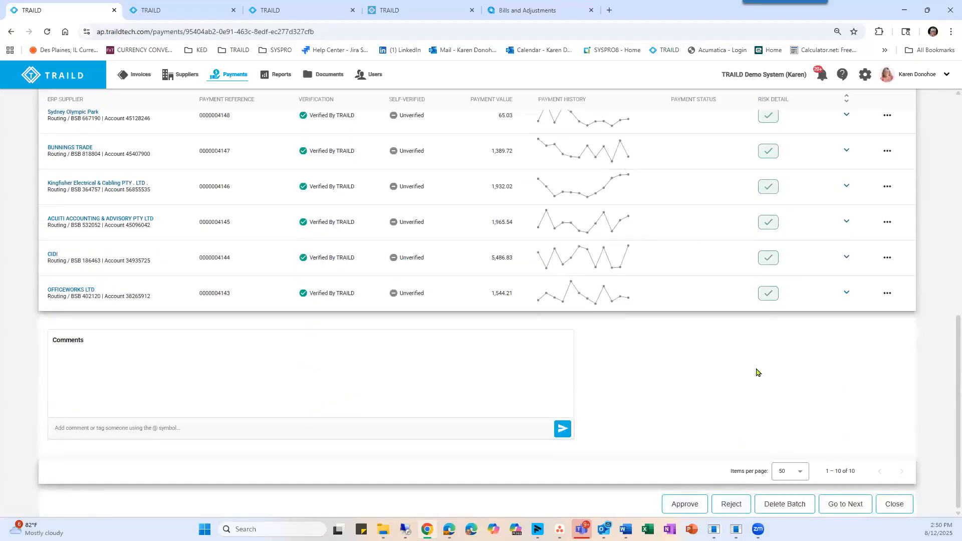
{"action": "scroll", "coordinate": [756, 372], "scroll_direction": "up", "scroll_amount": 6}
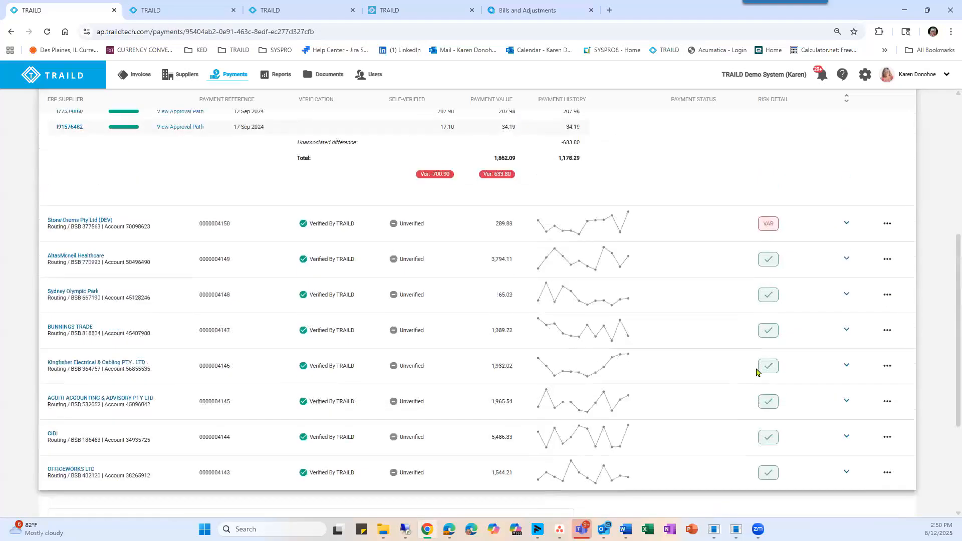
{"action": "scroll", "coordinate": [753, 324], "scroll_direction": "up", "scroll_amount": 1}
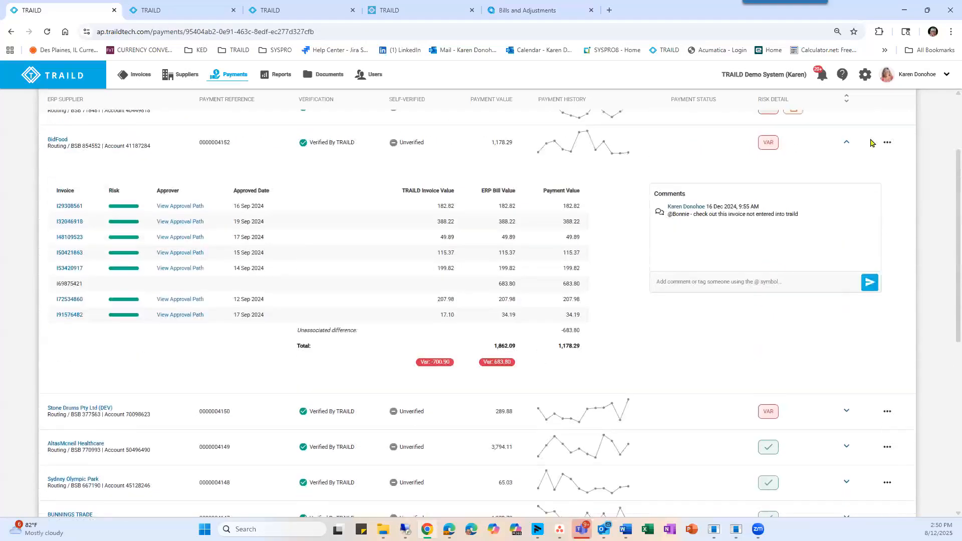
{"action": "left_click", "coordinate": [845, 144]}
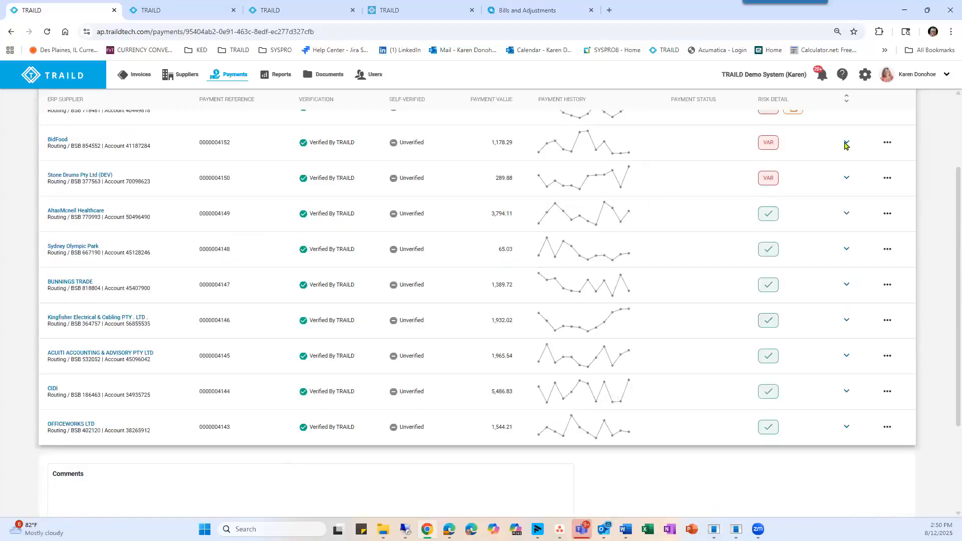
{"action": "scroll", "coordinate": [575, 328], "scroll_direction": "down", "scroll_amount": 3}
{"action": "scroll", "coordinate": [575, 329], "scroll_direction": "down", "scroll_amount": 1}
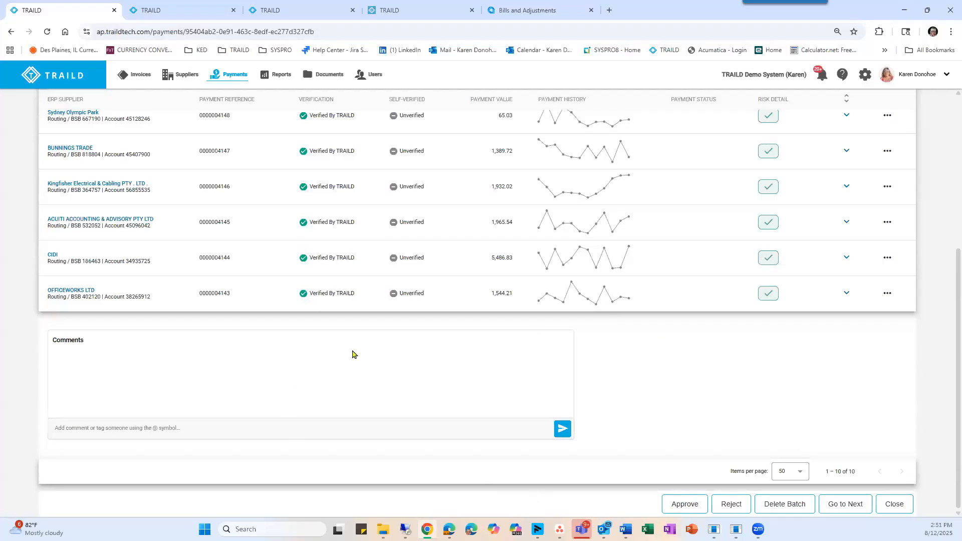
Open the invoice status report and set its start date to 08/05/2020.
{"action": "scroll", "coordinate": [684, 375], "scroll_direction": "up", "scroll_amount": 1}
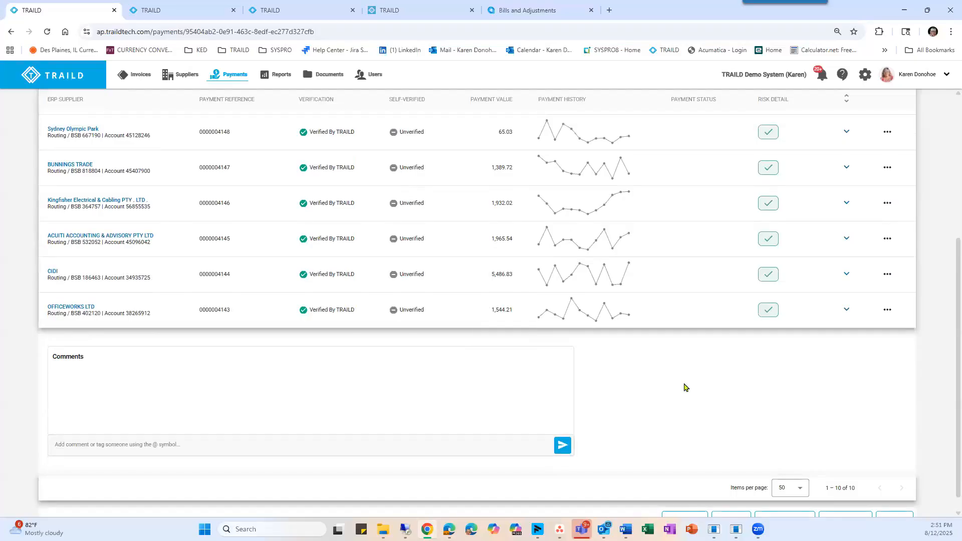
{"action": "scroll", "coordinate": [681, 387], "scroll_direction": "up", "scroll_amount": 5}
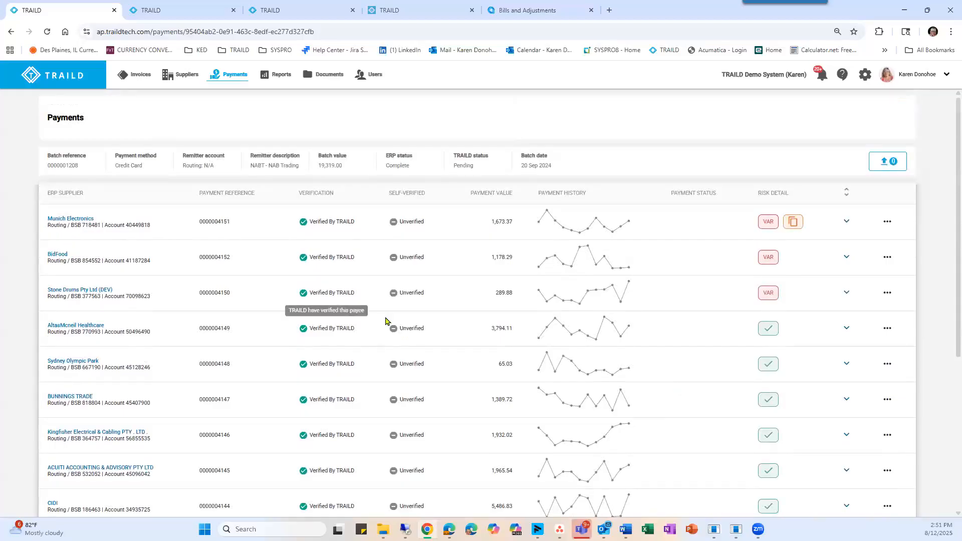
{"action": "left_click", "coordinate": [274, 80]}
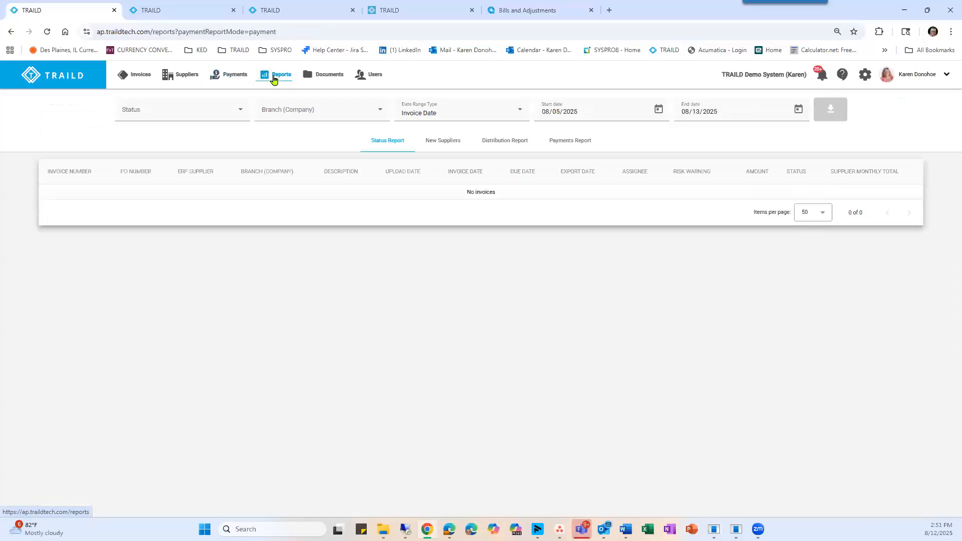
{"action": "left_click", "coordinate": [571, 112]}
{"action": "type", "text": "2"}
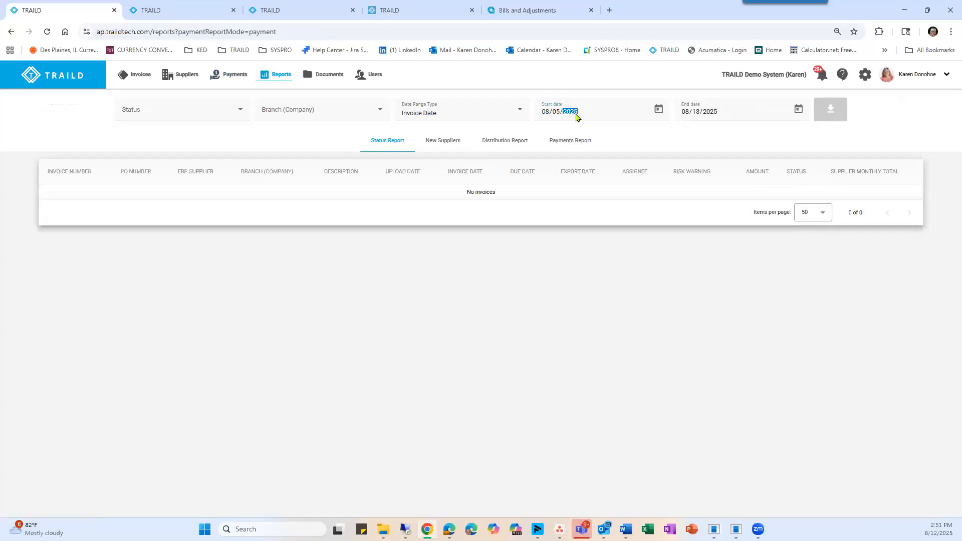
{"action": "type", "text": "020"}
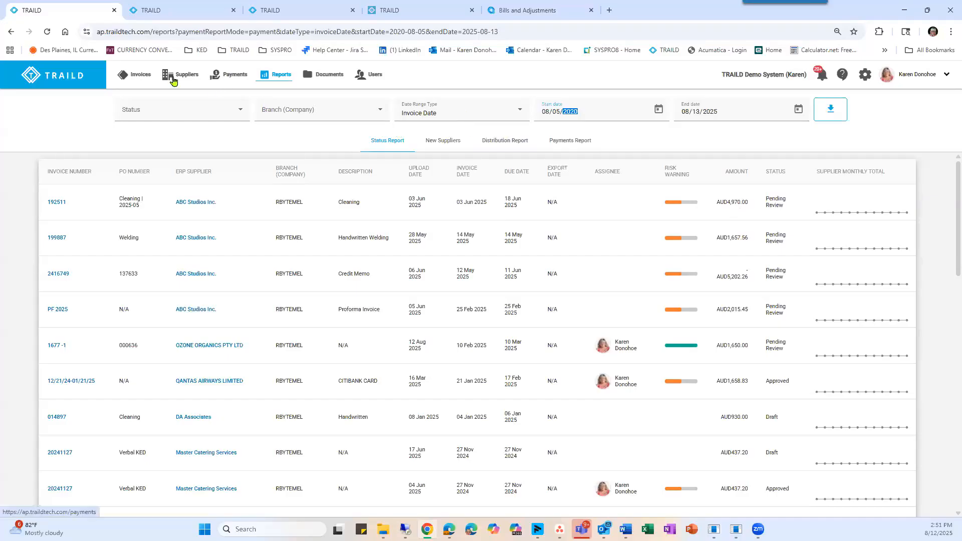
{"action": "left_click", "coordinate": [231, 77]}
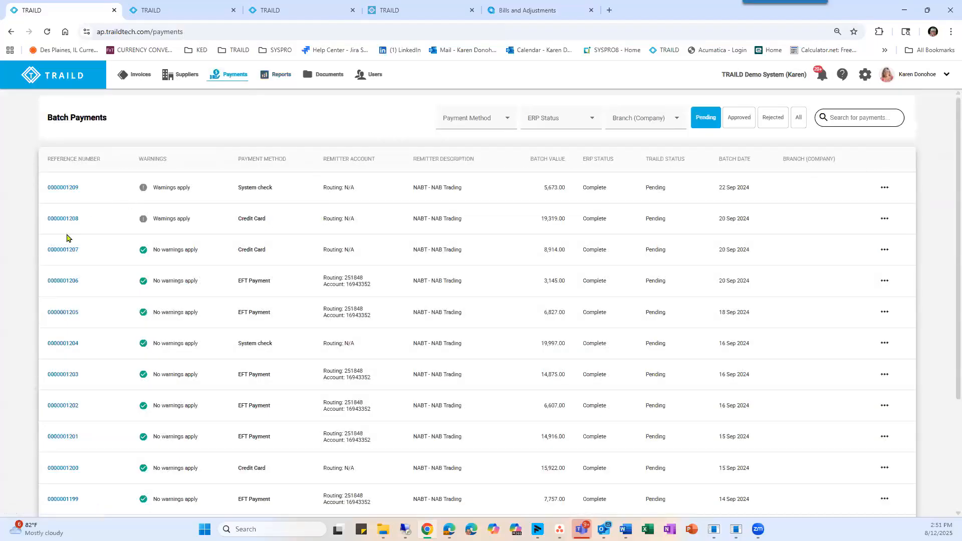
{"action": "left_click", "coordinate": [63, 251]}
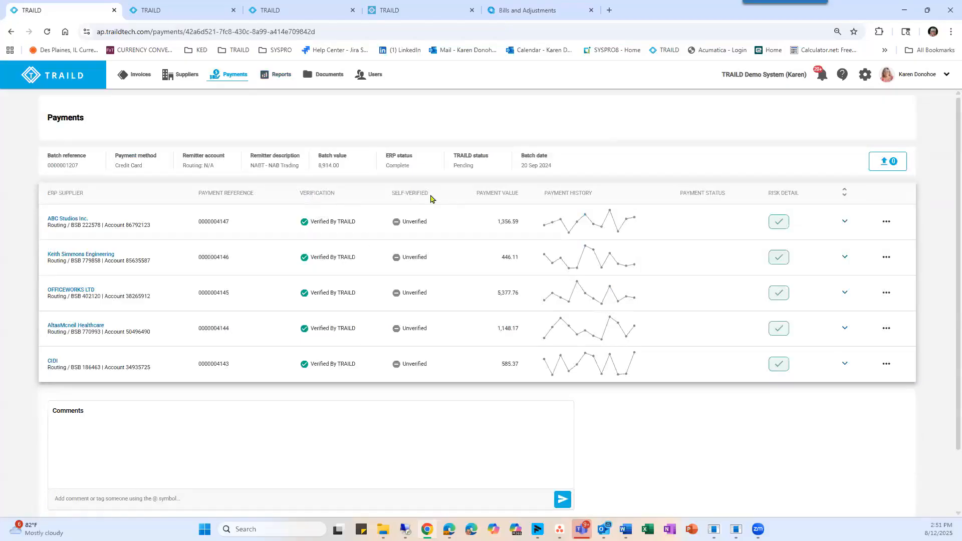
Review the verification statuses in the supplier list, then view BUNNINGS TRADE's self-verification details and close them without confirming.
{"action": "left_click", "coordinate": [174, 78]}
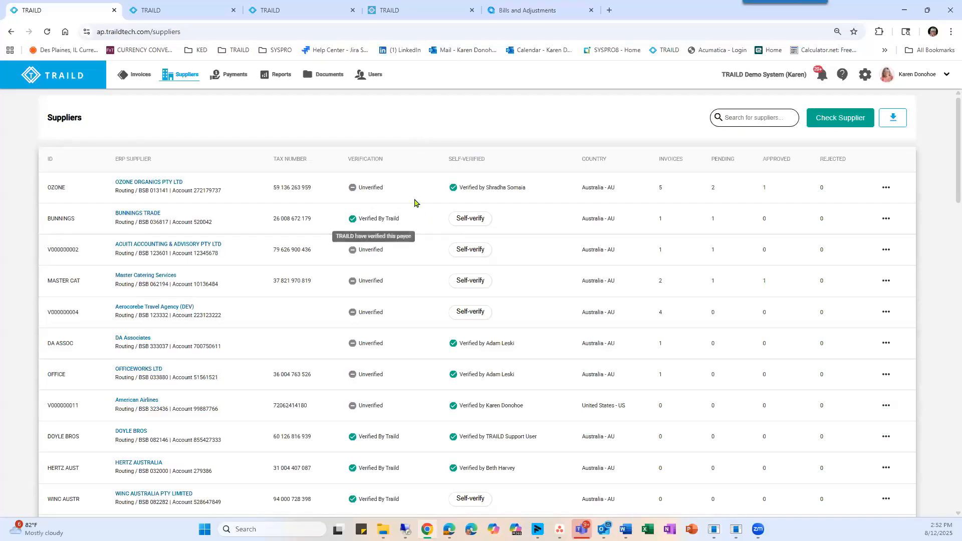
{"action": "mouse_move", "coordinate": [386, 229]}
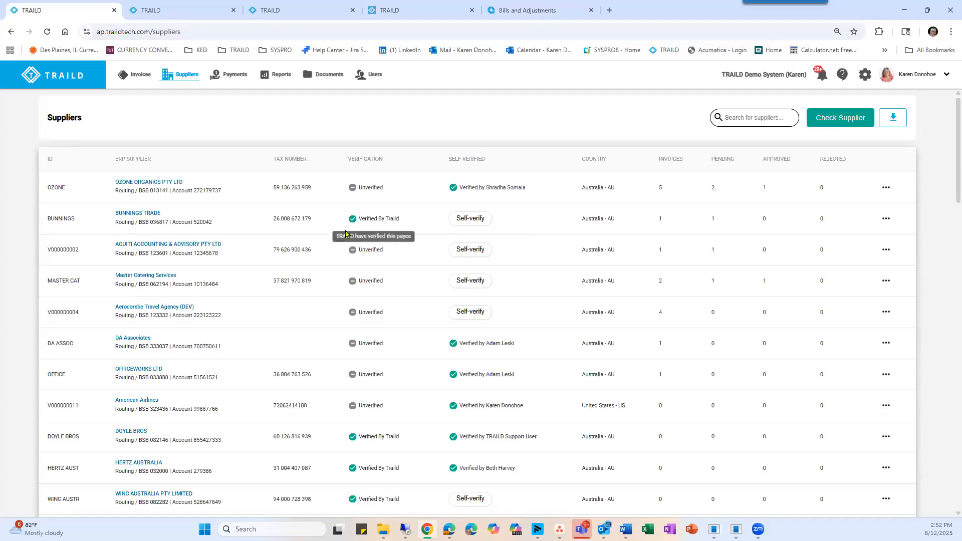
{"action": "left_click", "coordinate": [462, 223]}
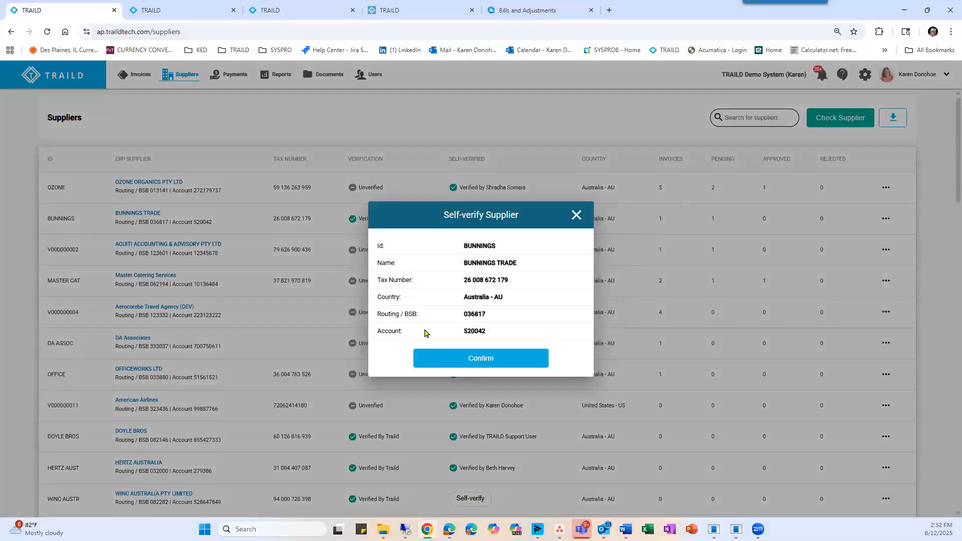
{"action": "left_click", "coordinate": [576, 215]}
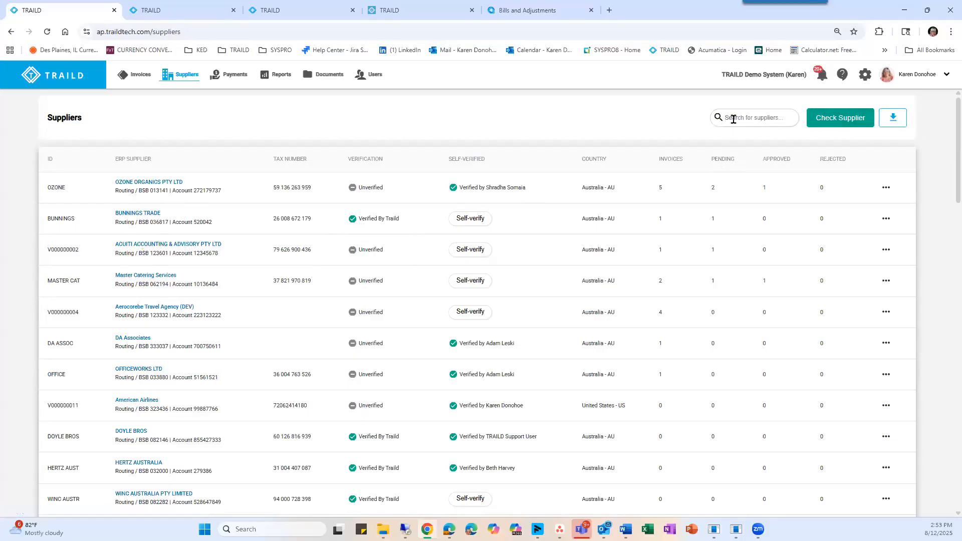
Search the suppliers for "Mas", open Master Catering Services, and view and close its attached documents.
{"action": "type", "text": "Mas"}
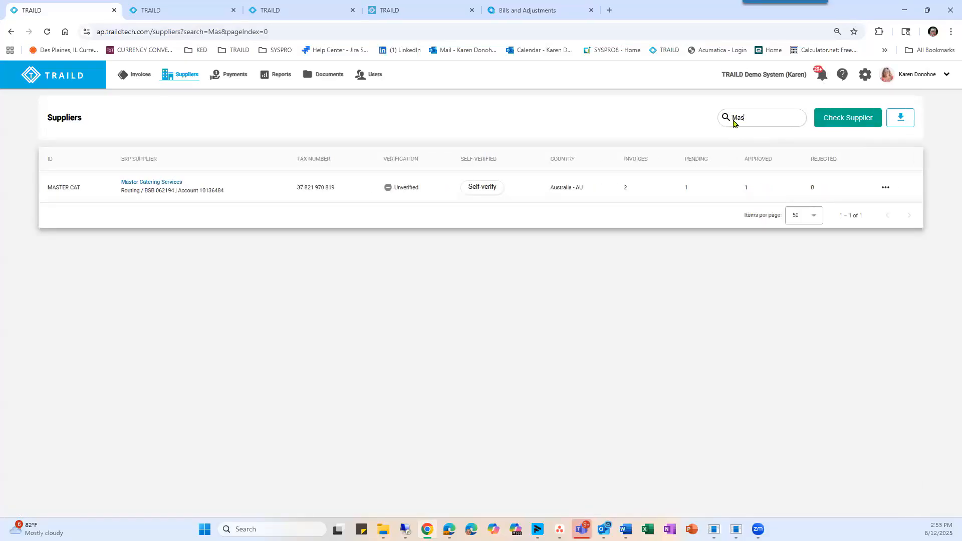
{"action": "left_click", "coordinate": [152, 183]}
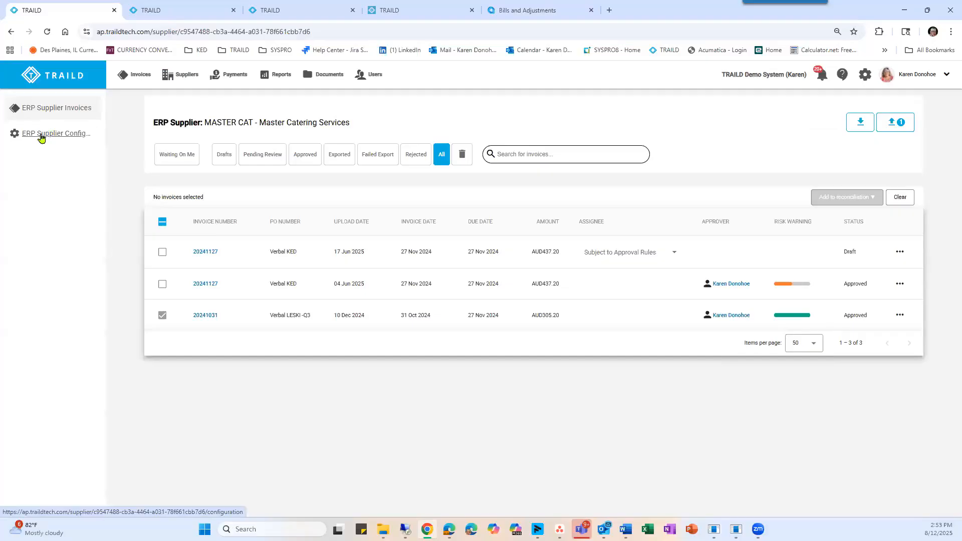
{"action": "left_click", "coordinate": [890, 125]}
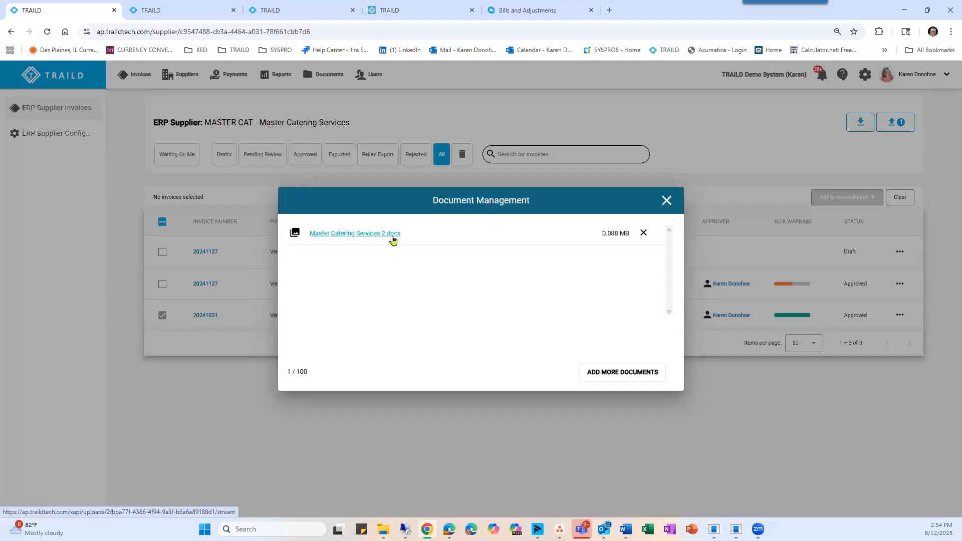
{"action": "left_click", "coordinate": [665, 200]}
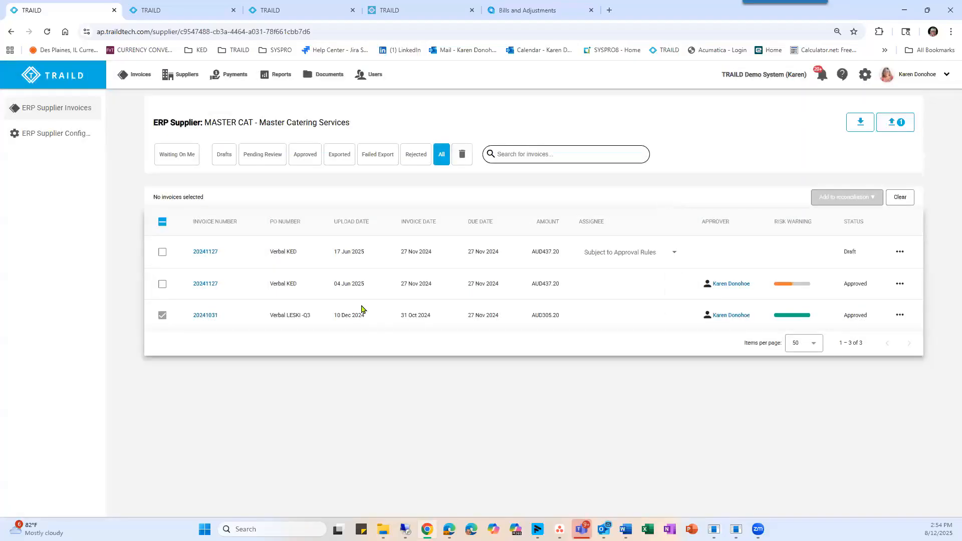
Select all available Master Catering Services invoices and view the options for adding them to a reconciliation without choosing one.
{"action": "left_click", "coordinate": [162, 223]}
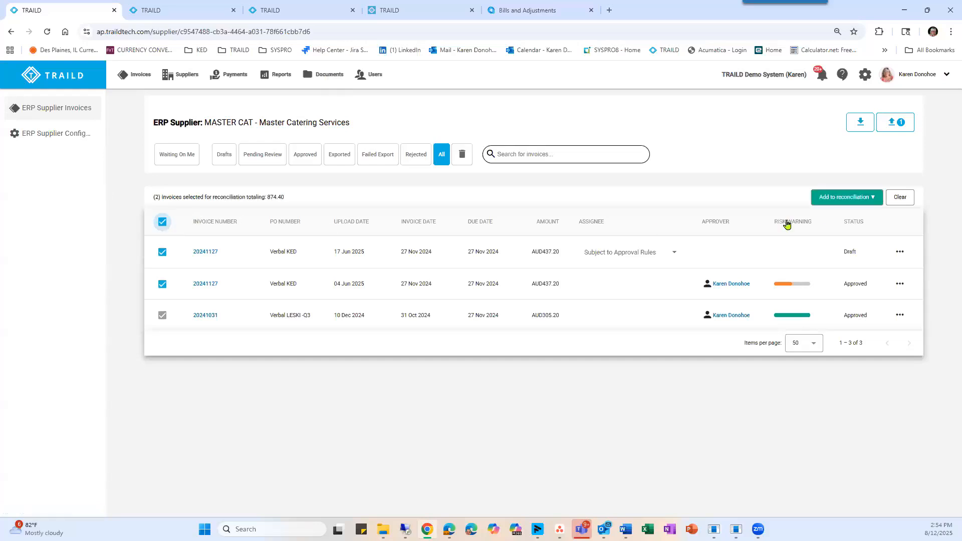
{"action": "left_click", "coordinate": [845, 198]}
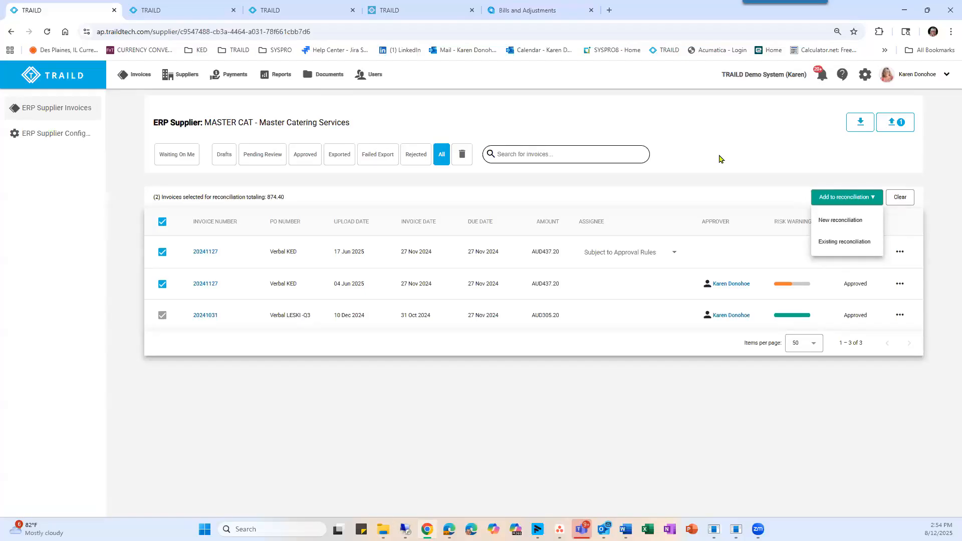
{"action": "left_click", "coordinate": [827, 146]}
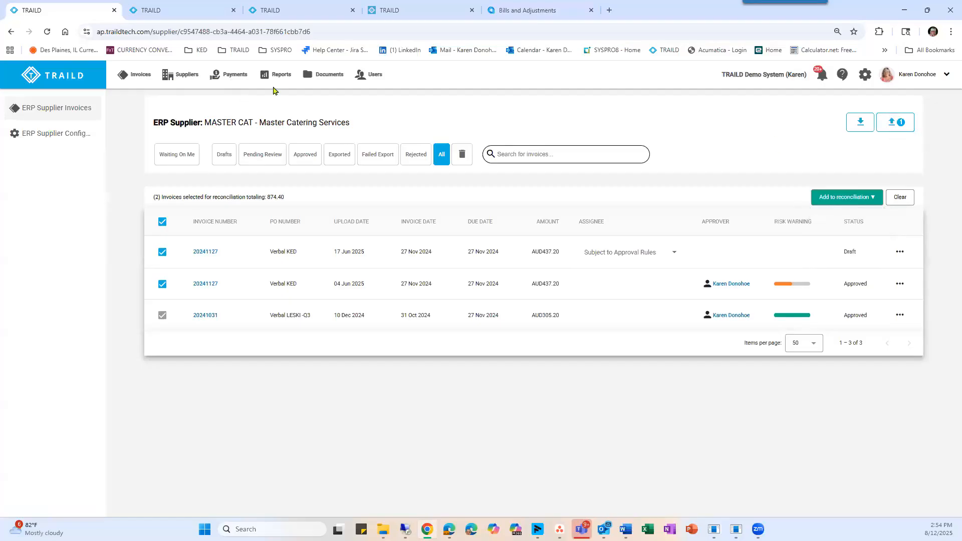
Open document management and view the available document type filters without applying one.
{"action": "left_click", "coordinate": [321, 77]}
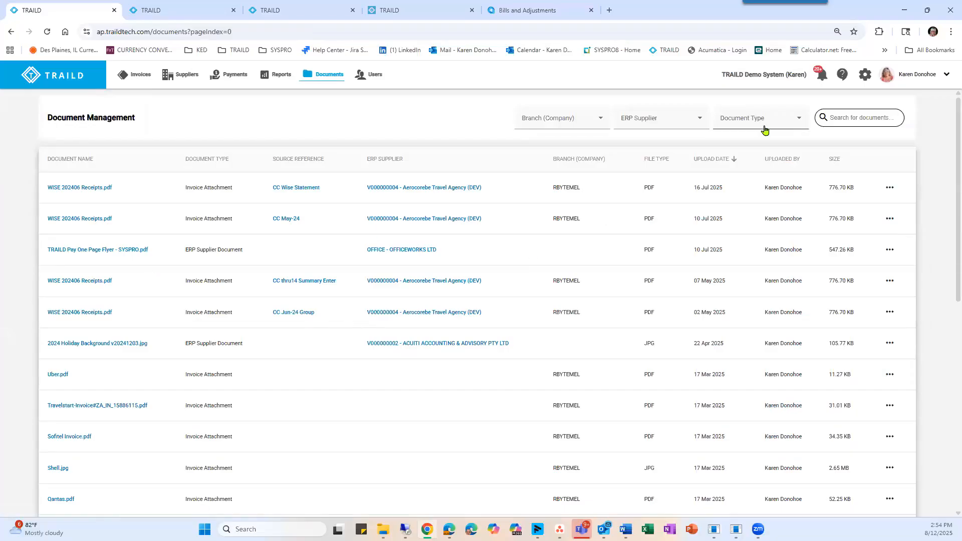
{"action": "left_click", "coordinate": [800, 118]}
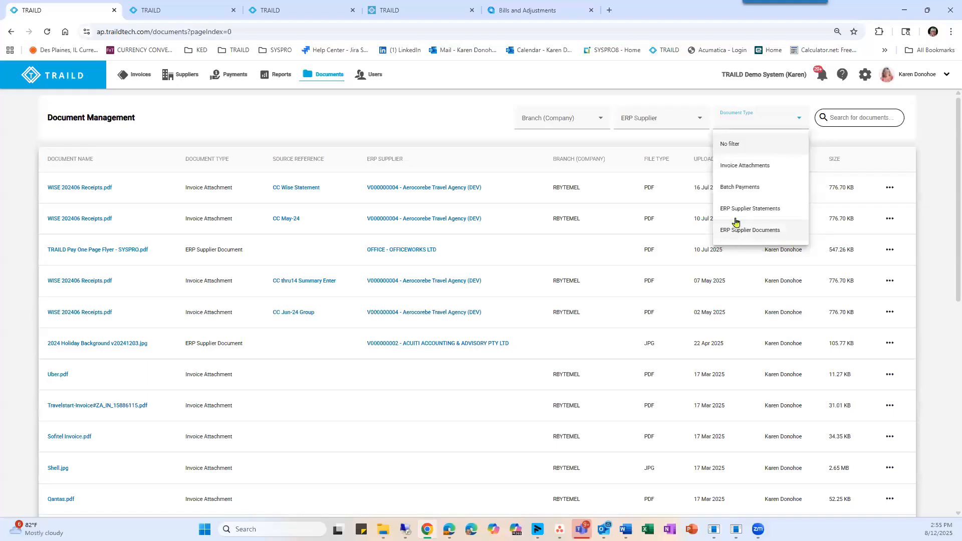
{"action": "left_click", "coordinate": [323, 115]}
Open the second listed user for editing and review the roles, approval limit, permissions and branch access.
{"action": "left_click", "coordinate": [370, 77]}
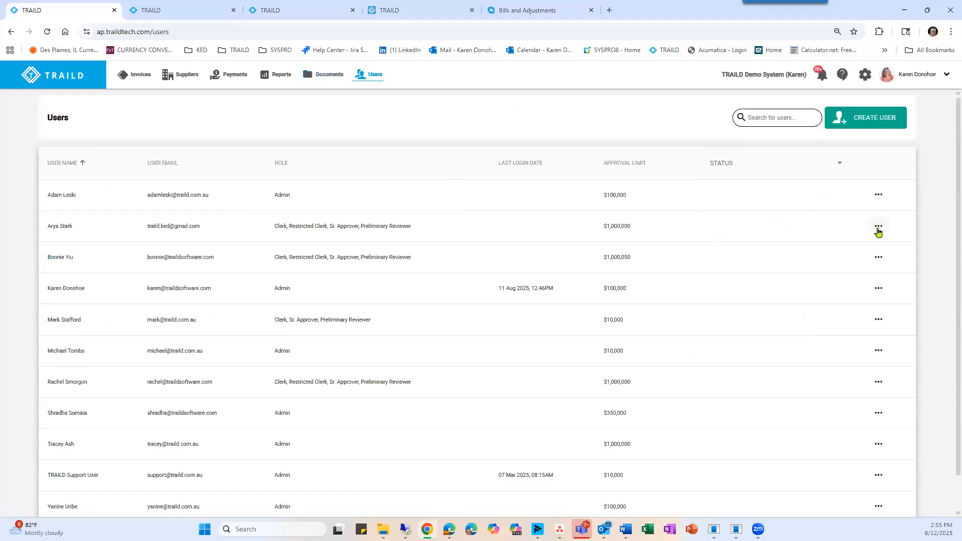
{"action": "left_click", "coordinate": [879, 226]}
{"action": "left_click", "coordinate": [880, 254]}
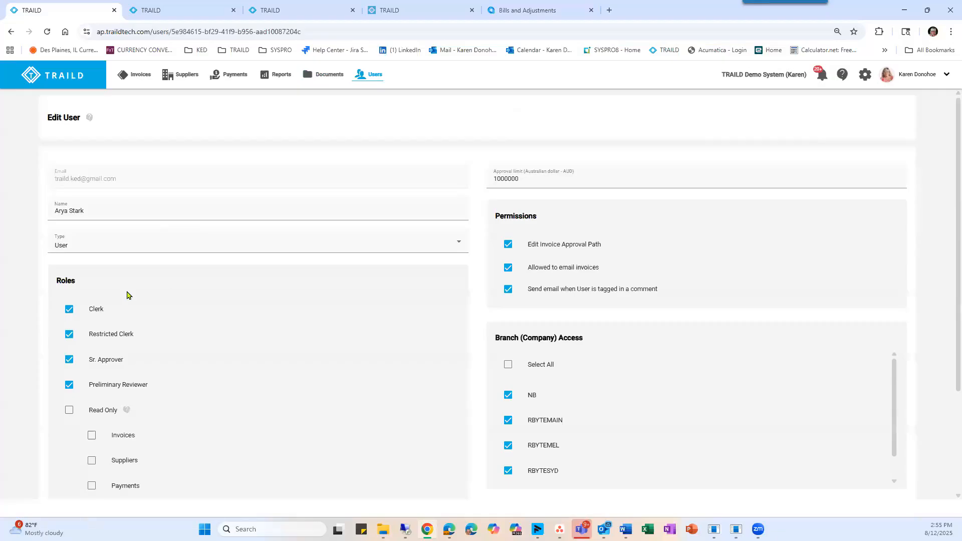
{"action": "scroll", "coordinate": [83, 266], "scroll_direction": "down", "scroll_amount": 1}
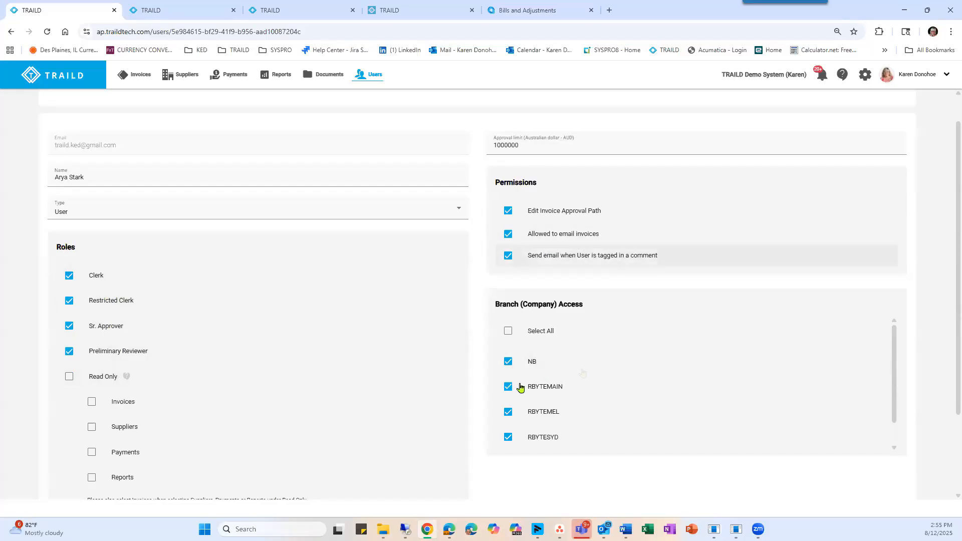
{"action": "scroll", "coordinate": [451, 270], "scroll_direction": "up", "scroll_amount": 2}
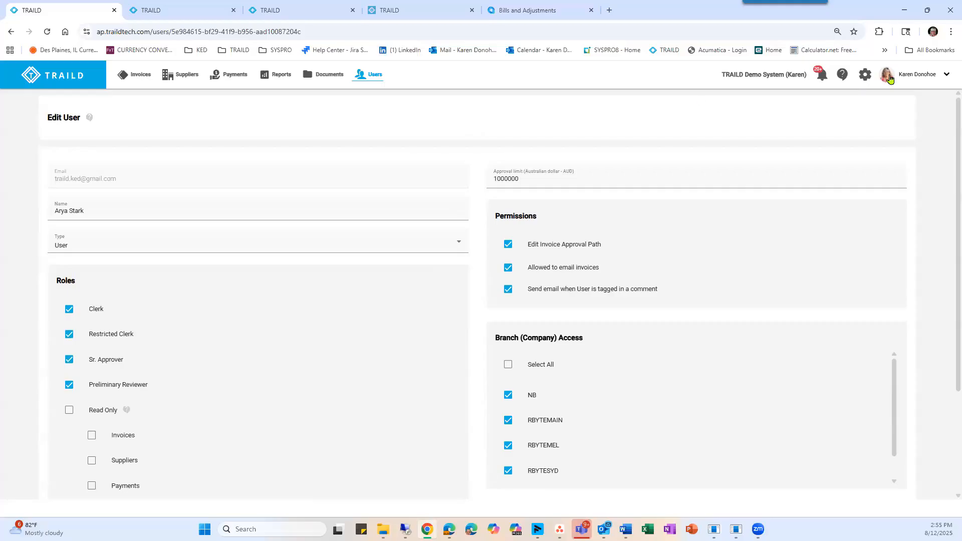
Review the settings pages for approval delegations, approver find and replace, and release notes.
{"action": "left_click", "coordinate": [862, 75]}
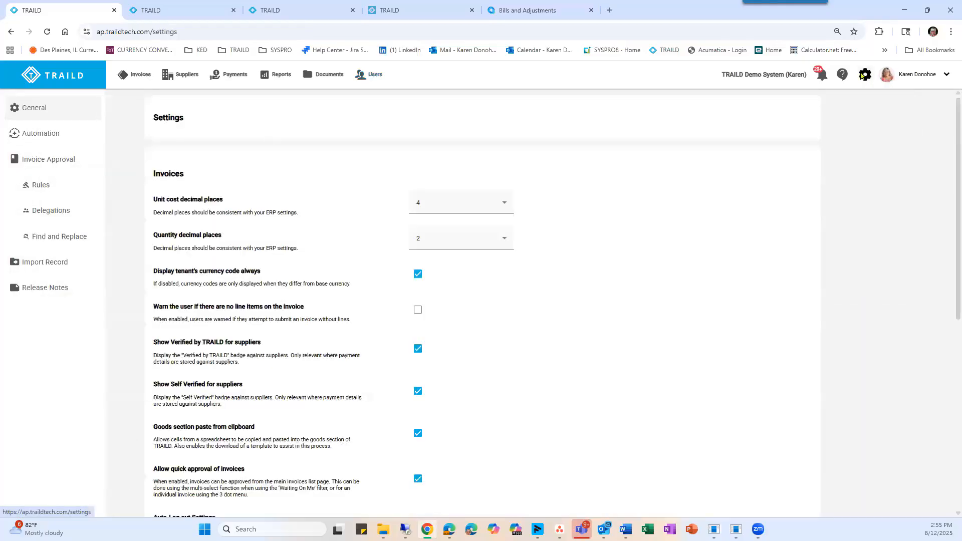
{"action": "left_click", "coordinate": [33, 209]}
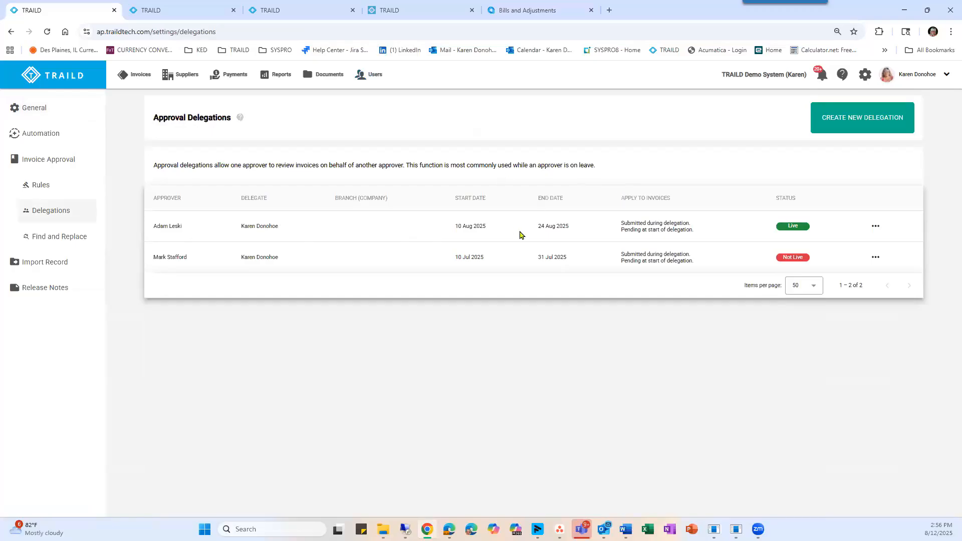
{"action": "left_click", "coordinate": [62, 236]}
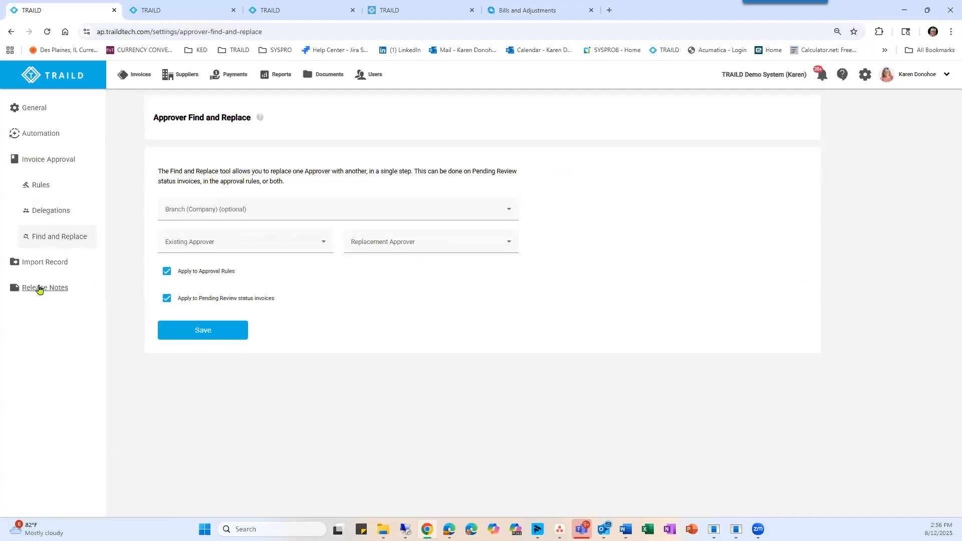
{"action": "left_click", "coordinate": [39, 289]}
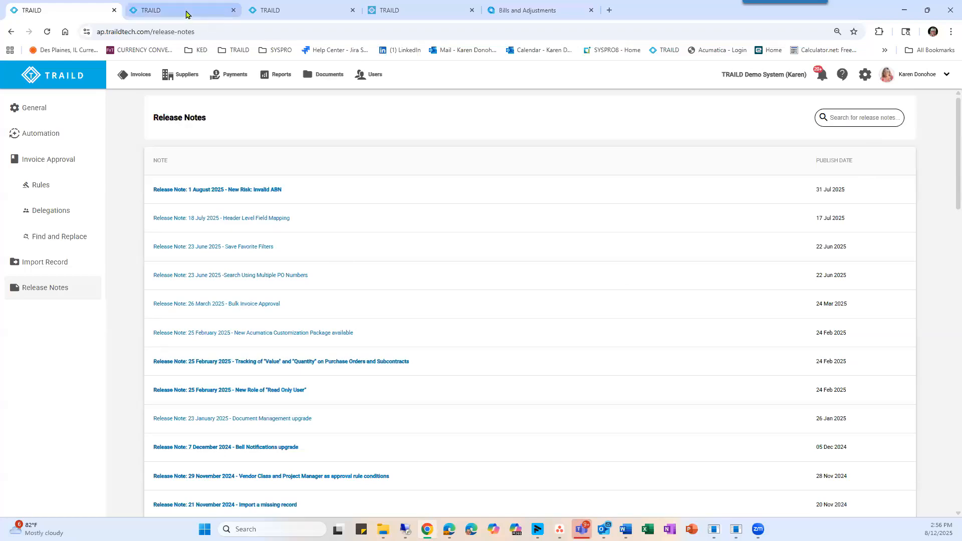
Close the browser tab showing invoice INV-1679, view the TRAILD help center and return to the release notes.
{"action": "left_click", "coordinate": [215, 12]}
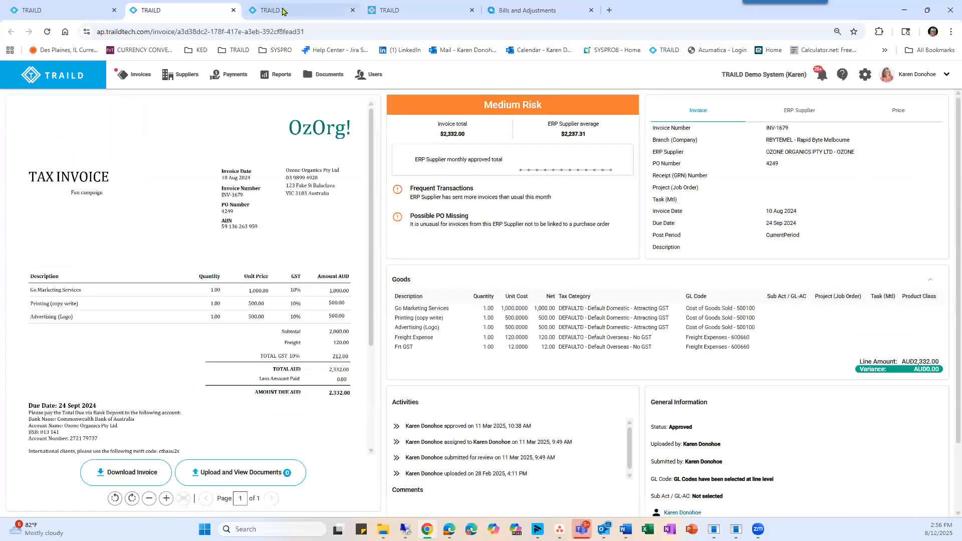
{"action": "left_click", "coordinate": [234, 10]}
{"action": "left_click", "coordinate": [278, 9]}
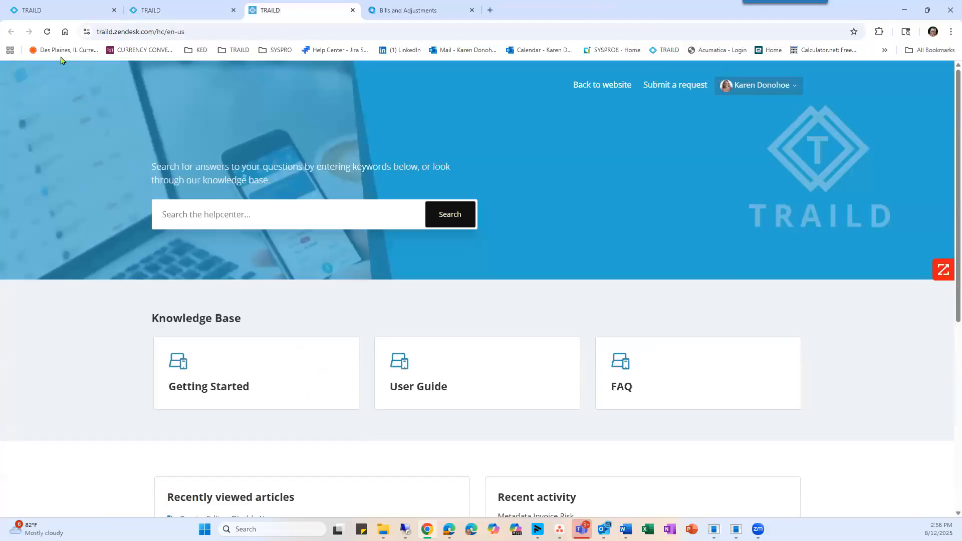
{"action": "left_click", "coordinate": [31, 10]}
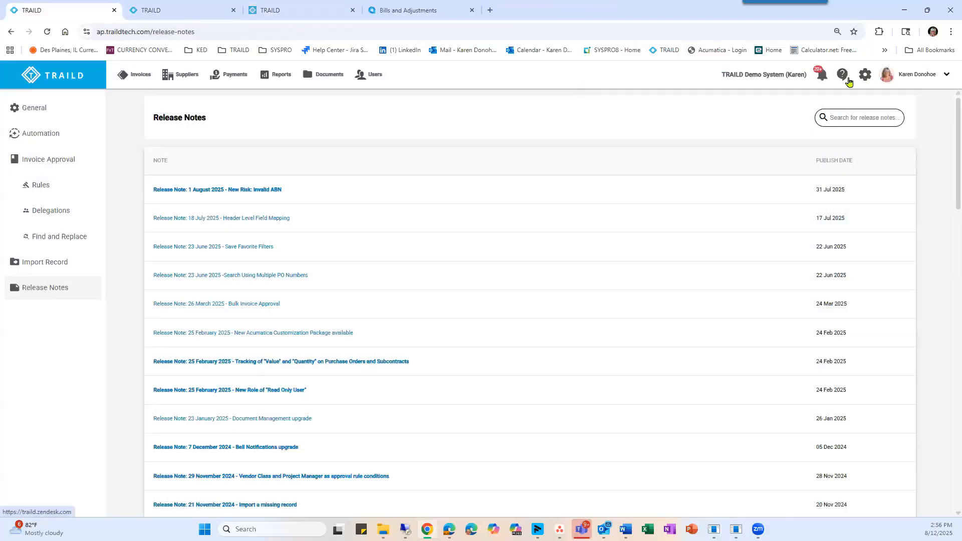
{"action": "left_click", "coordinate": [293, 9]}
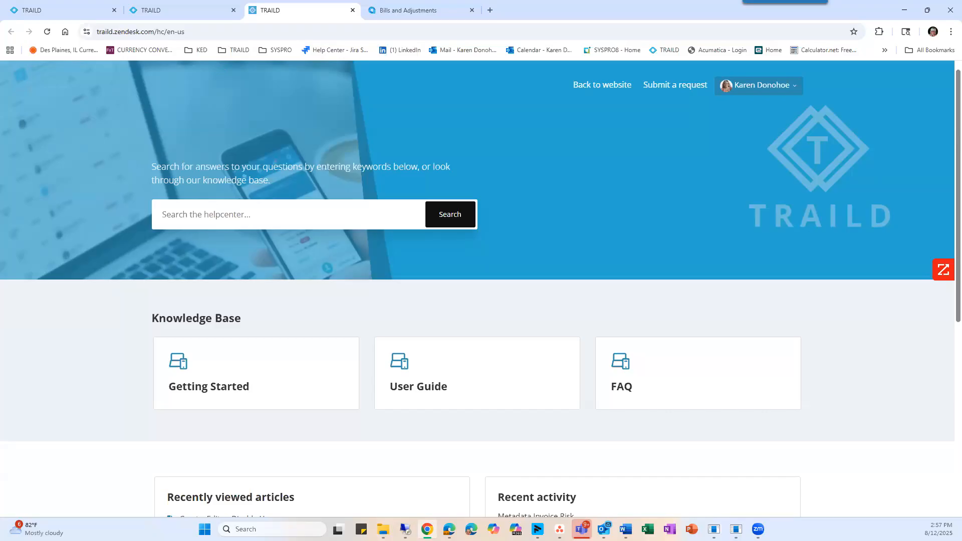
{"action": "left_click", "coordinate": [27, 10]}
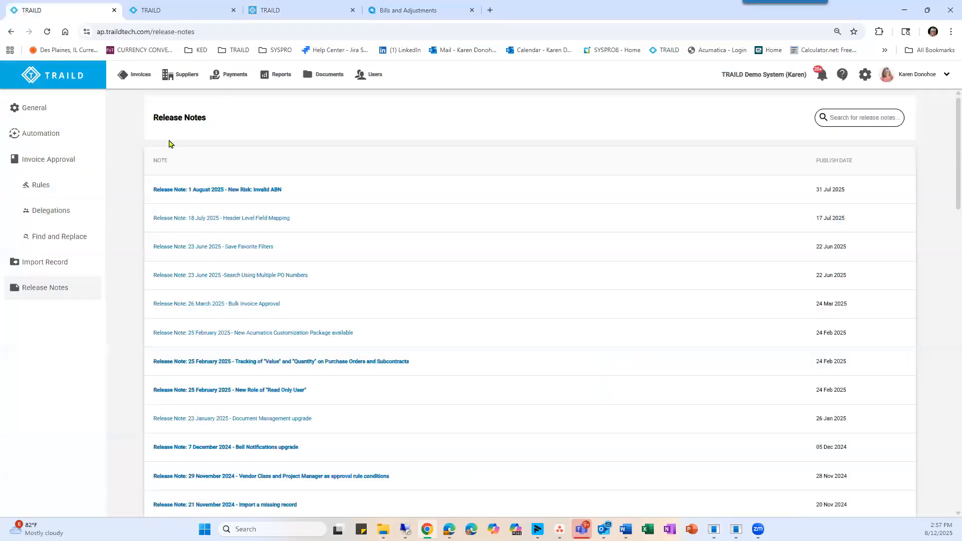
Open invoice 1677 -1 and view the purchase order and receipt match details of its Printing (copy write) line.
{"action": "left_click", "coordinate": [139, 75]}
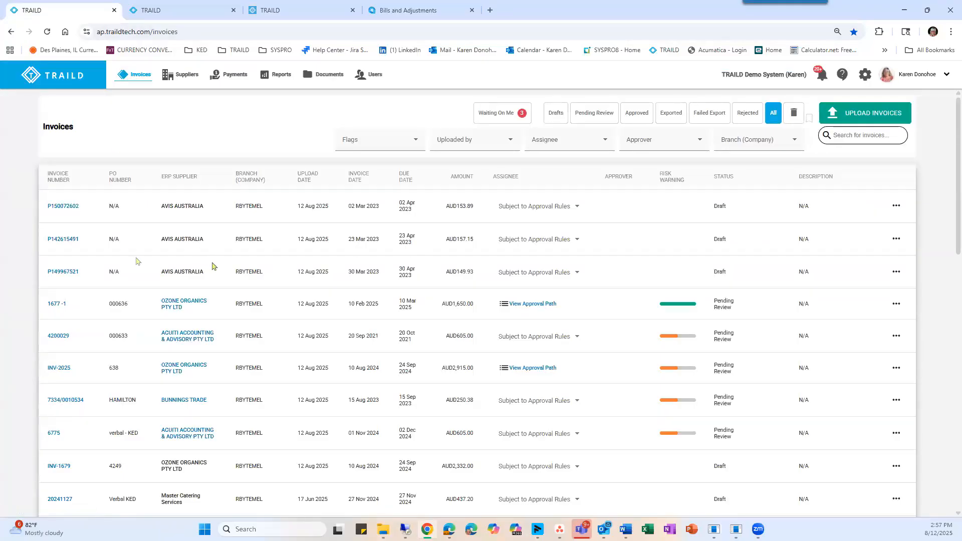
{"action": "left_click", "coordinate": [52, 306]}
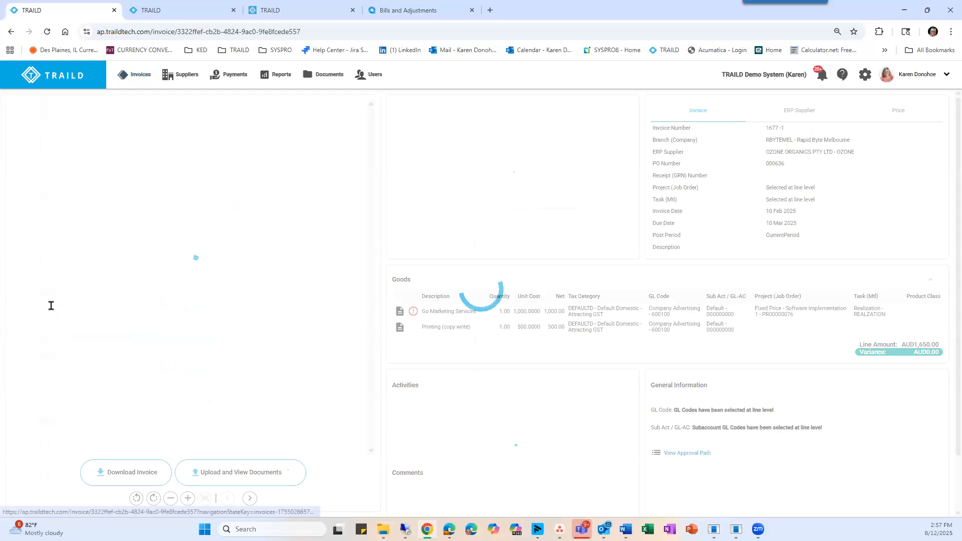
{"action": "mouse_move", "coordinate": [400, 327]}
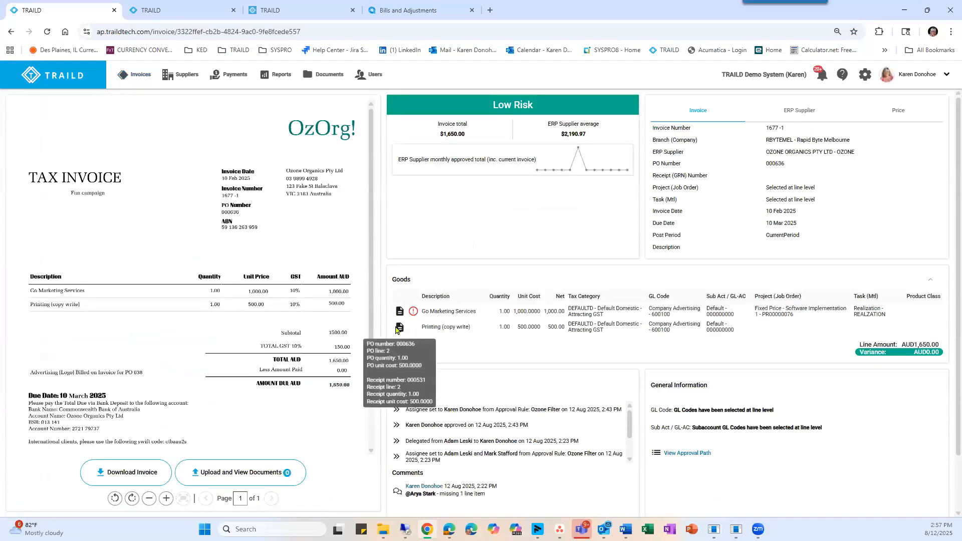